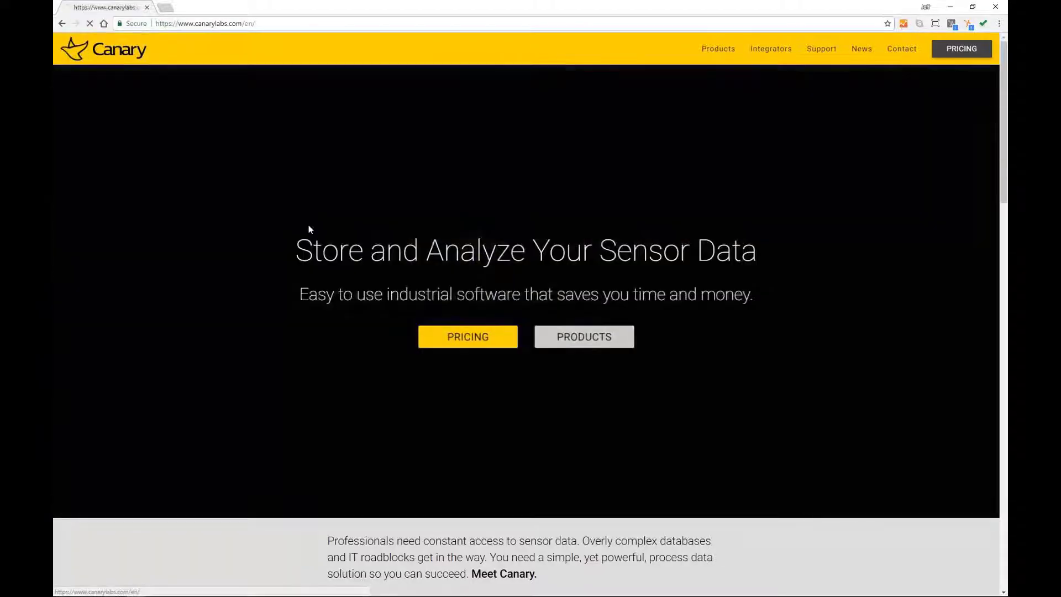
Step: Scroll down the Canary Labs home page to the Try Axiom Now live demo section
scroll(310, 227, down, 3)
scroll(310, 227, down, 10)
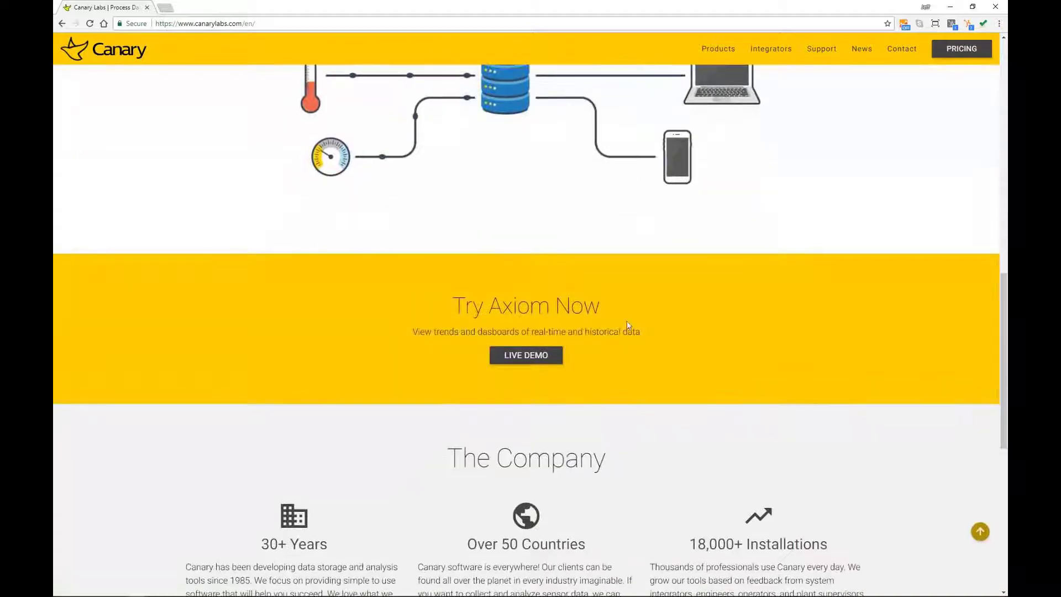
Step: Launch the live demo, close the website tab, and log in with a new username and password
click(533, 357)
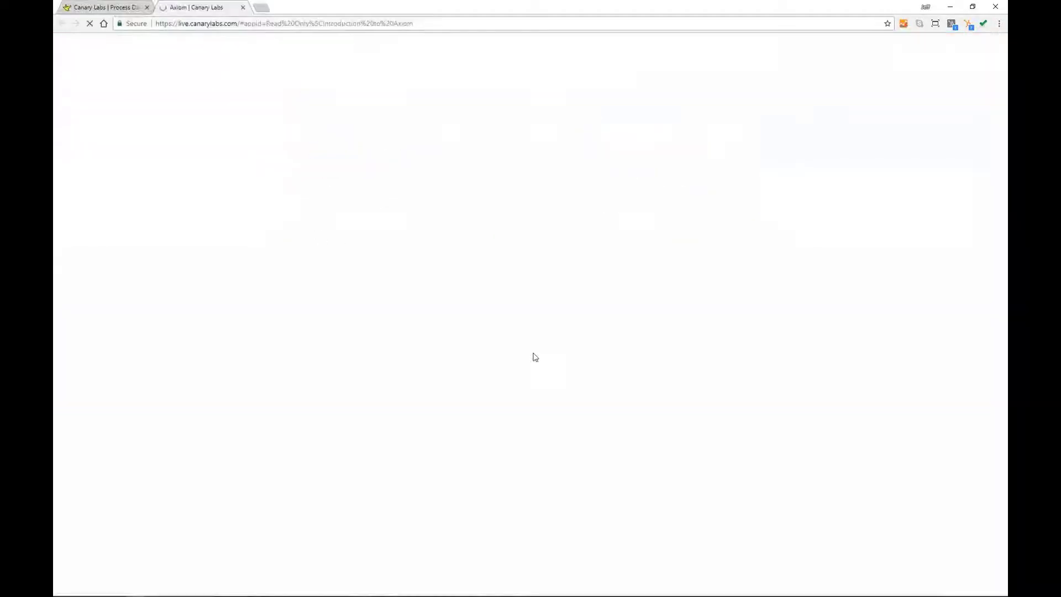
click(148, 8)
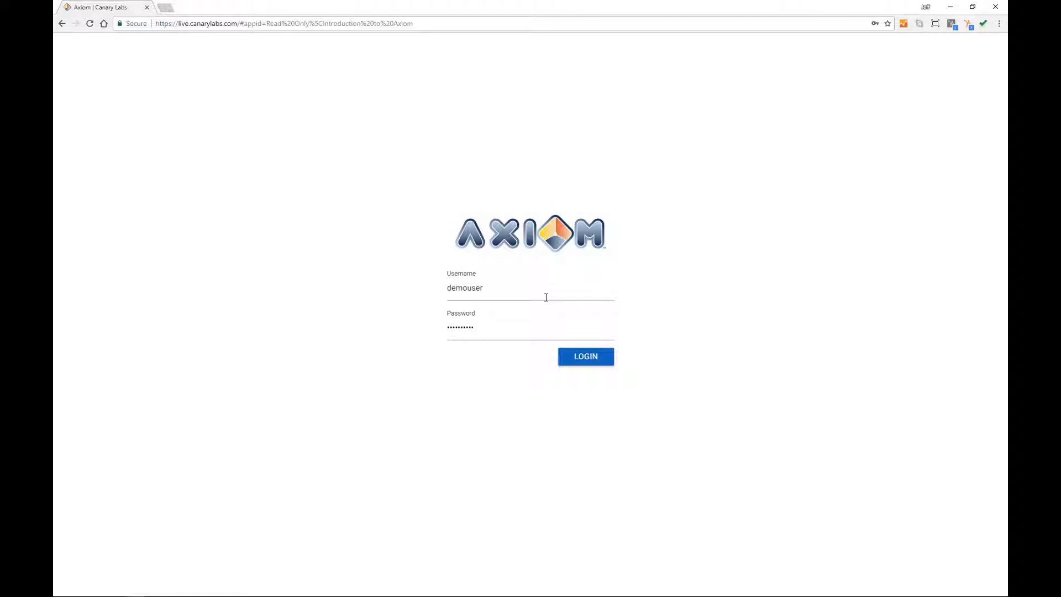
drag(494, 289, 385, 273)
key(Tab)
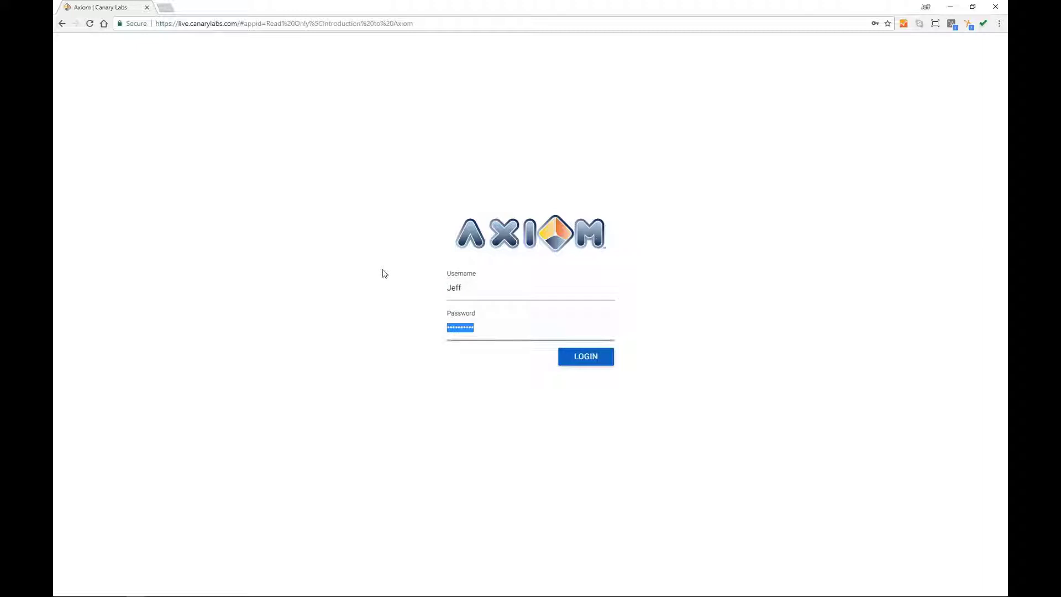
click(586, 358)
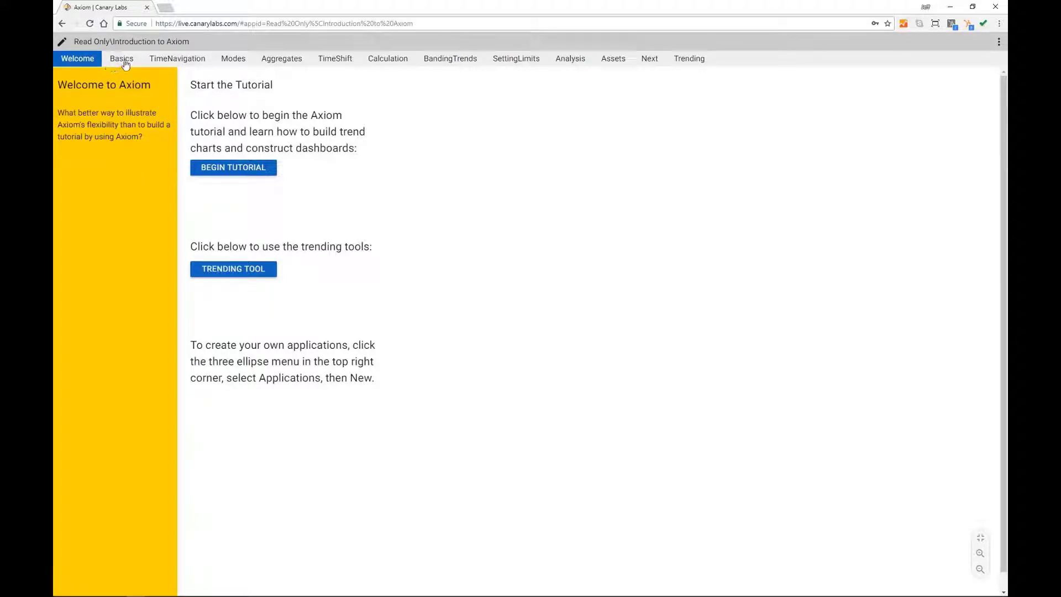
Step: Begin the Axiom tutorial and switch to the Trending screen
click(231, 169)
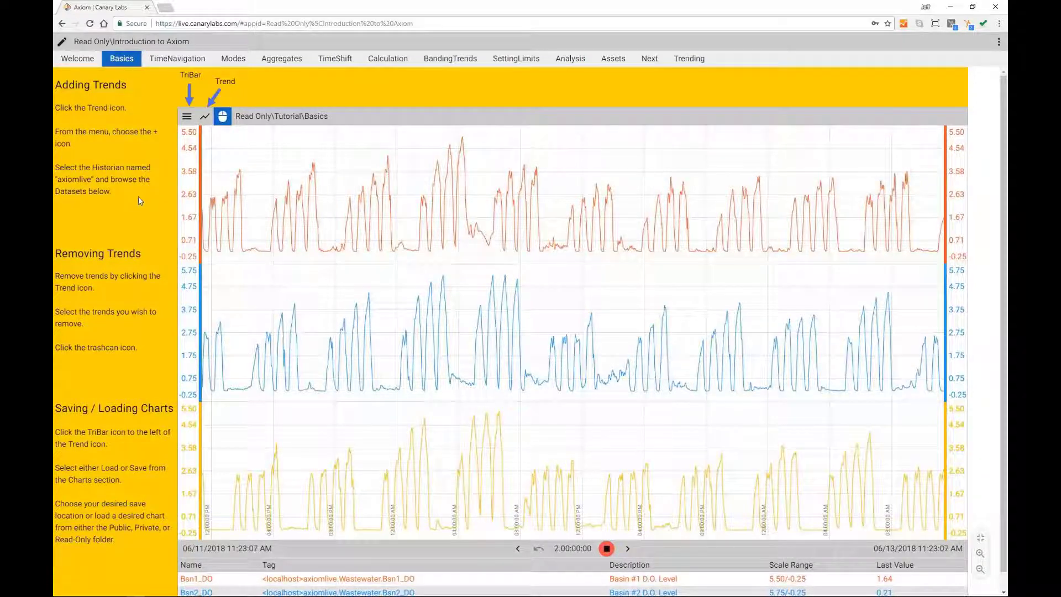
click(686, 60)
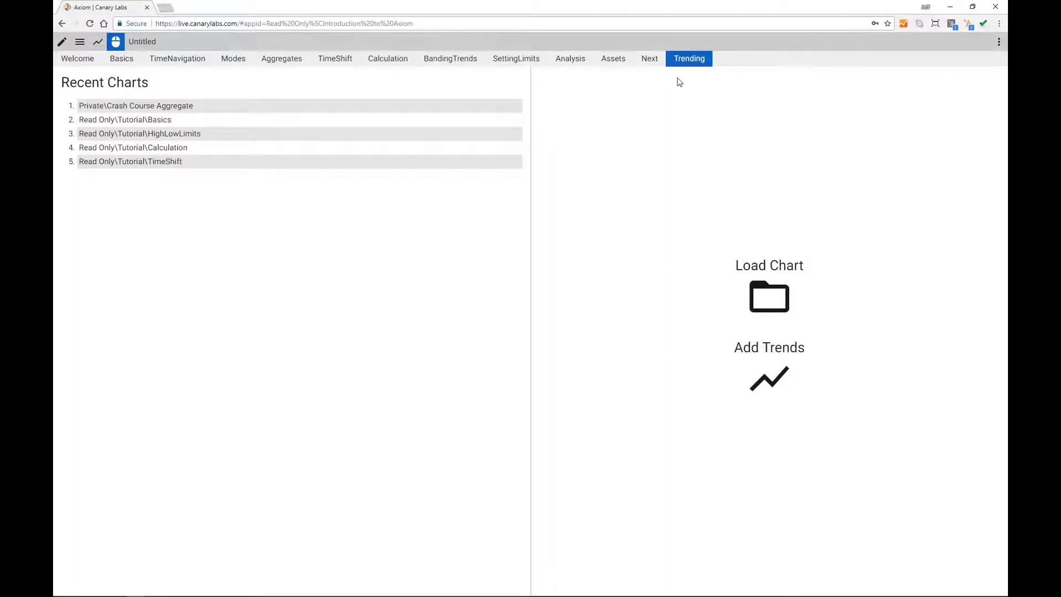
Step: From axiomlive's Wastewater tags, search 'DO' and add Bsn1_DO, Bsn2_DO and Bsn3_DO as trends
click(776, 386)
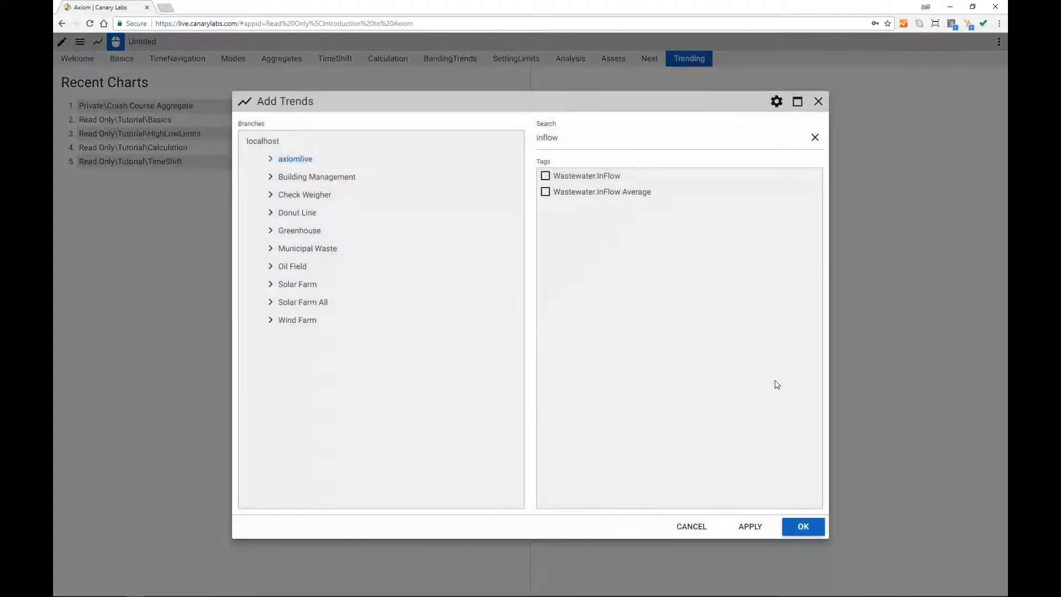
click(815, 137)
click(287, 159)
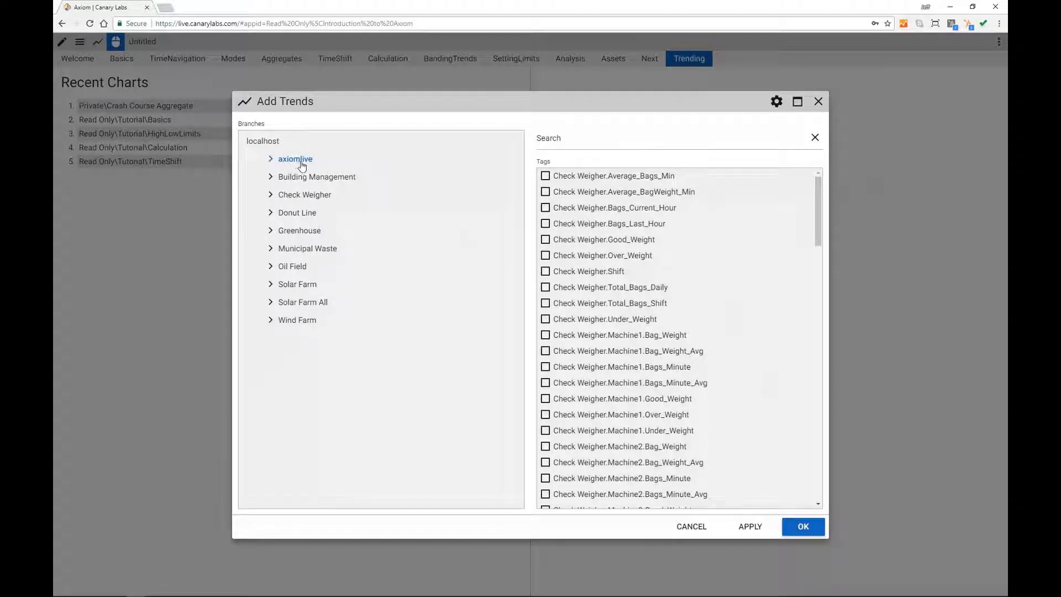
click(270, 158)
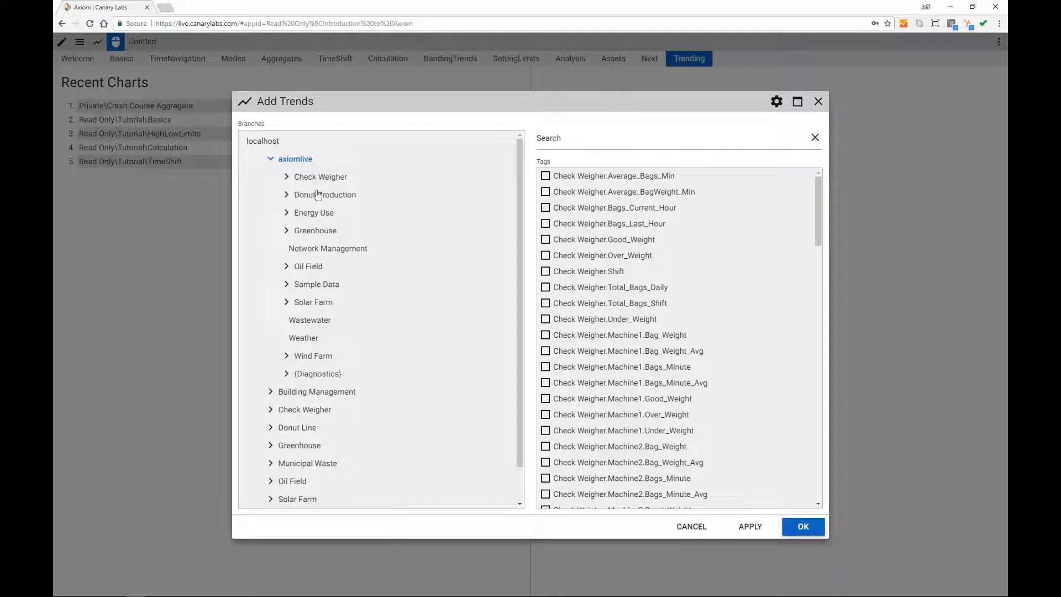
click(319, 323)
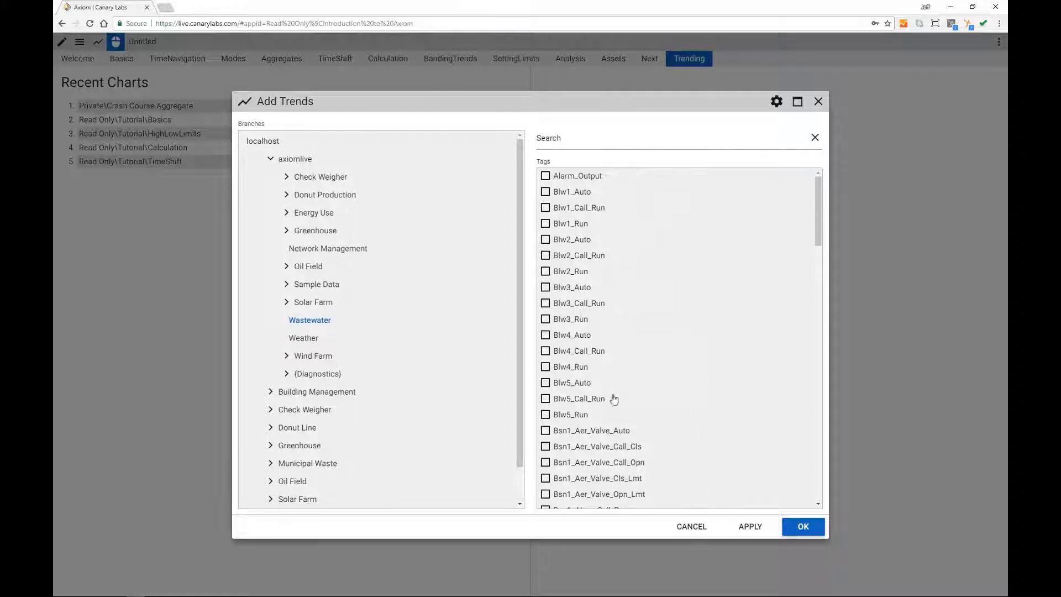
click(574, 141)
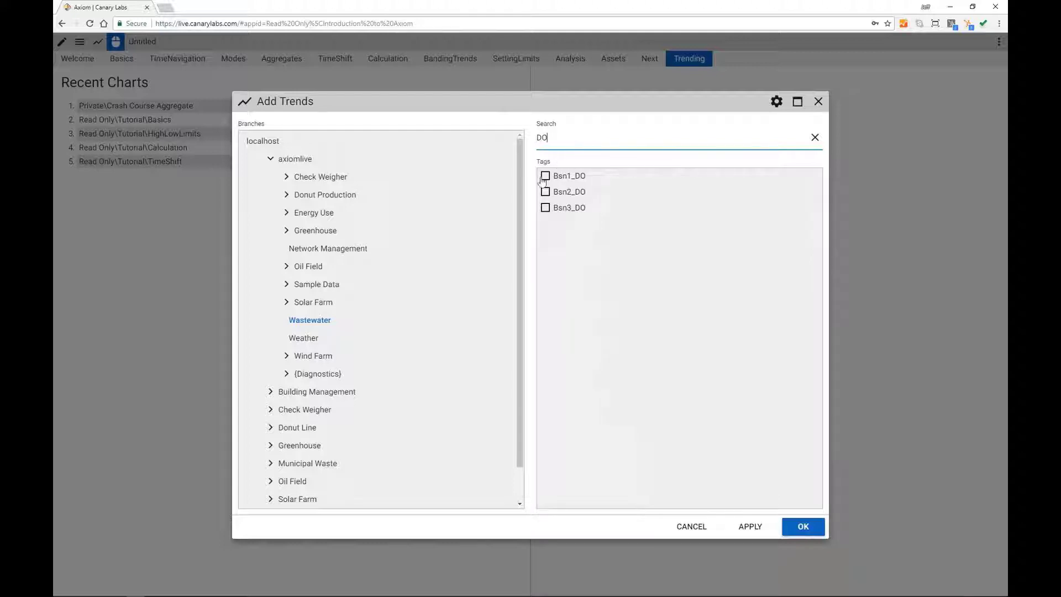
click(545, 177)
click(545, 192)
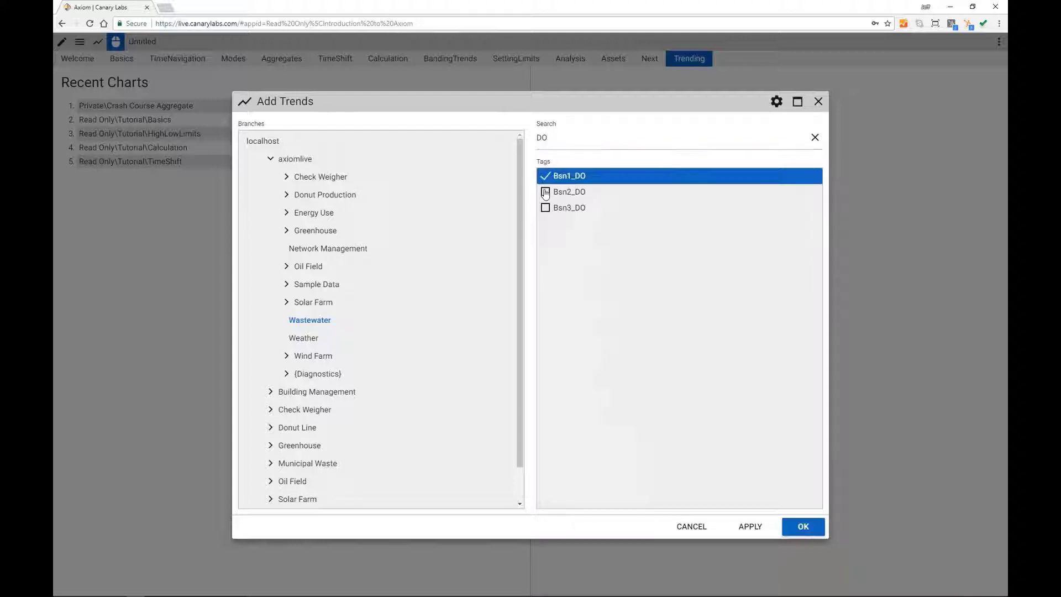
click(545, 208)
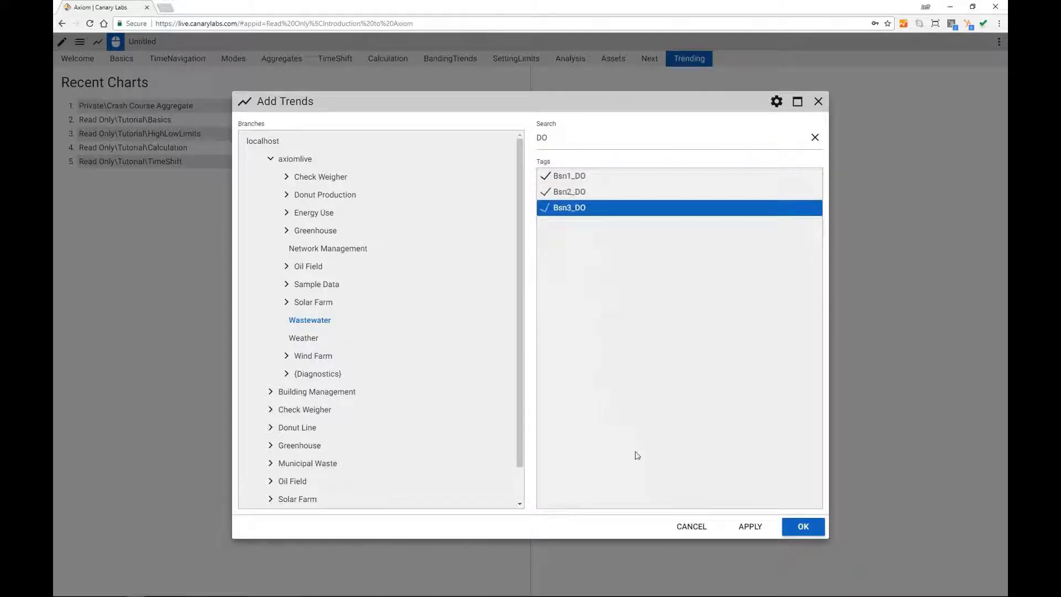
click(803, 527)
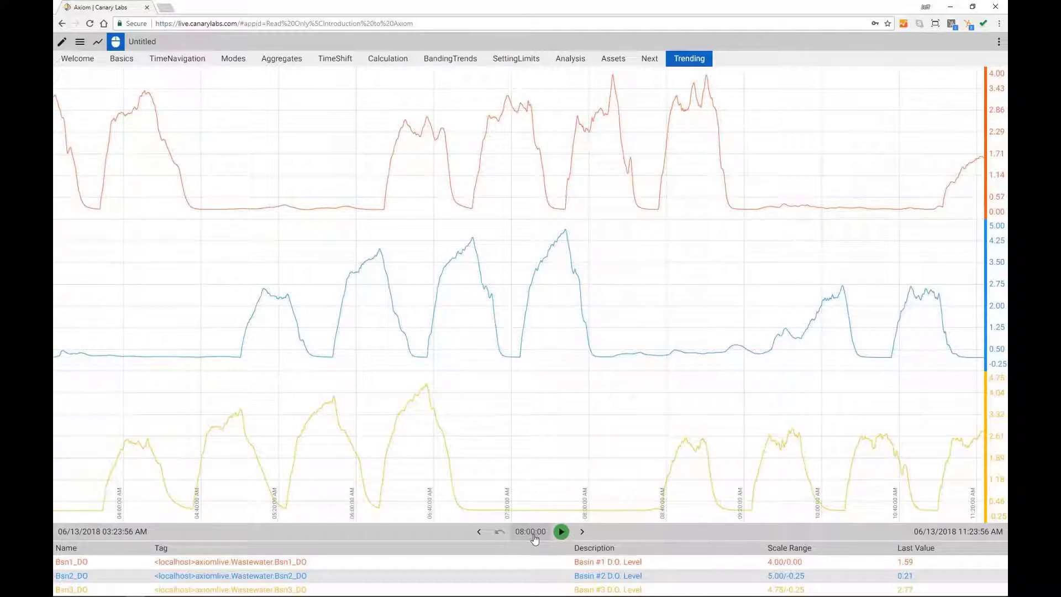
Step: Start live mode using the green play button below the chart
click(561, 532)
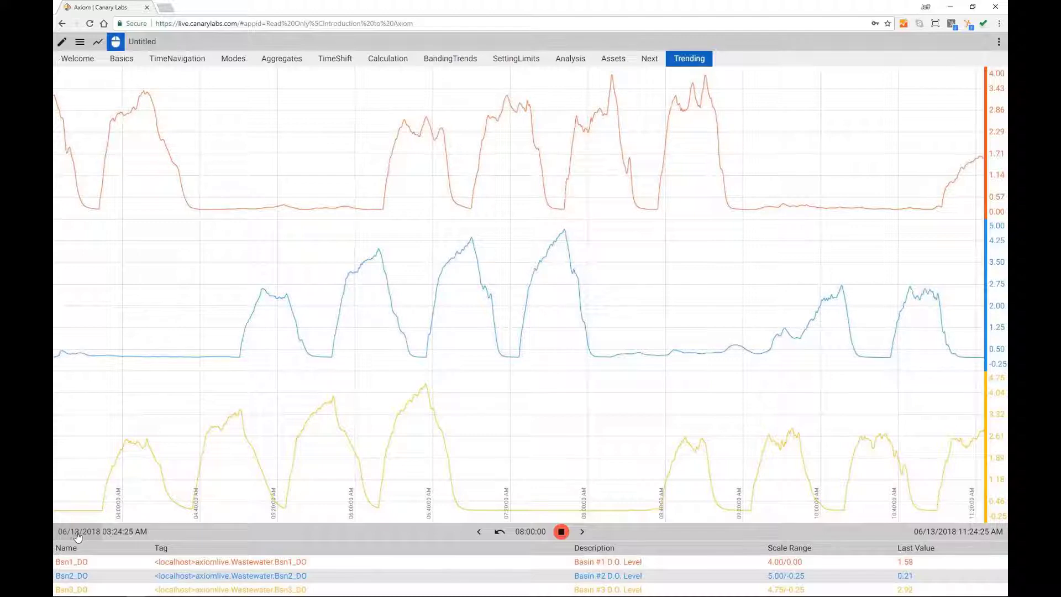
Step: Widen the chart's duration to 1 day, then to 7 days (06/06–06/13/2018)
click(530, 534)
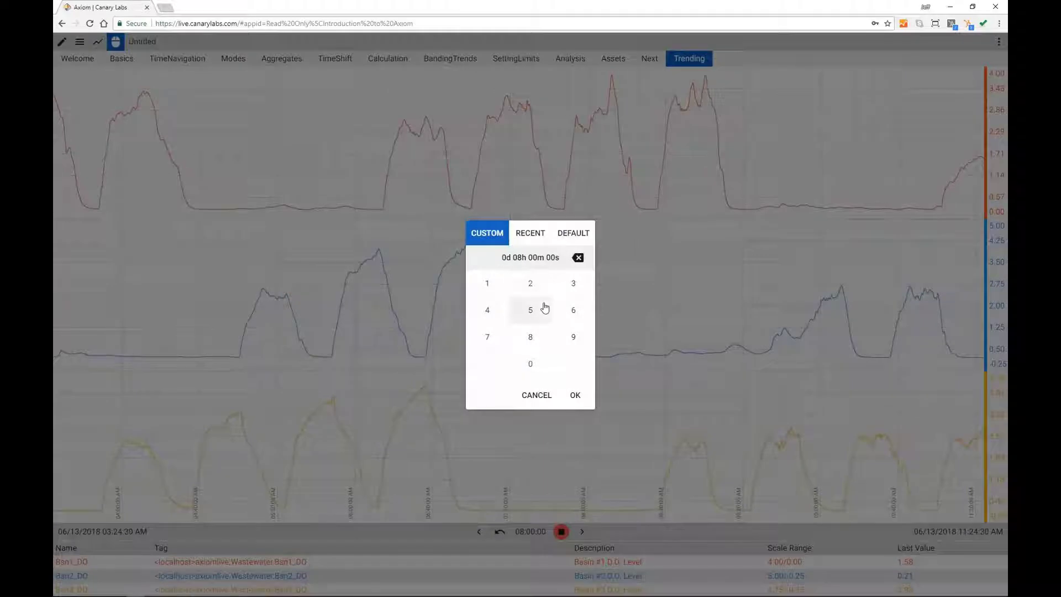
click(491, 291)
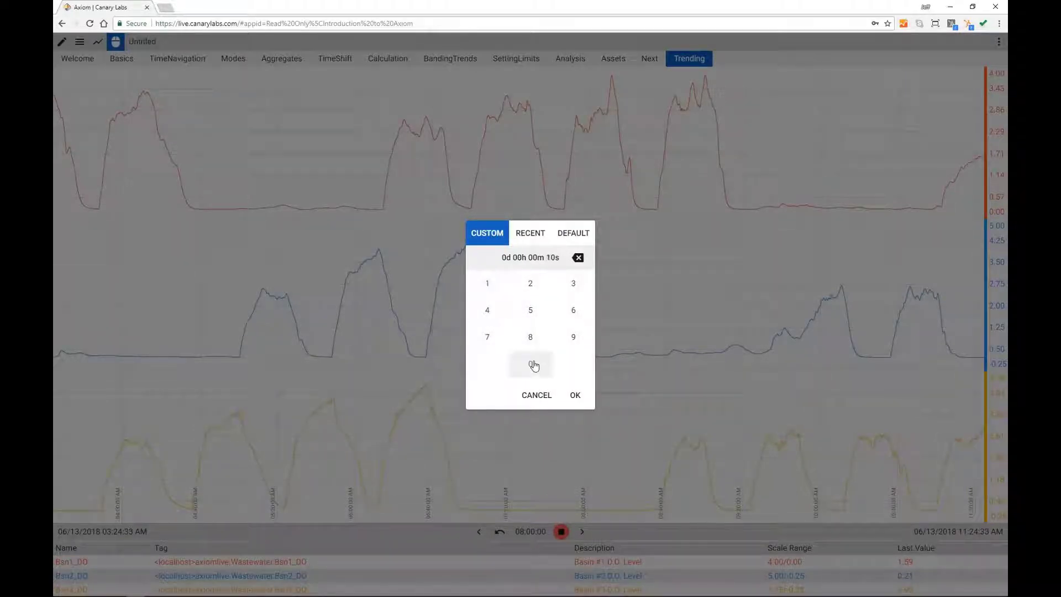
click(533, 365)
click(575, 394)
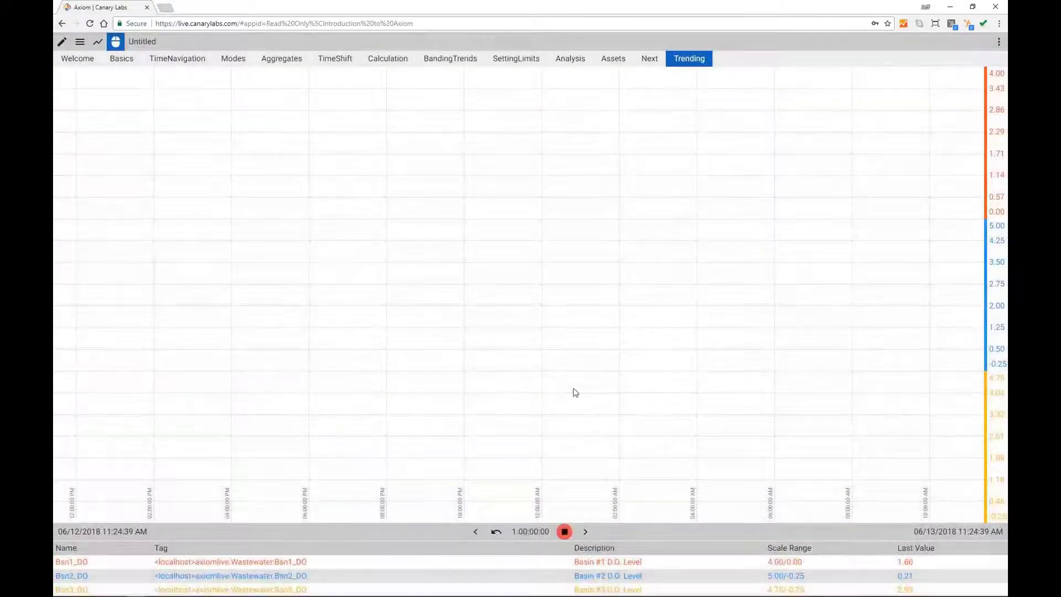
click(526, 532)
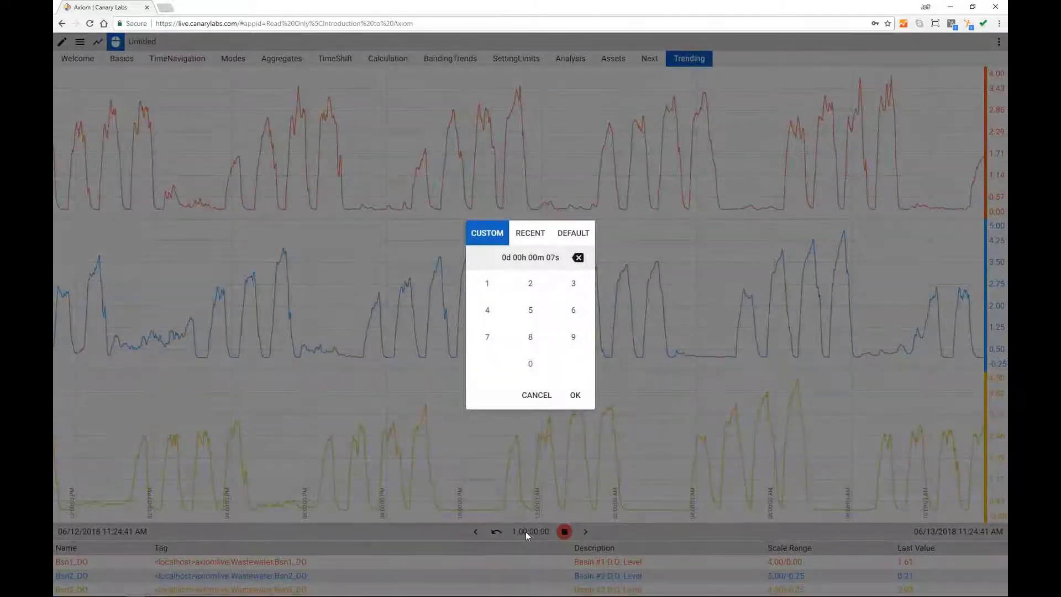
click(574, 396)
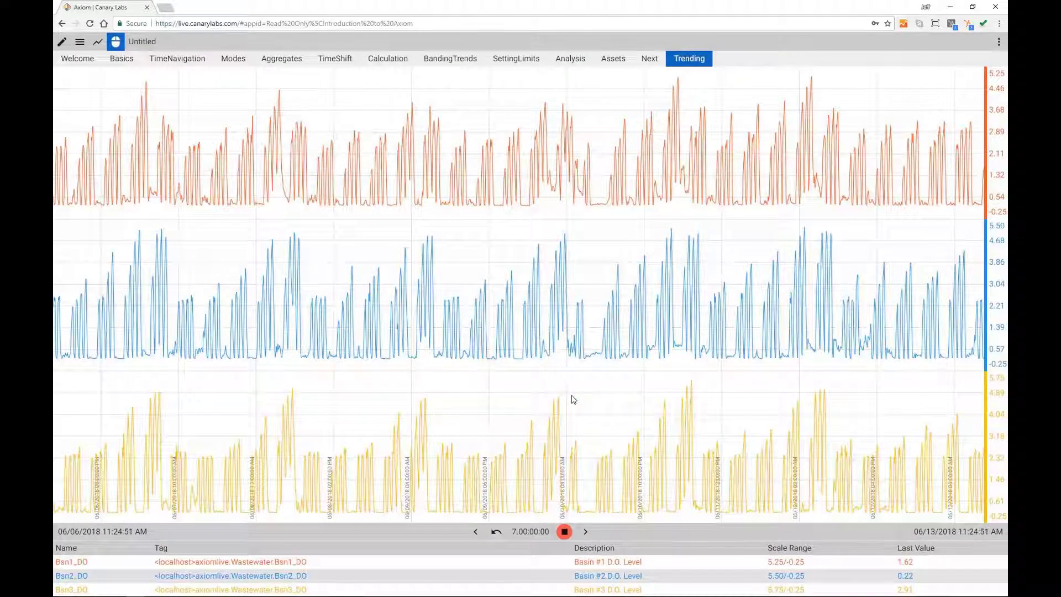
Step: Set the chart's end time to June 9, 2018 at 12:00:00 AM
click(937, 534)
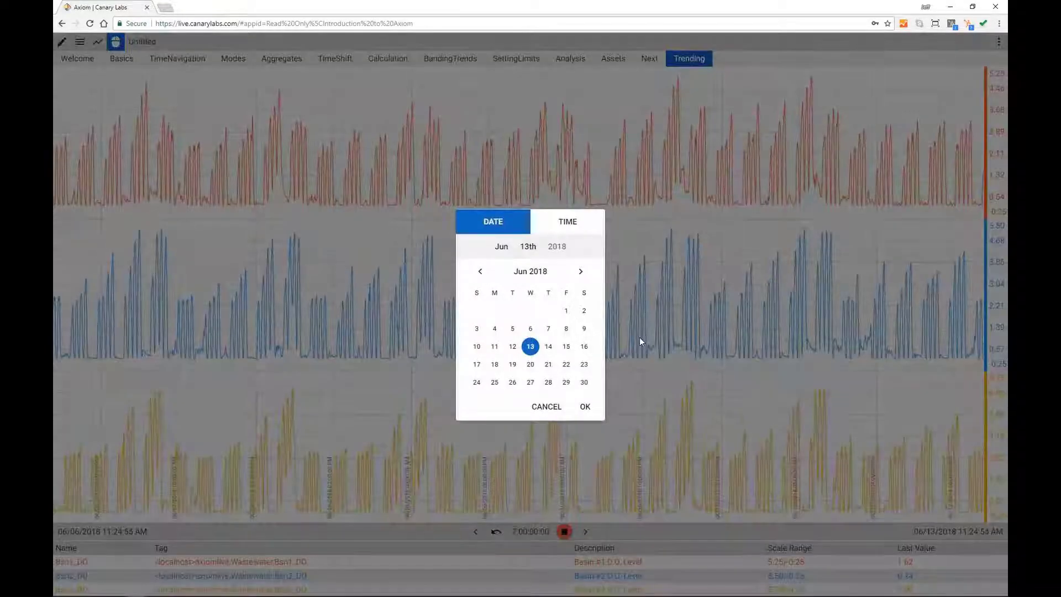
click(584, 329)
click(567, 229)
click(532, 280)
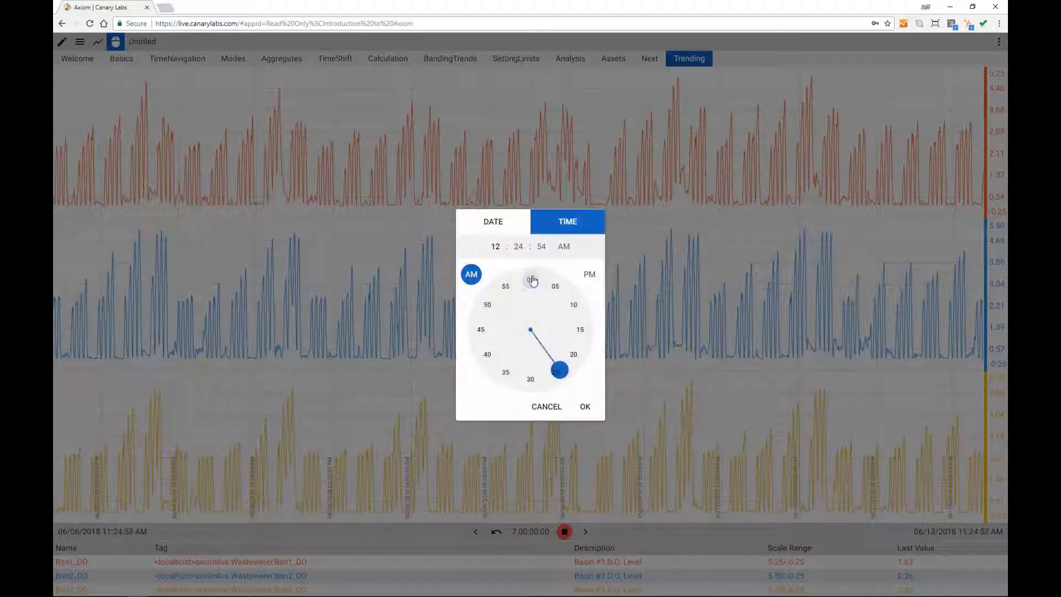
click(531, 281)
click(531, 281)
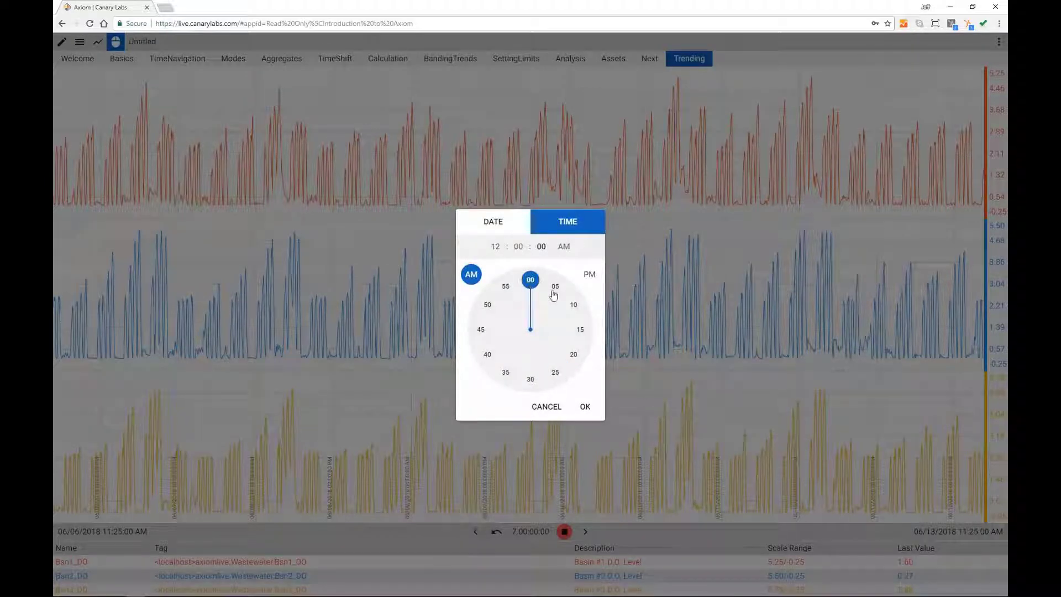
click(586, 407)
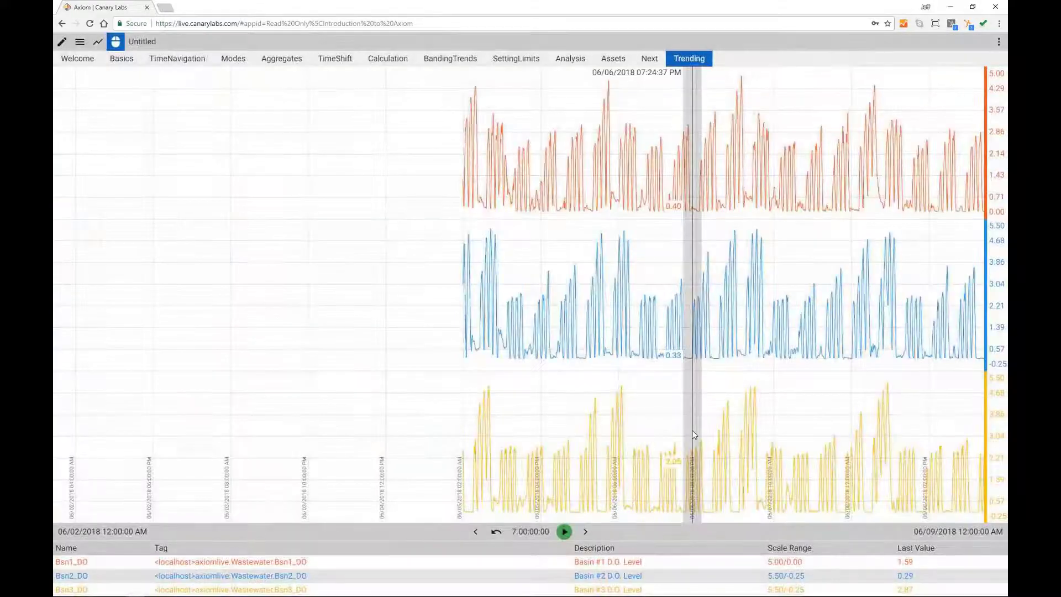
Step: Set the duration to the default 0d 01h 00m 00s, covering 11:00 PM–12:00 AM
click(534, 532)
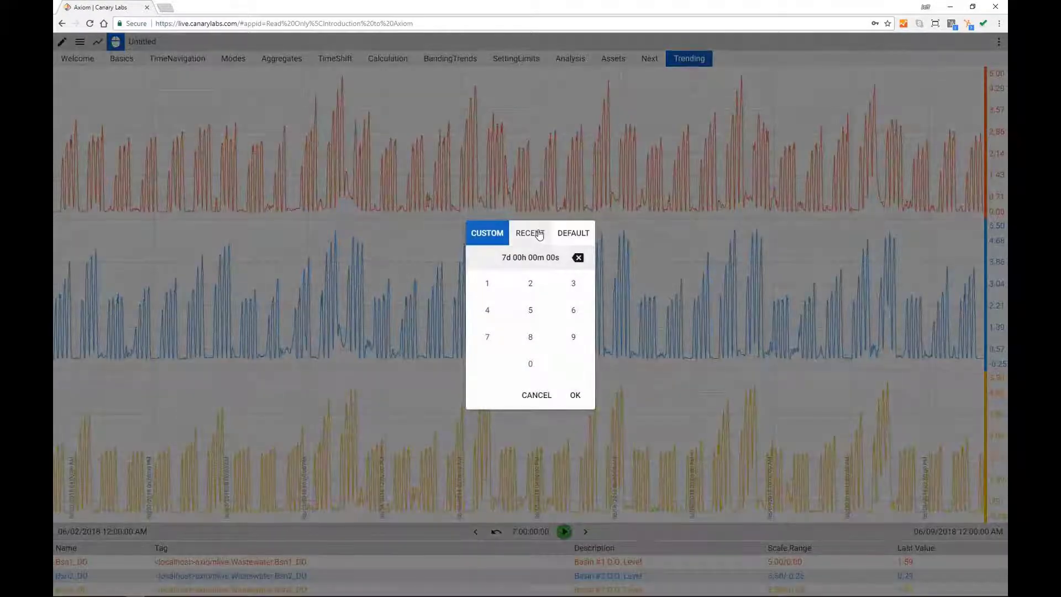
click(539, 234)
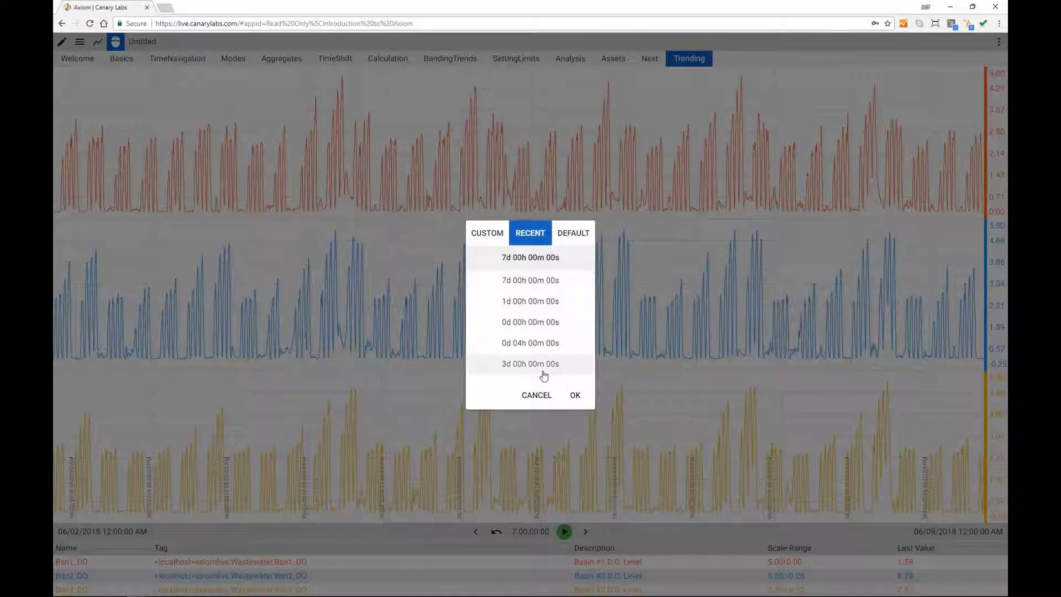
click(573, 235)
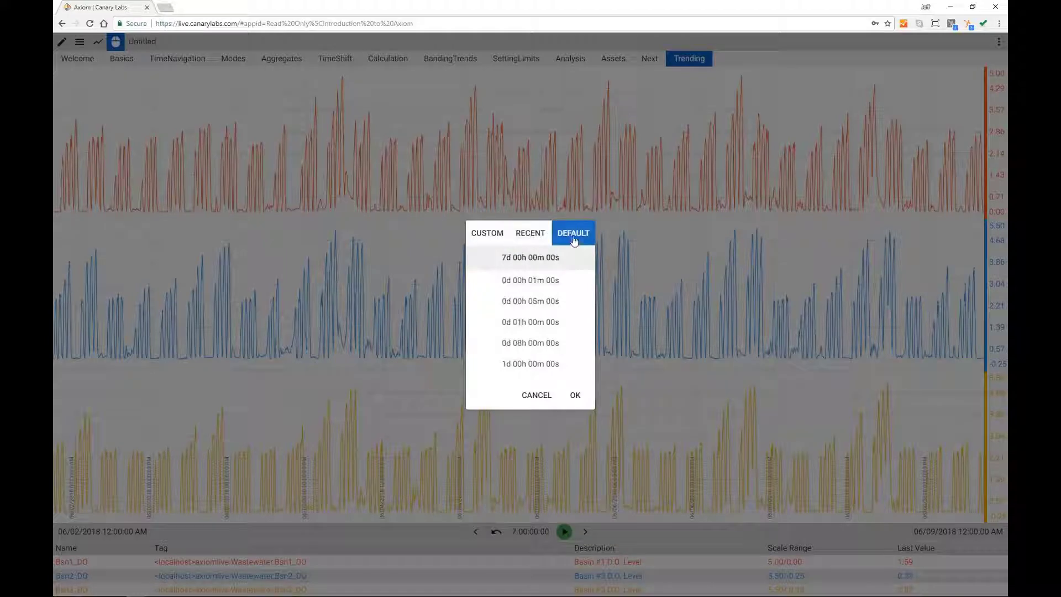
click(536, 330)
click(574, 395)
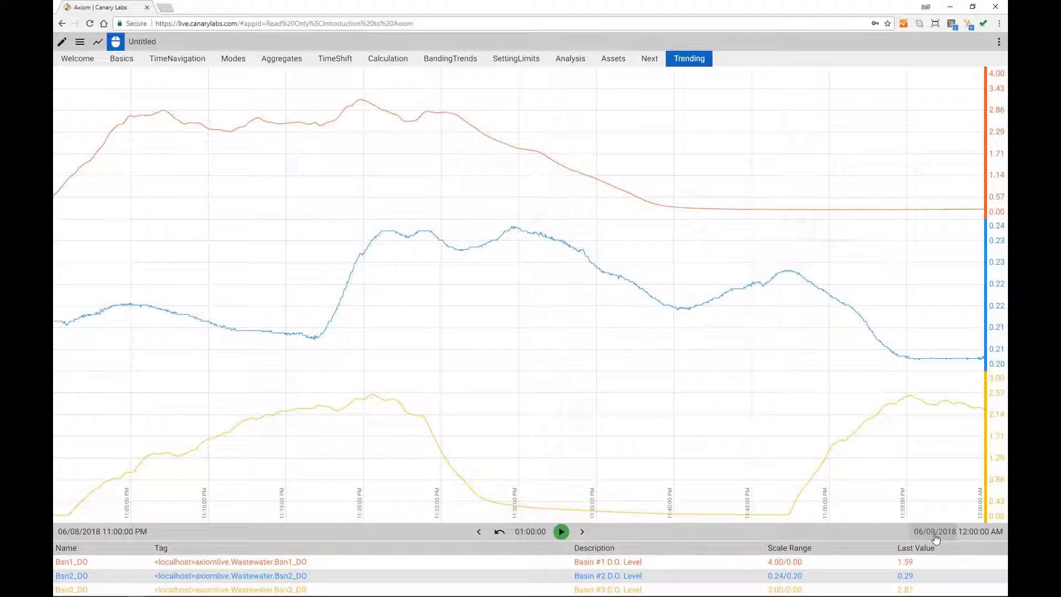
Step: Return the chart to live data and show the Charts/Compare/Options/Data drawer
click(561, 531)
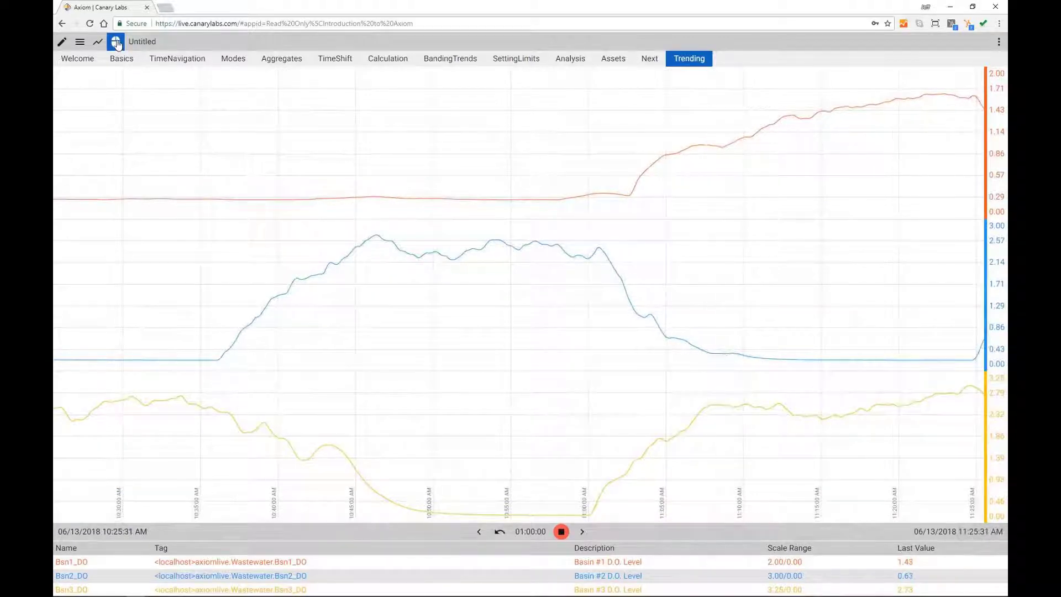
click(80, 47)
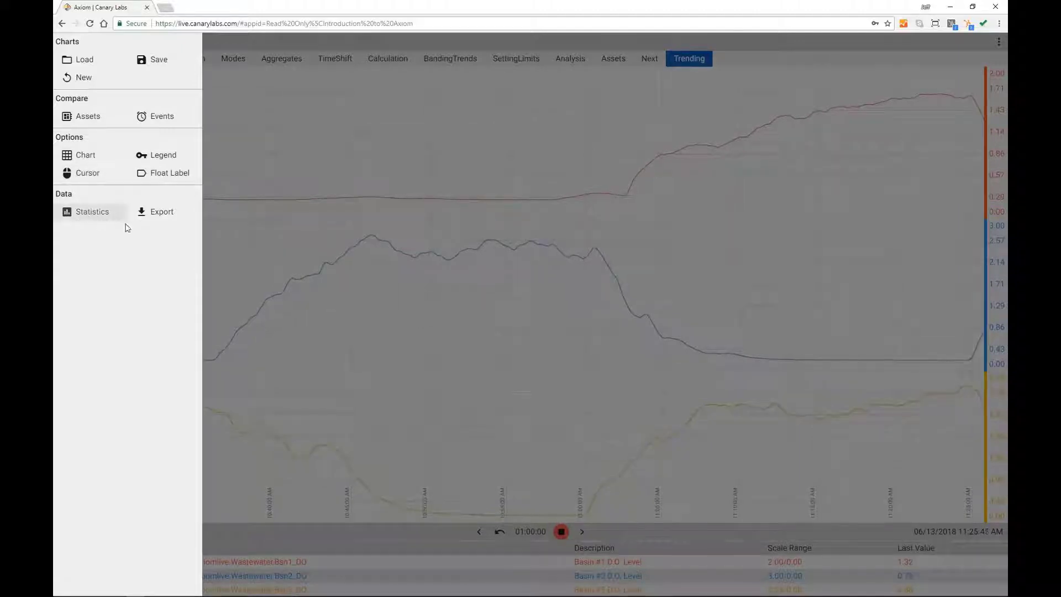
Step: Close the drawer and review Bsn1_DO's properties in Edit Trends without changing anything
click(273, 175)
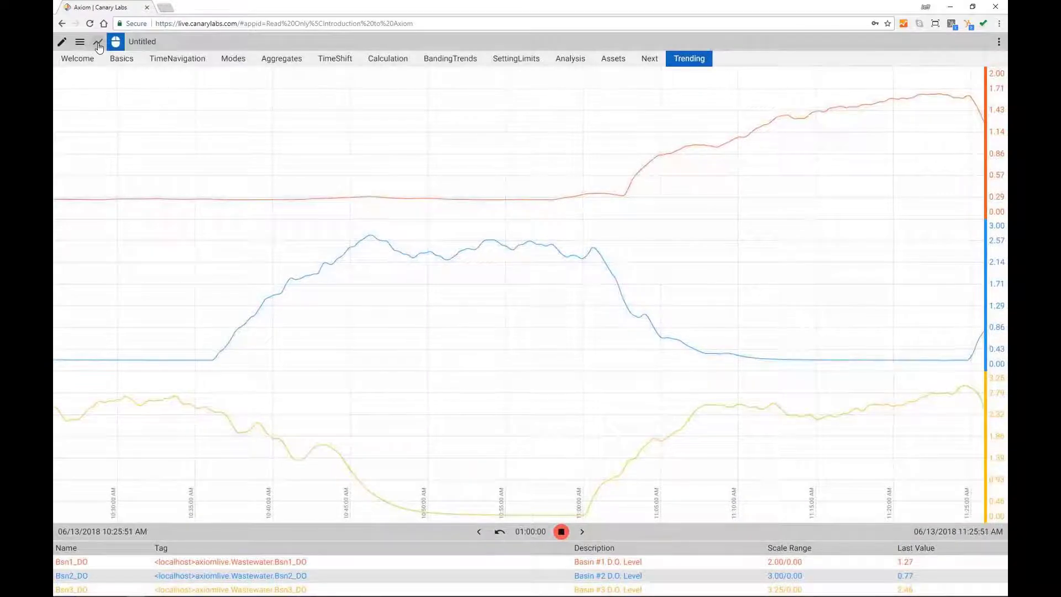
click(97, 43)
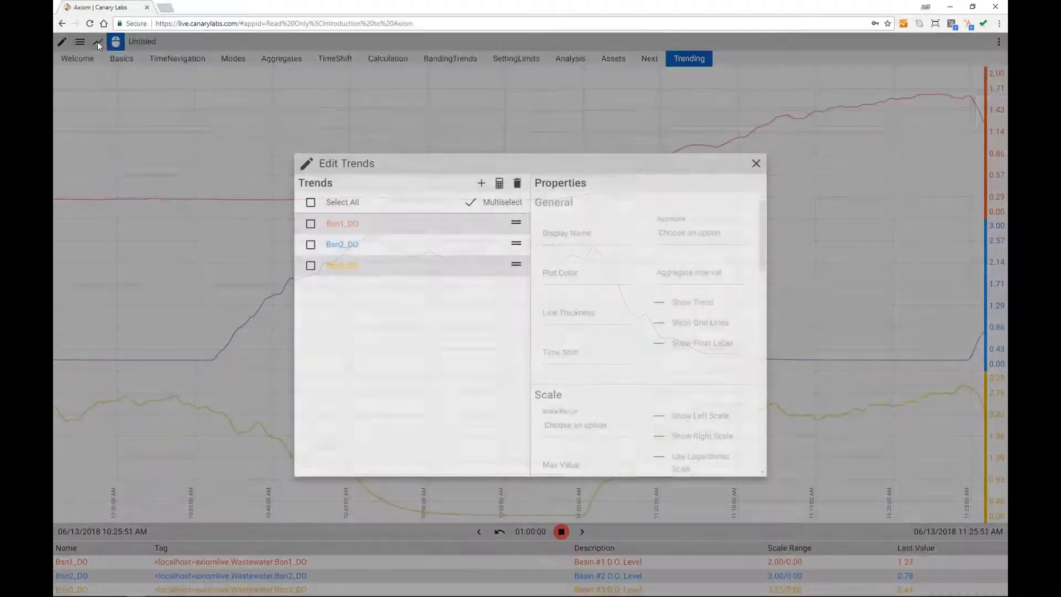
click(311, 223)
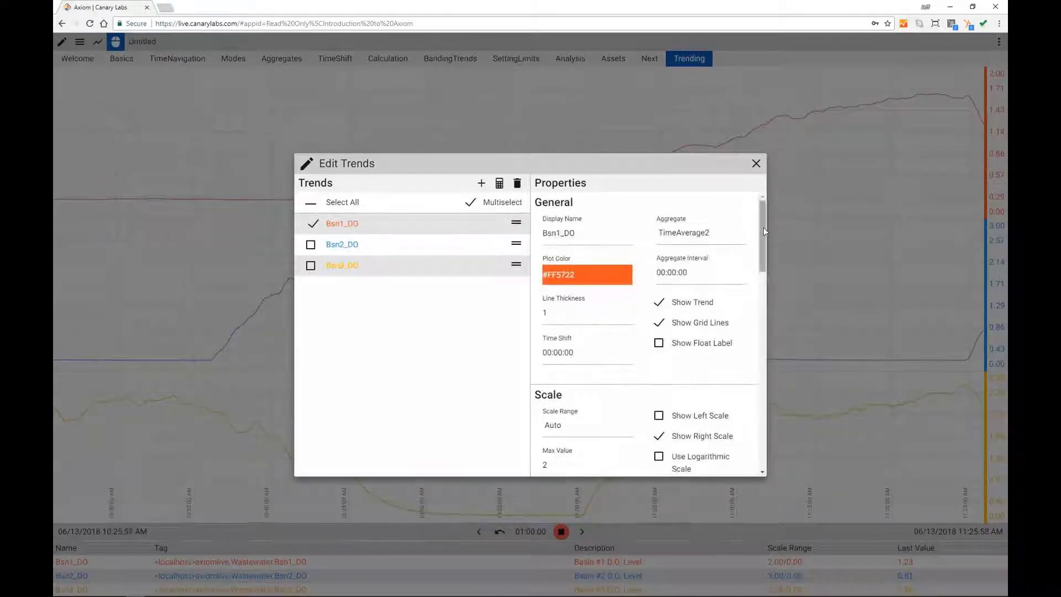
scroll(764, 237, down, 1)
scroll(764, 237, down, 7)
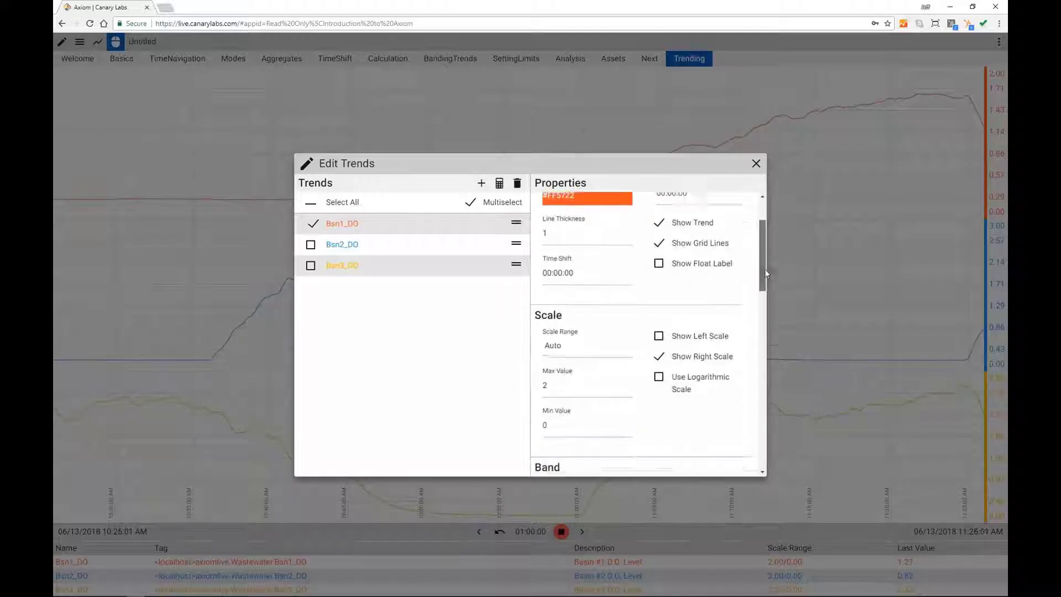
scroll(760, 309, up, 8)
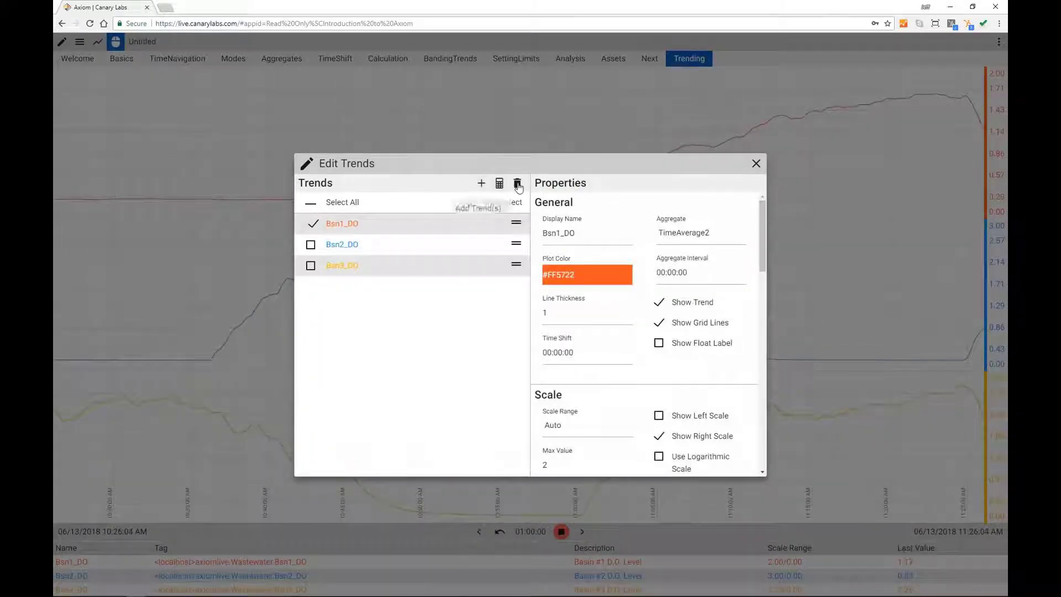
click(755, 164)
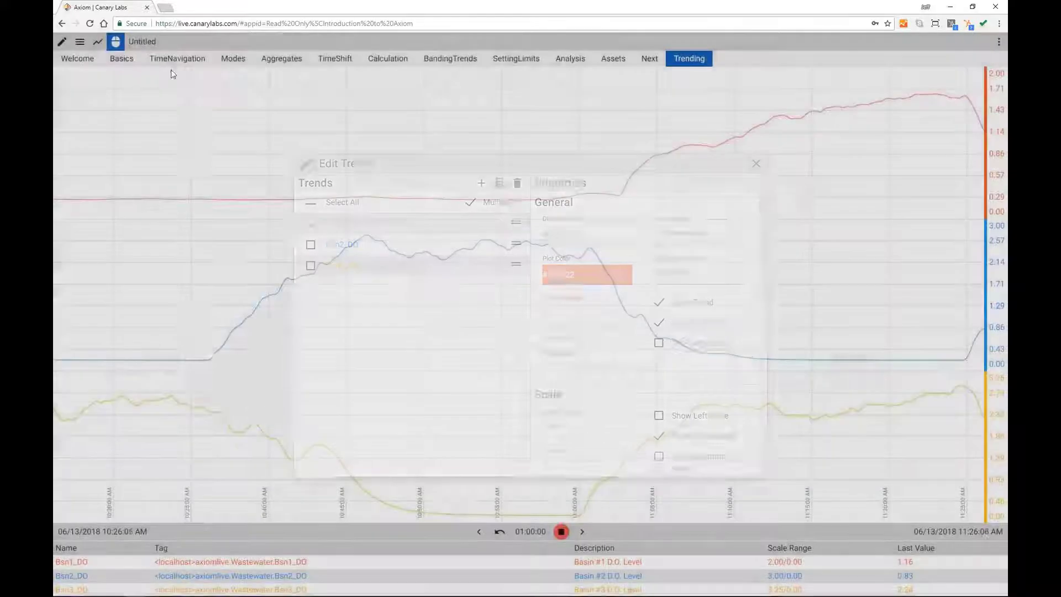
Step: Change the chart's time span to 3 days by entering 3d
click(117, 43)
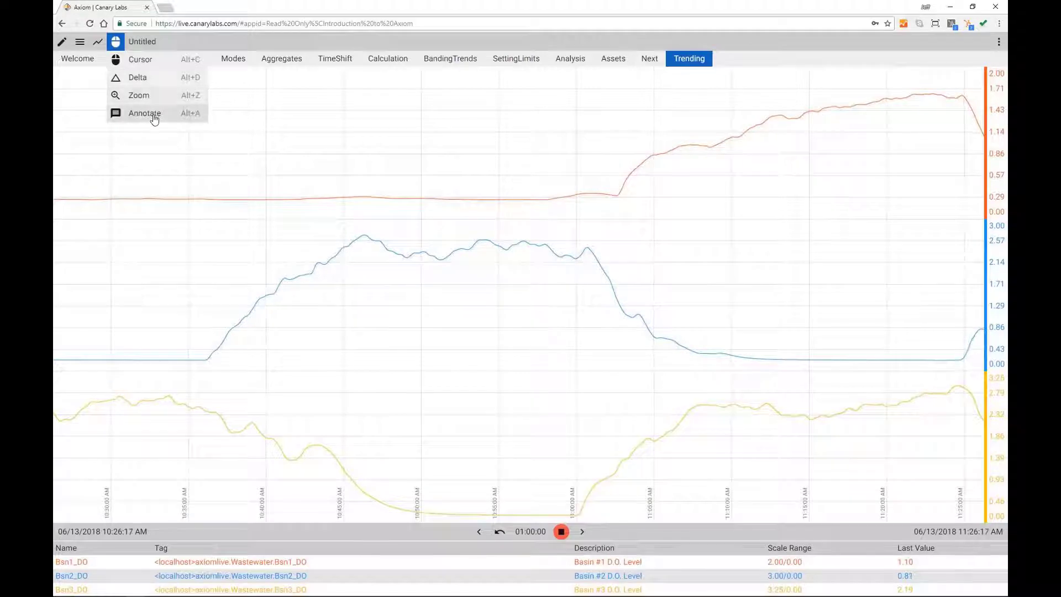
click(529, 532)
text(3d 00h 00m 00s)
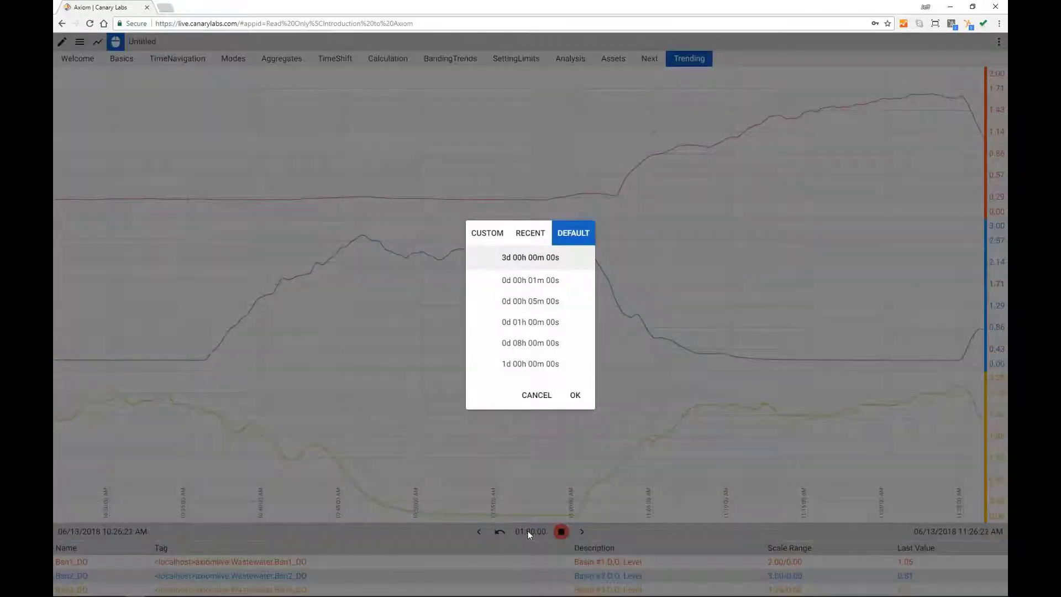
key(Return)
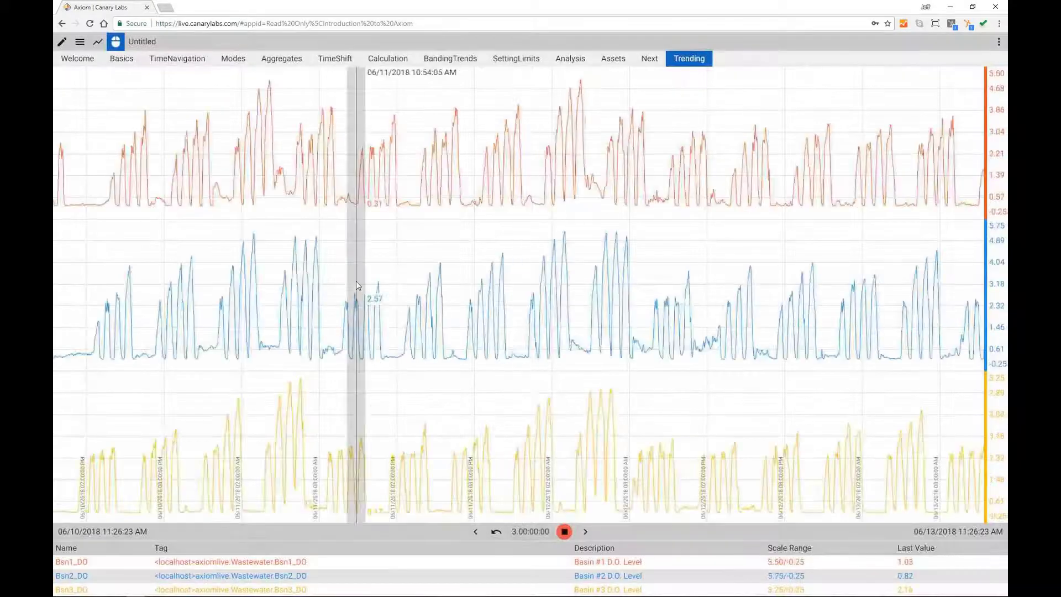
Step: Use the Delta tool to measure basin changes over ranges, ending at 06/10 7:33 PM–06/11 12:59 PM
click(118, 47)
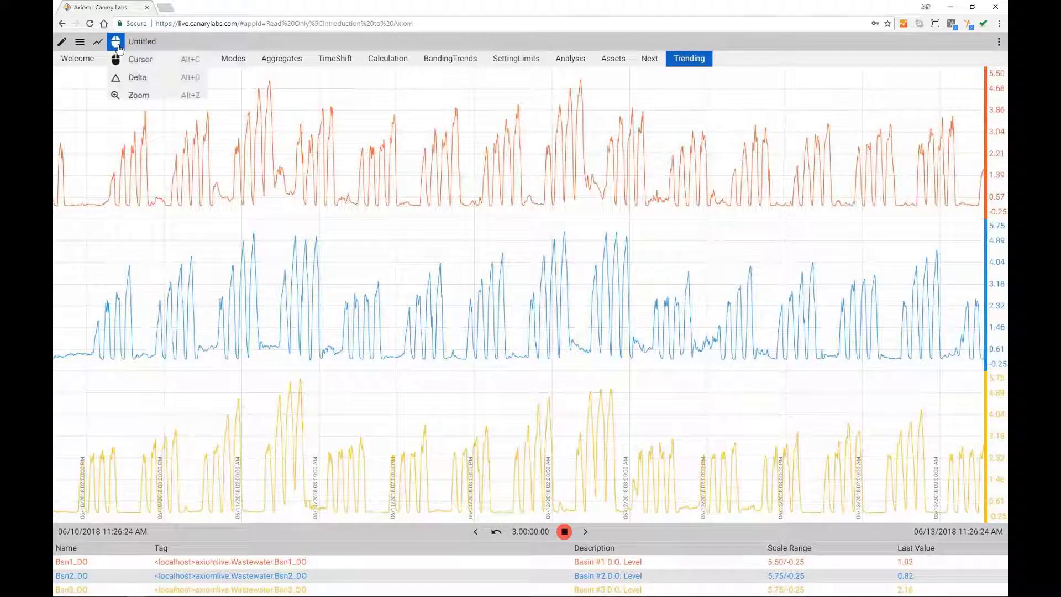
click(140, 79)
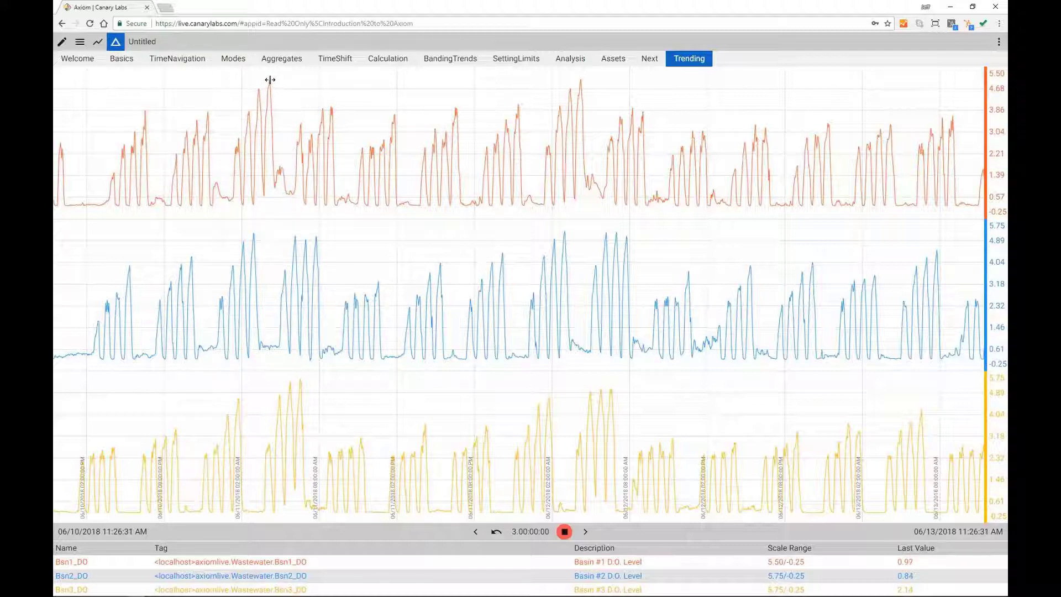
drag(269, 82, 580, 73)
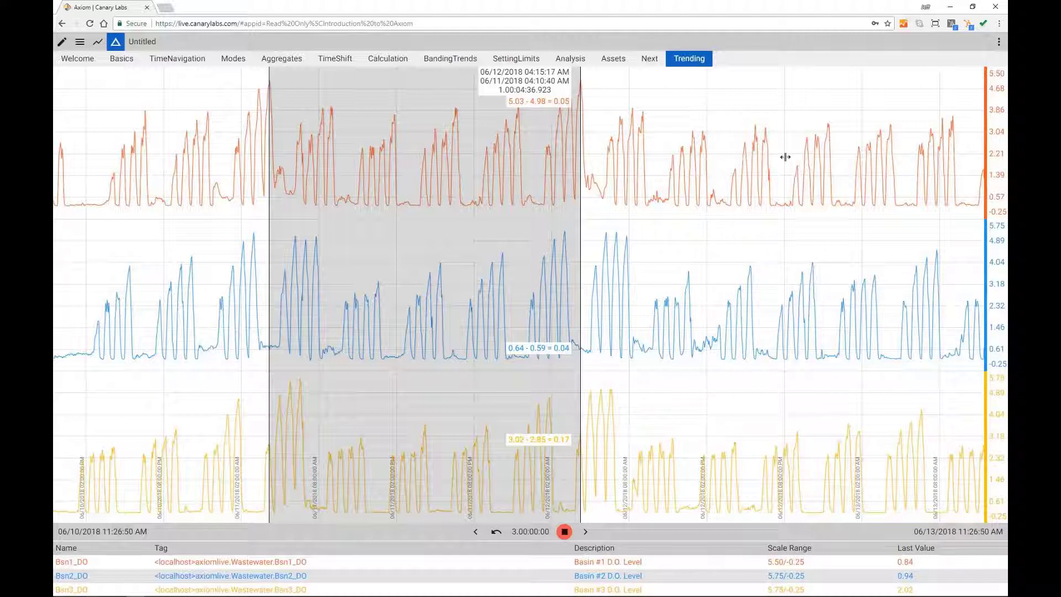
drag(734, 170, 828, 165)
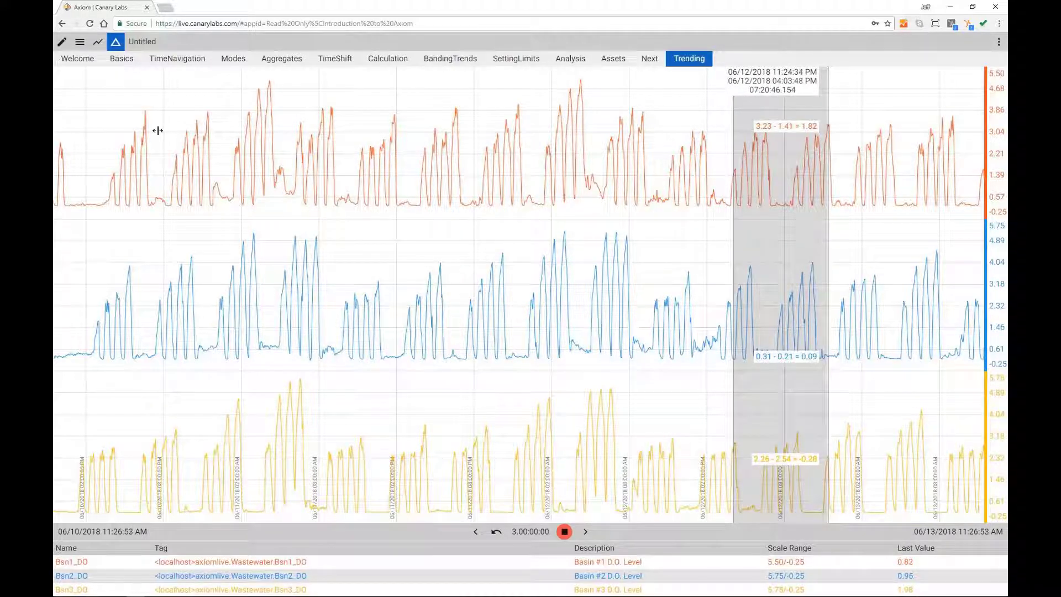
drag(158, 130, 383, 136)
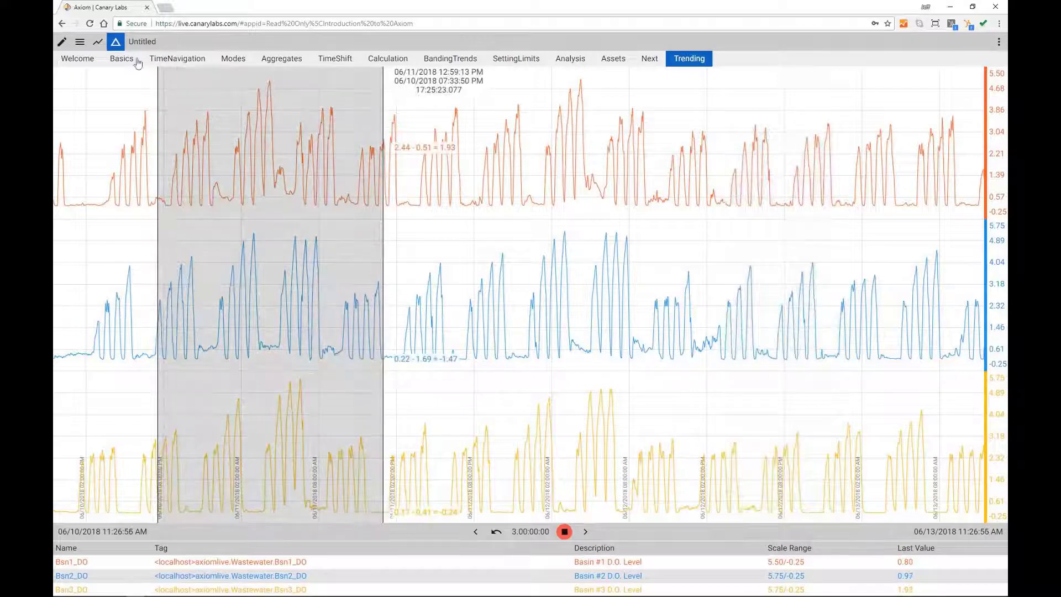
click(116, 46)
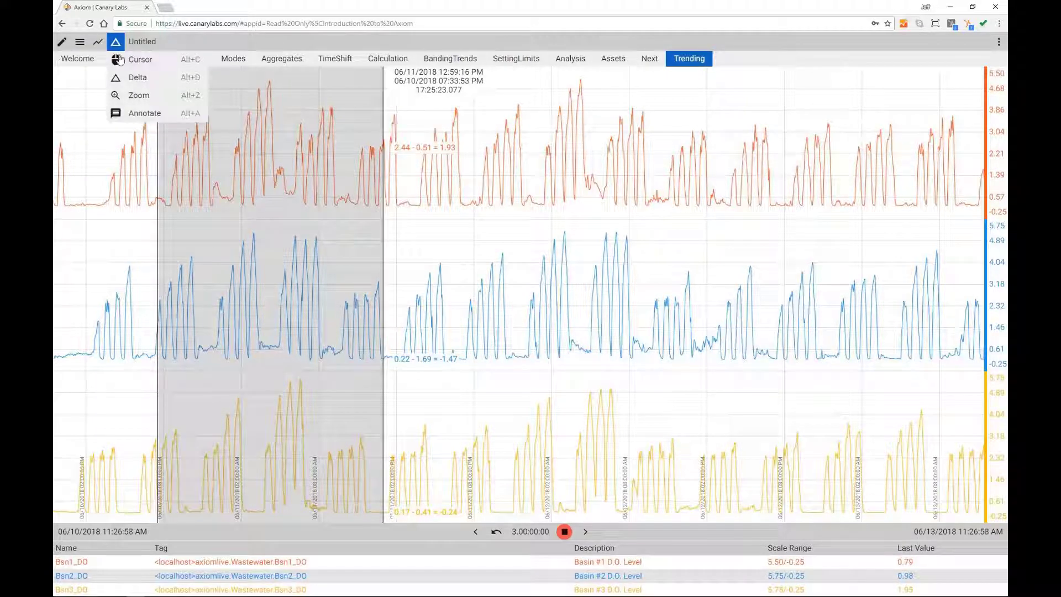
Step: Zoom the chart into narrower ranges, then undo twice back to the 14:43:51 span
click(134, 96)
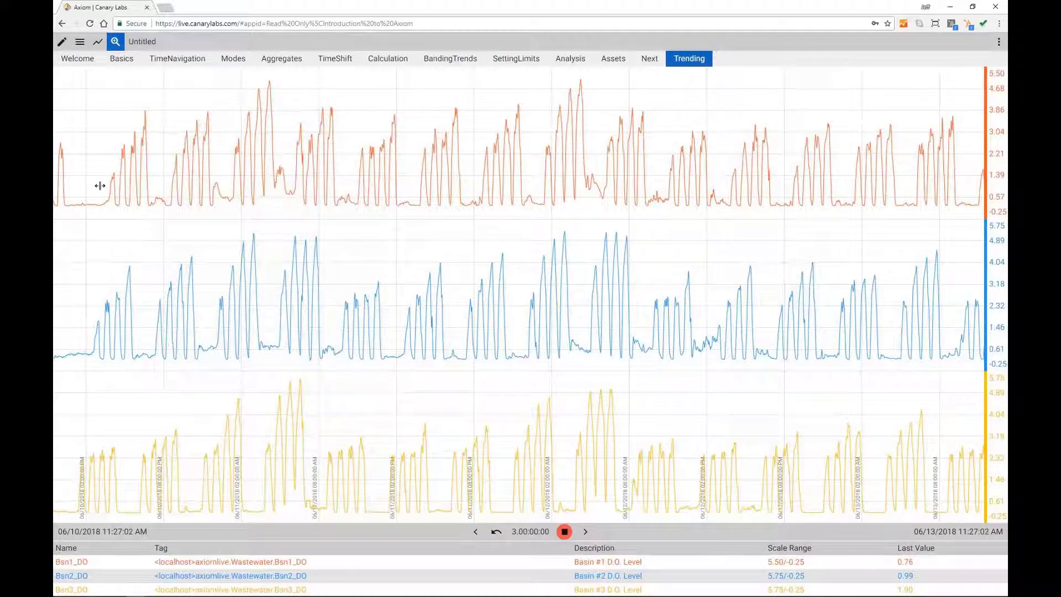
drag(100, 186, 290, 177)
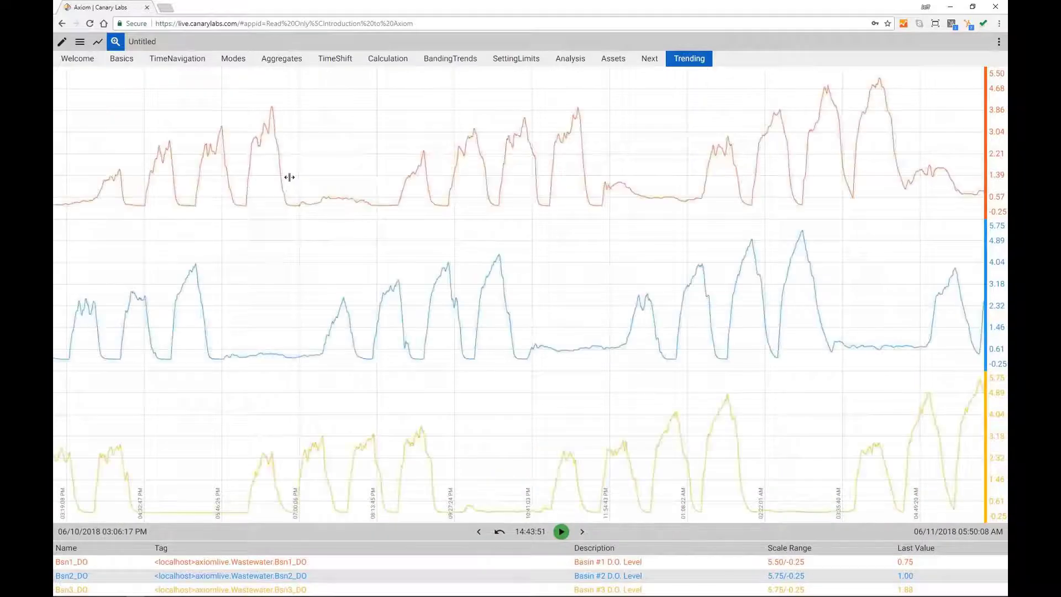
drag(393, 194, 657, 198)
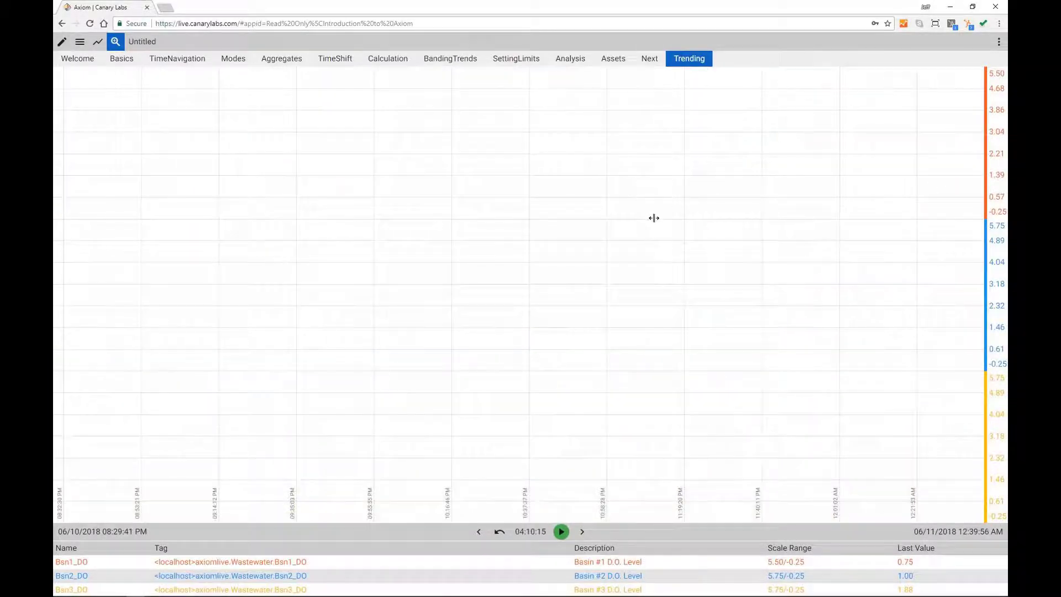
drag(586, 179, 766, 189)
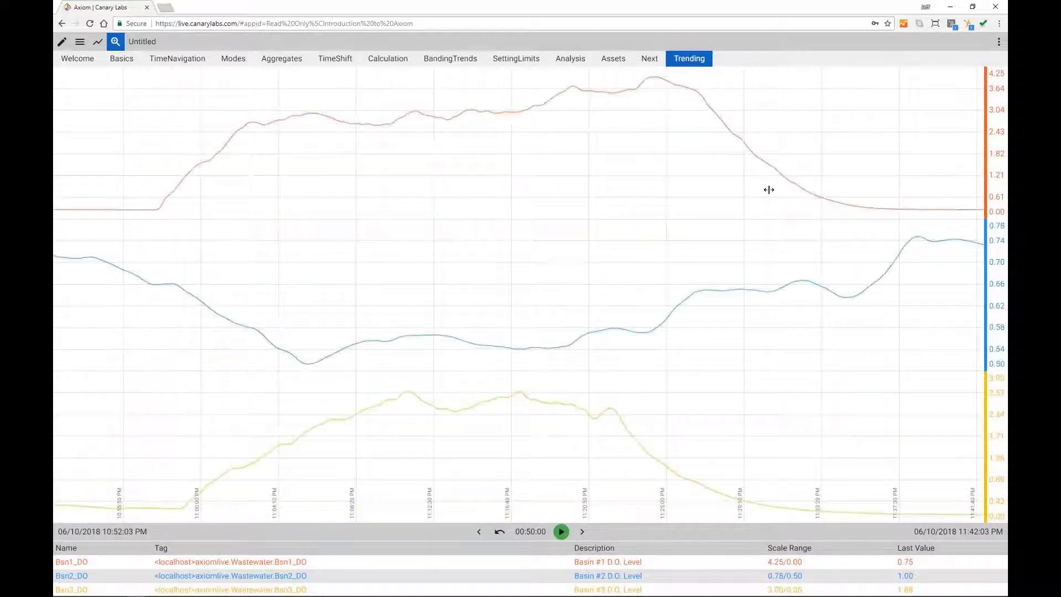
click(499, 532)
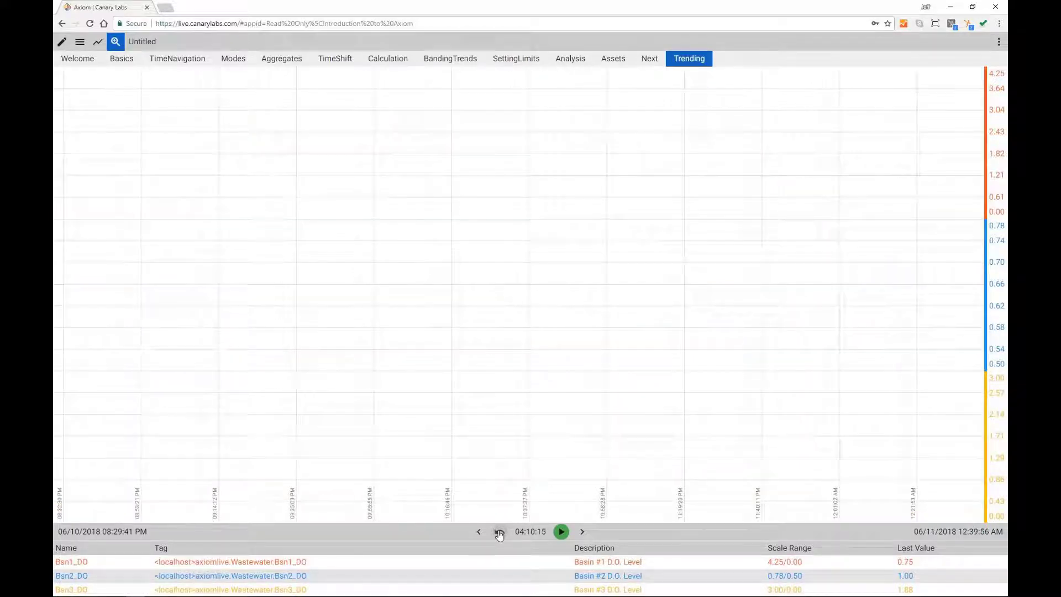
click(500, 533)
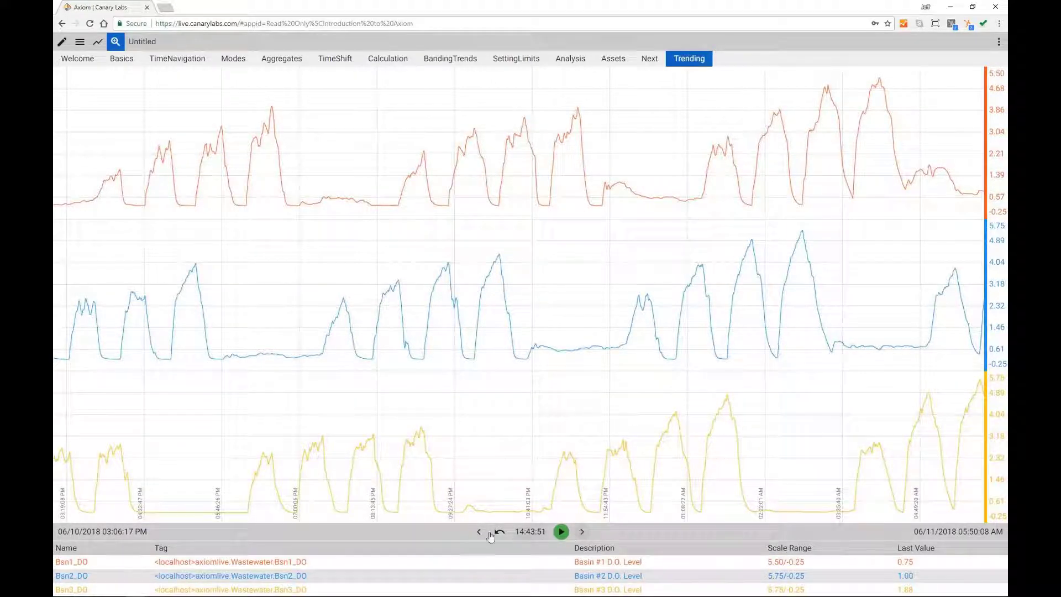
Step: Shift the window earlier, briefly play history backwards, landing on 06/10 7:44 AM–10:28 PM
click(479, 532)
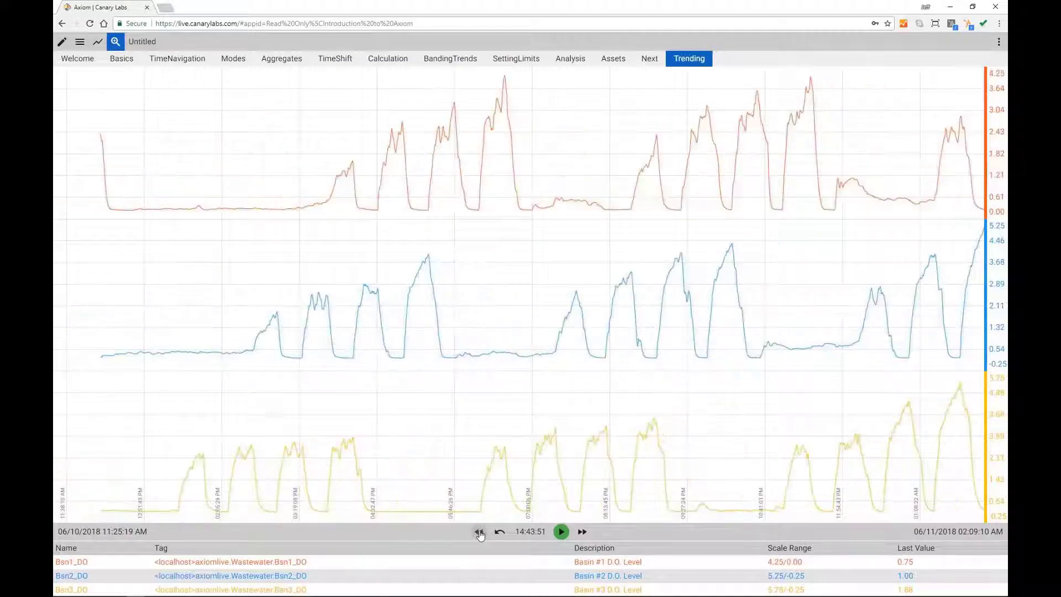
click(479, 532)
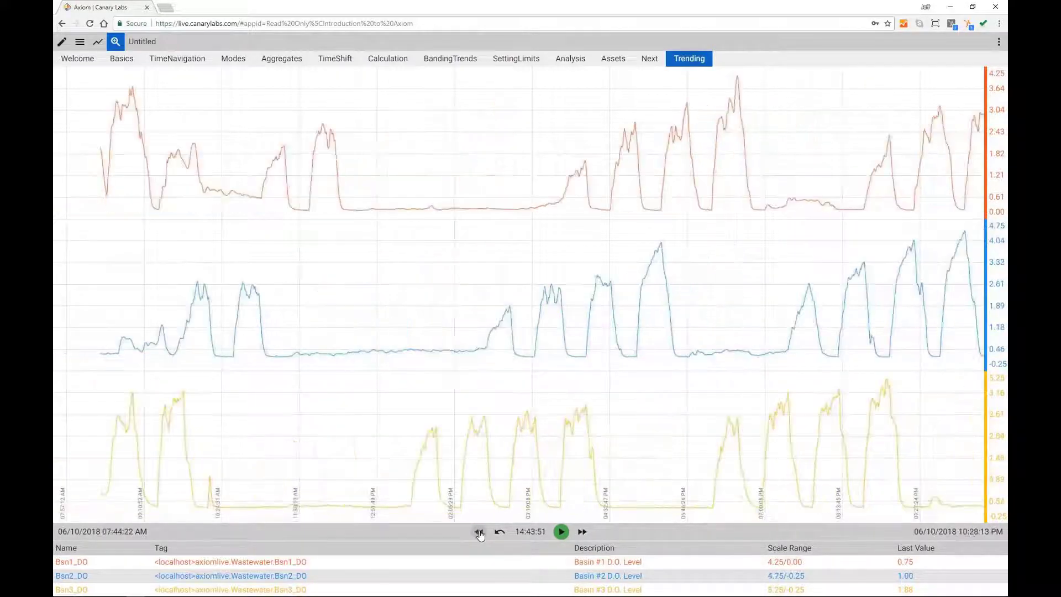
click(479, 532)
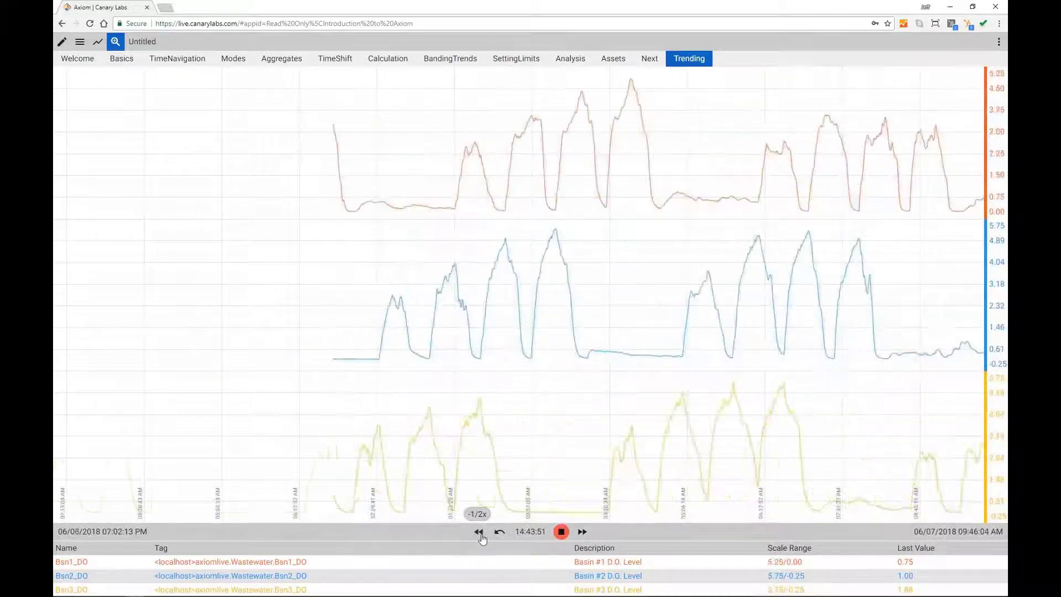
click(562, 532)
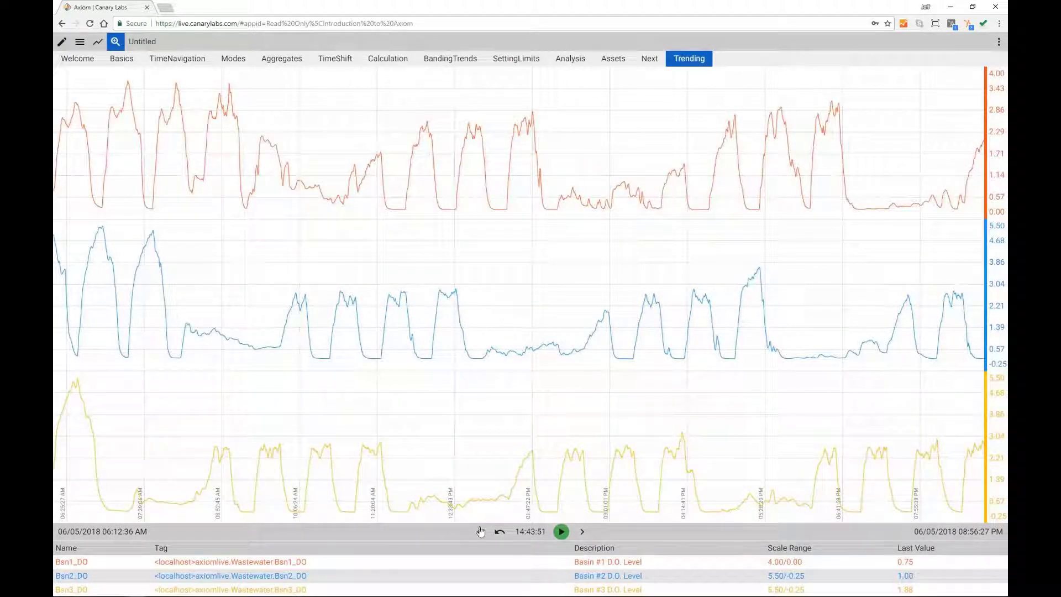
click(499, 531)
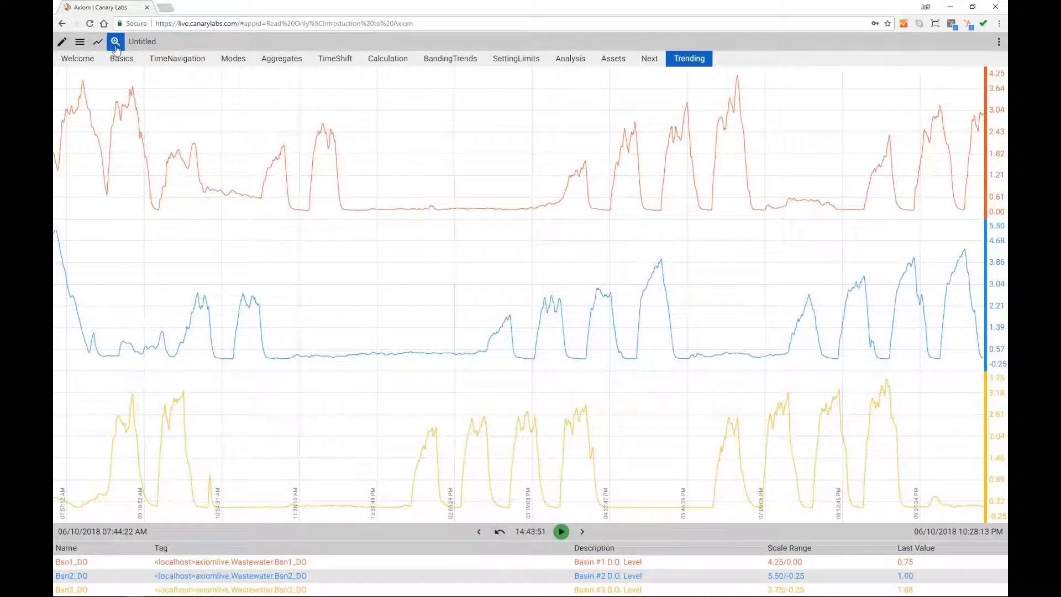
Step: Annotate the blue Basin 2 DO peak with 'Investigated high value, sensor OK'
click(116, 48)
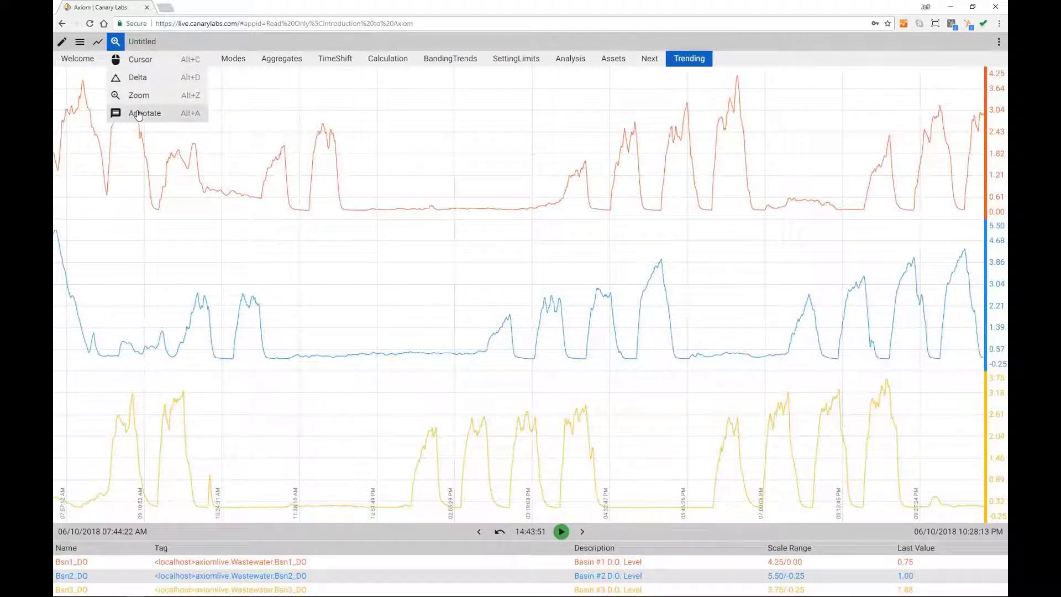
click(138, 114)
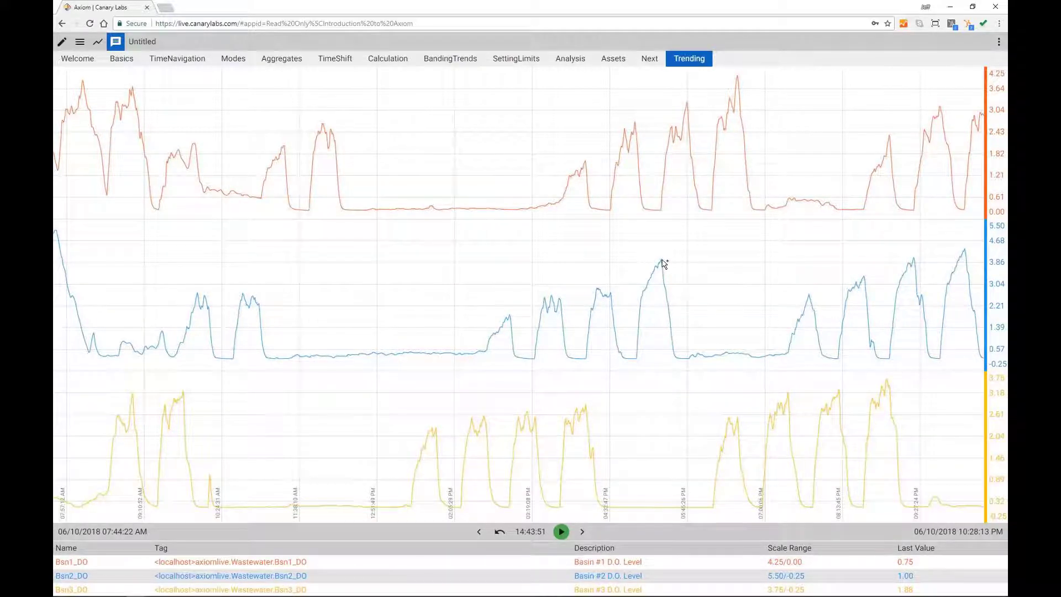
click(662, 260)
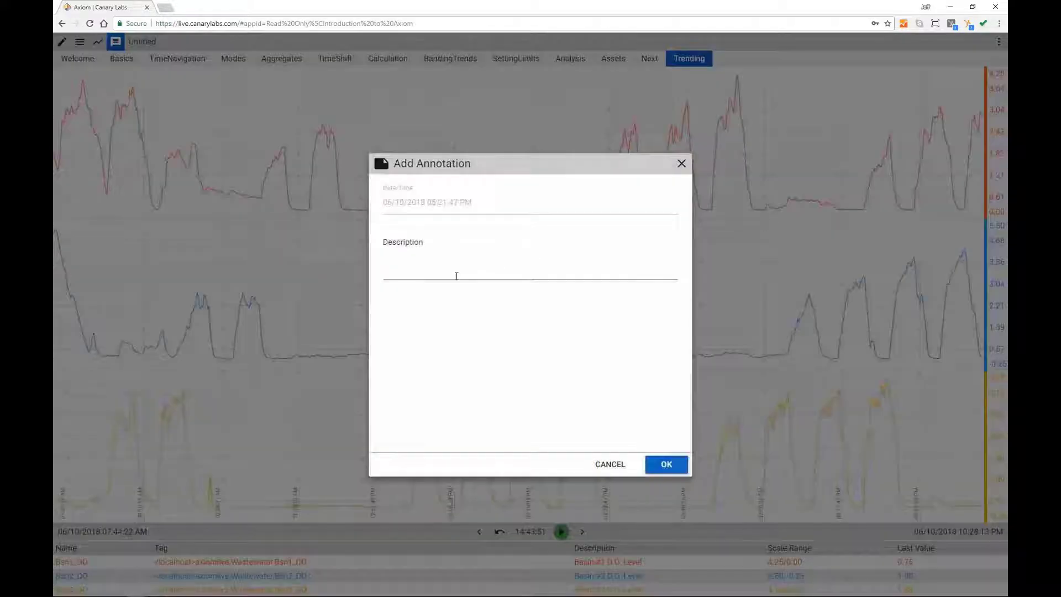
click(429, 273)
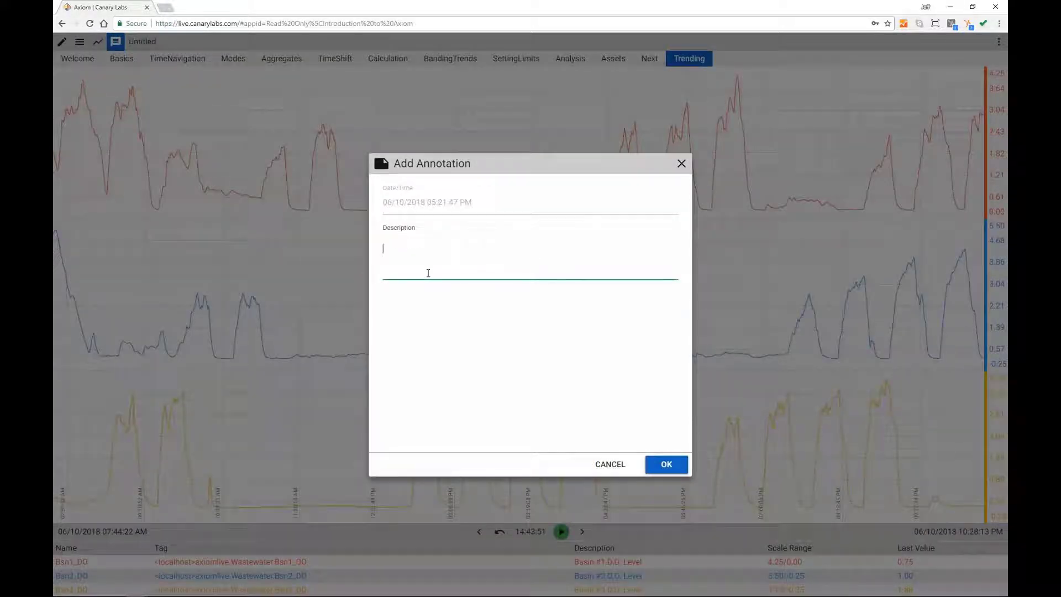
text(Investigated high value, sensor OK)
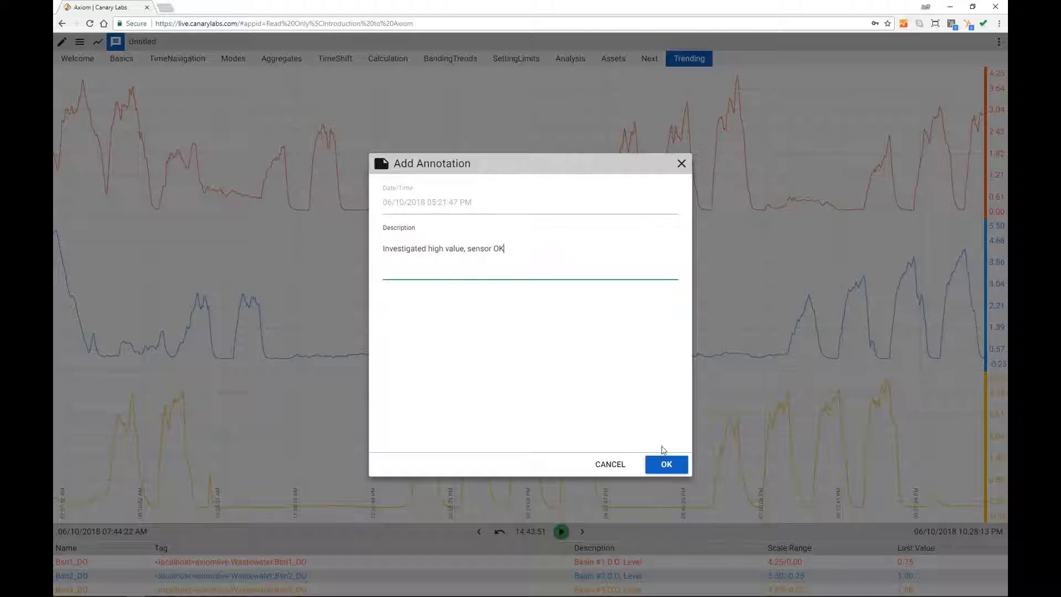
click(665, 464)
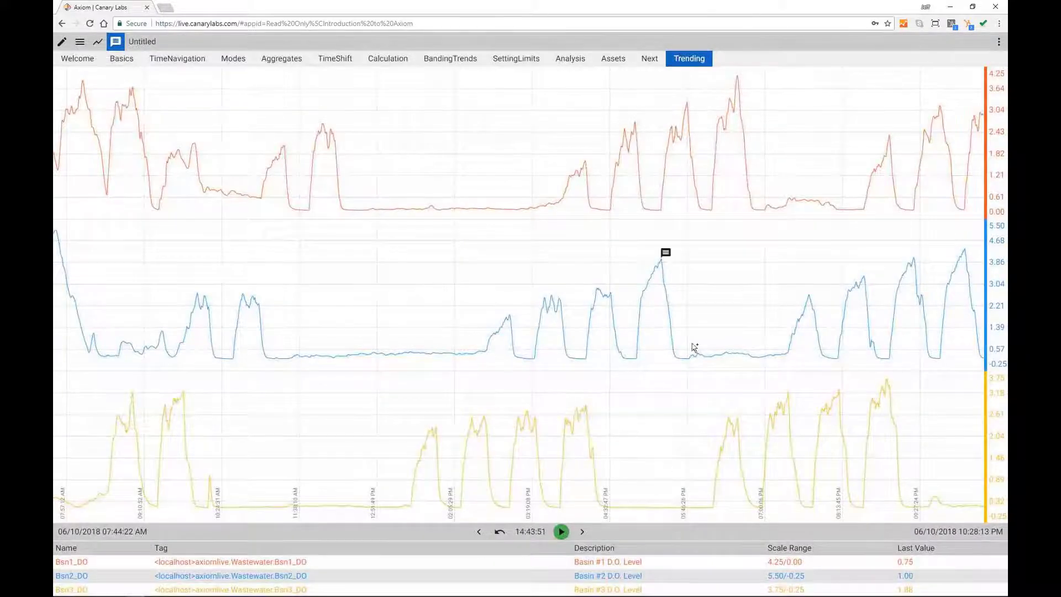
Step: Append 'Sent work order to double check.' to the peak annotation's description
mouse_move(670, 264)
click(665, 258)
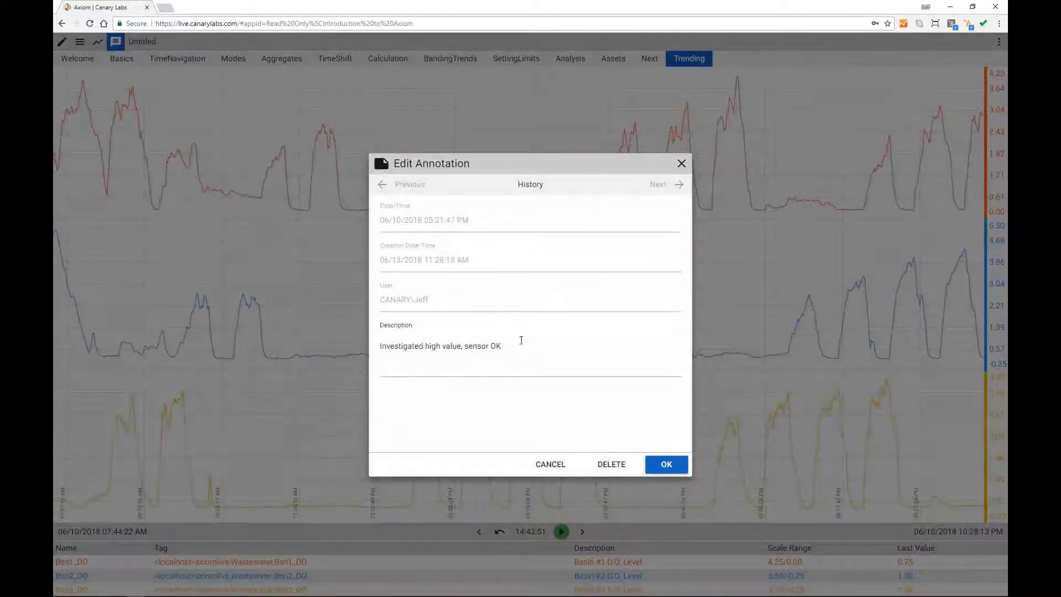
click(522, 347)
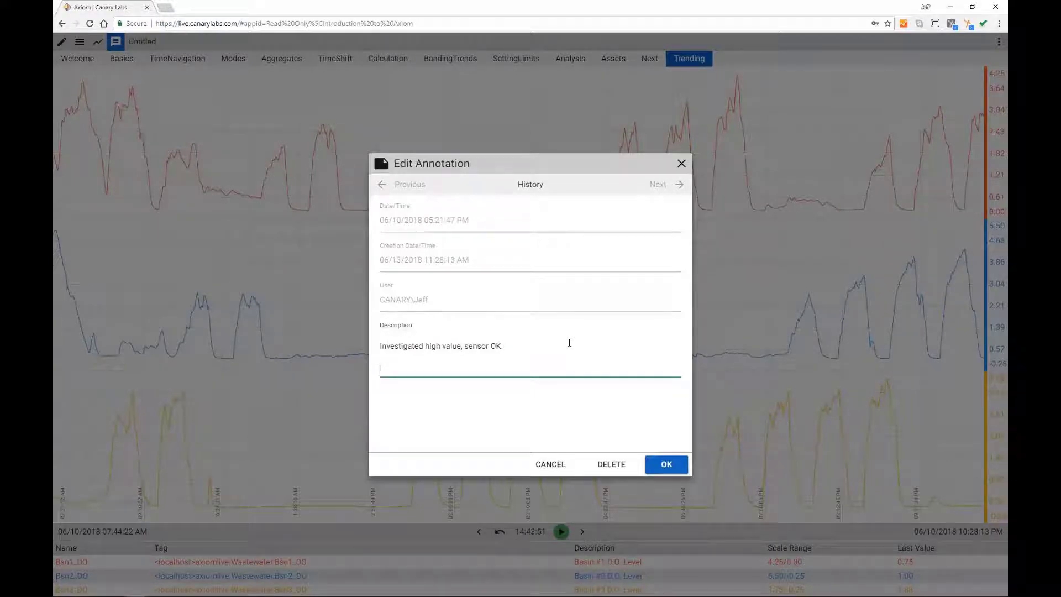
text(Sent work order to dou)
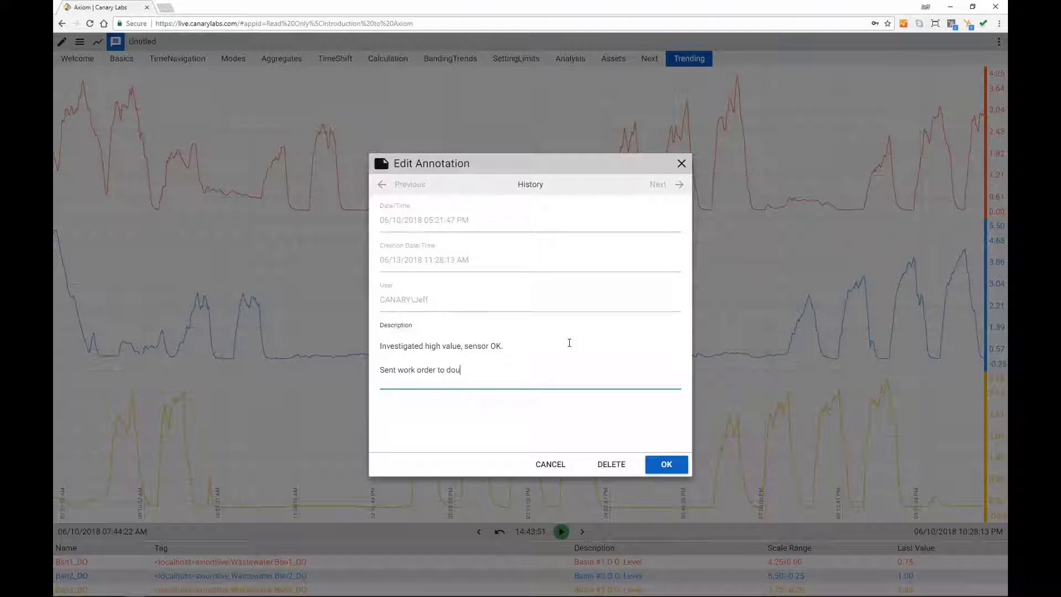
click(669, 466)
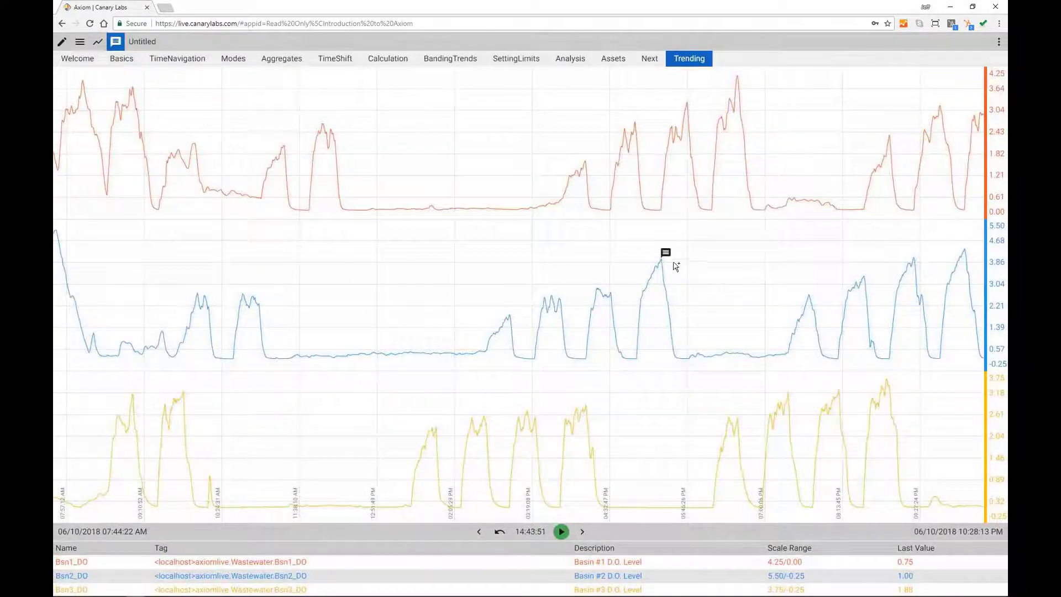
Step: Leave annotation mode and drag the time cursor across the chart
mouse_move(669, 259)
click(119, 49)
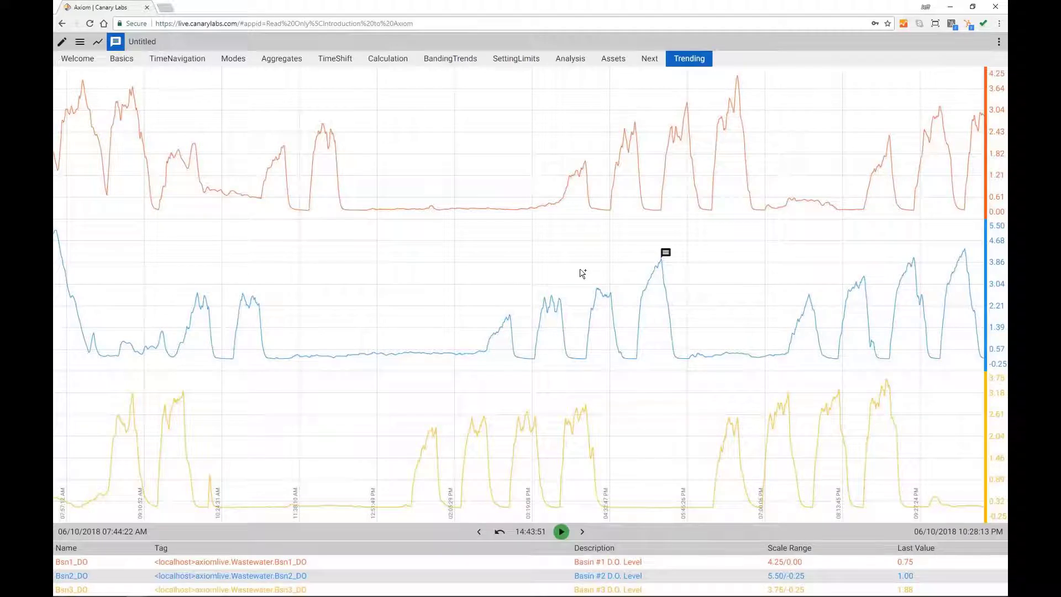
key(Escape)
mouse_move(636, 269)
mouse_down()
mouse_move(680, 273)
mouse_move(238, 260)
mouse_move(105, 221)
mouse_up()
Step: Save the chart in the Private folder under the name 'Crash Course DO'
click(81, 44)
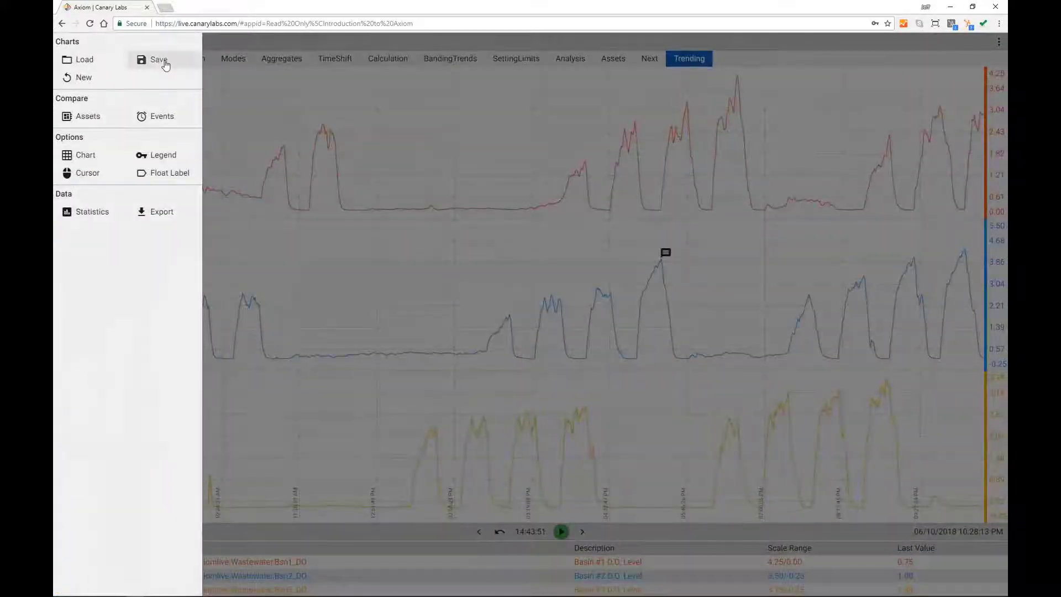
click(158, 60)
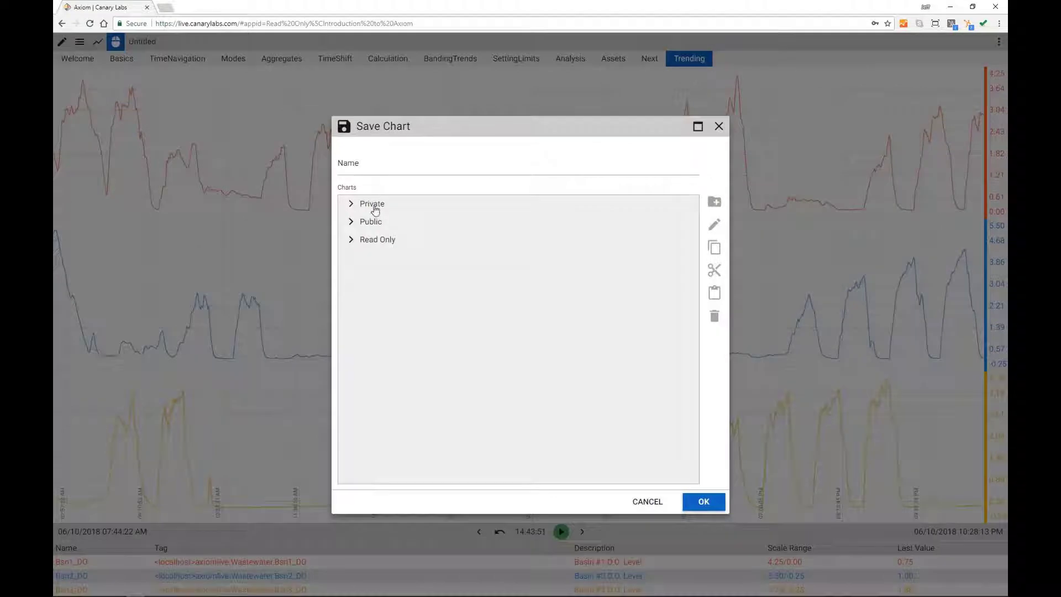
click(373, 207)
click(374, 163)
text(Cr)
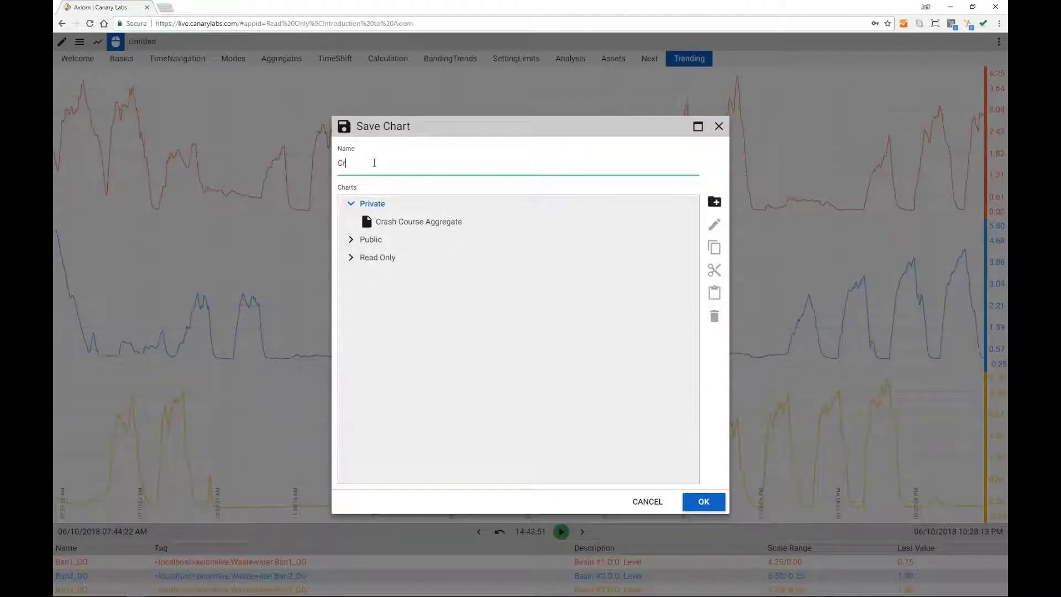
text(ash Course DO)
click(711, 502)
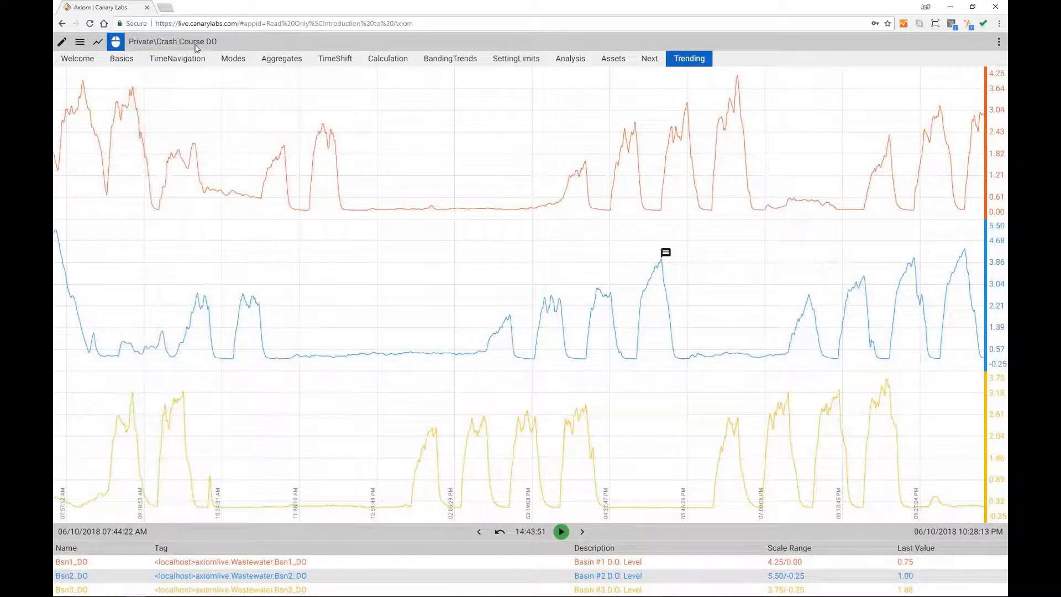
click(79, 42)
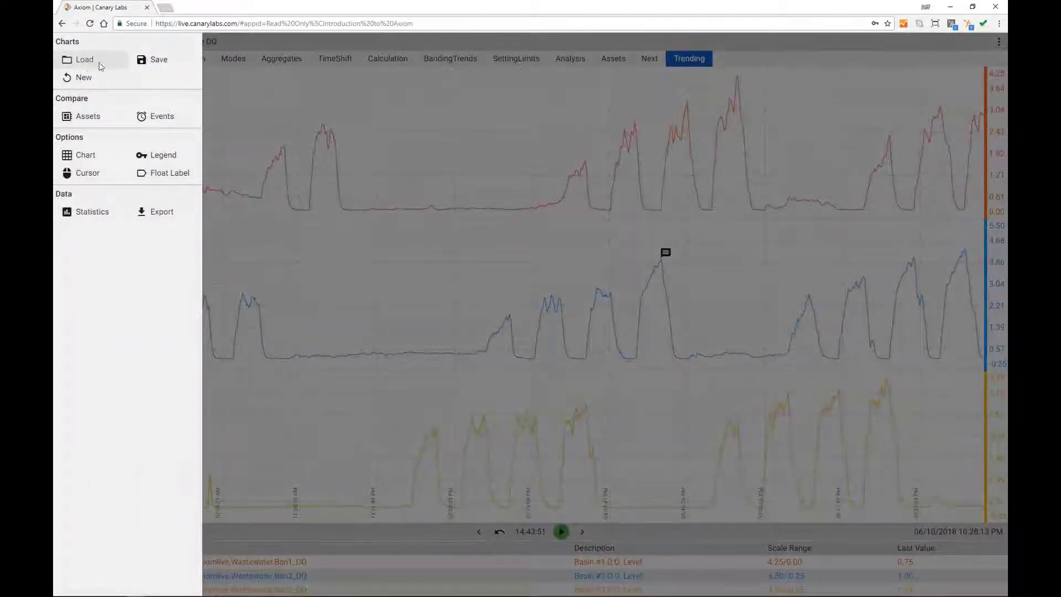
Step: Load 'Crash Course Aggregate', set the cursor to 06/07 midday, and edit InFlow Aggregate's trend
click(85, 65)
click(415, 182)
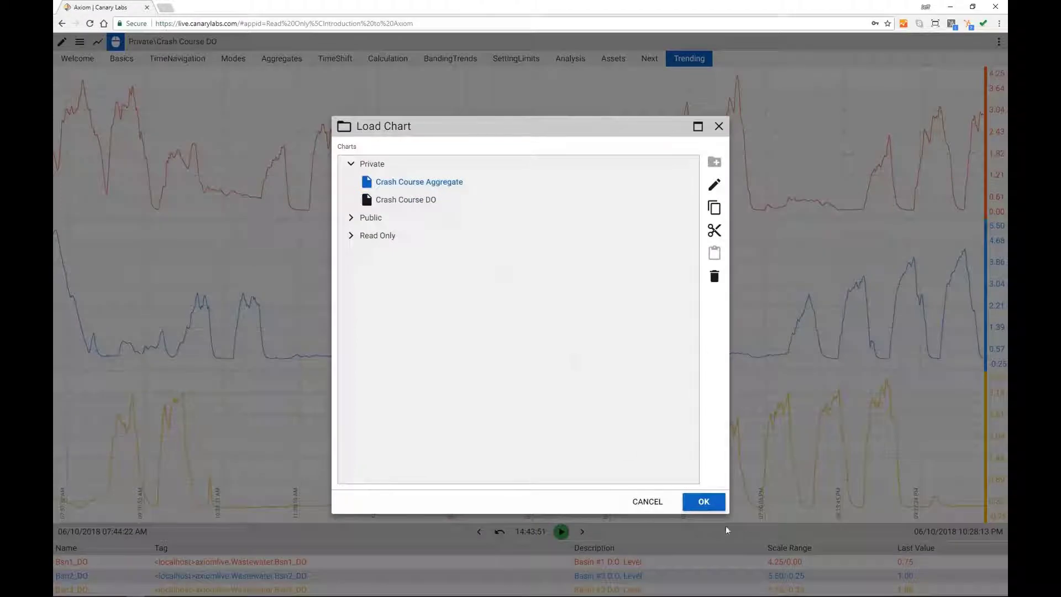
click(697, 502)
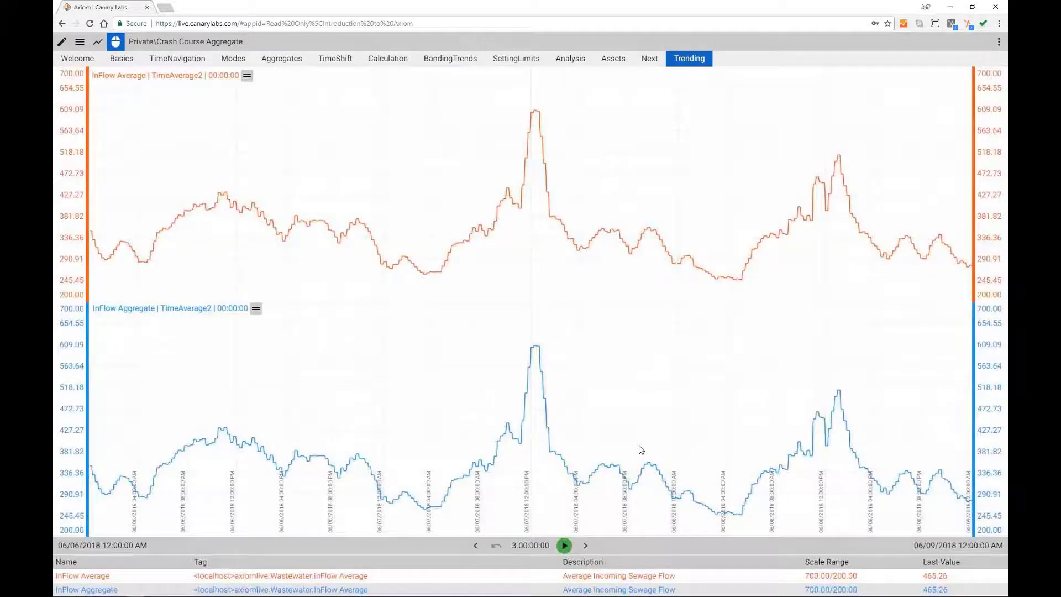
drag(636, 433, 530, 394)
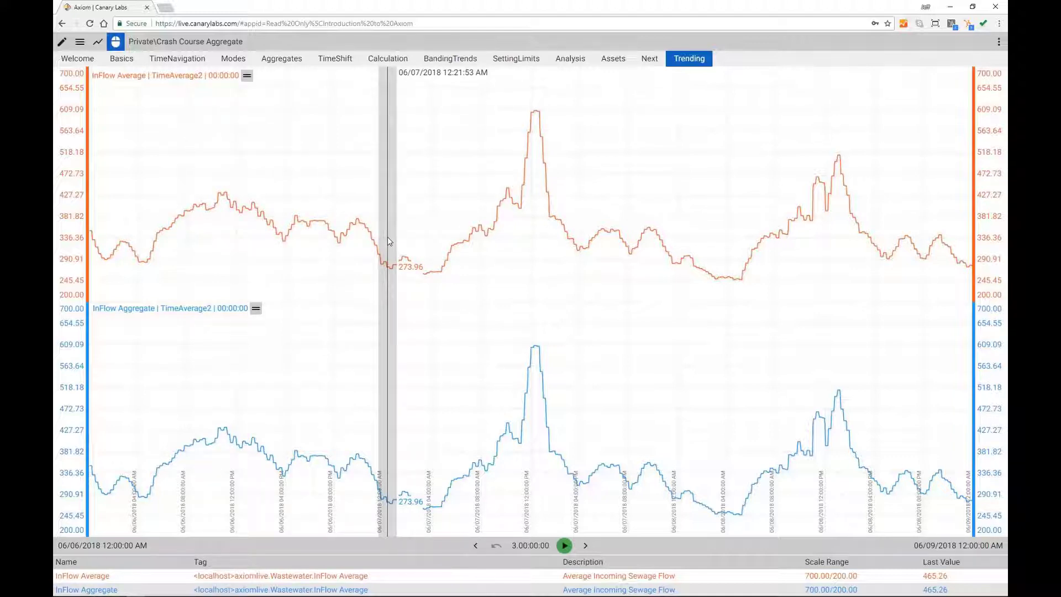
double_click(516, 442)
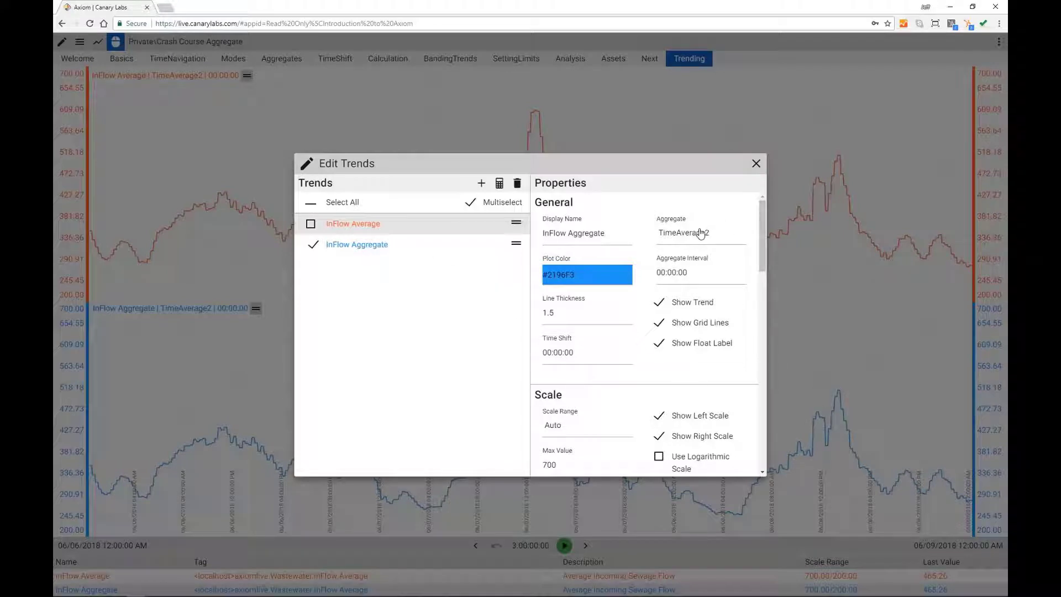
Step: Give InFlow Aggregate a custom 4-hour (04:00:00) aggregate interval
click(685, 274)
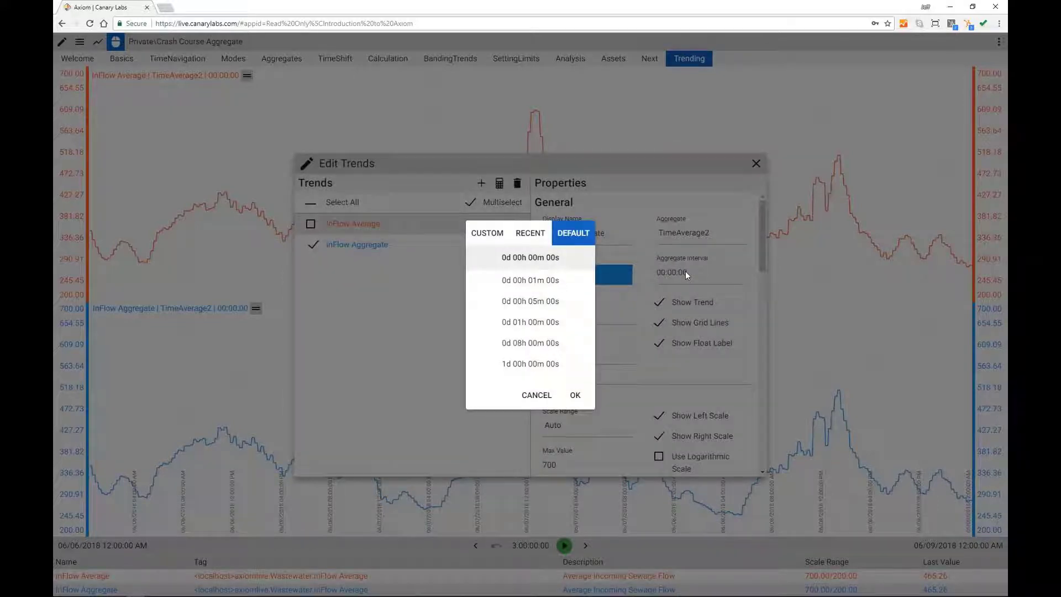
click(490, 233)
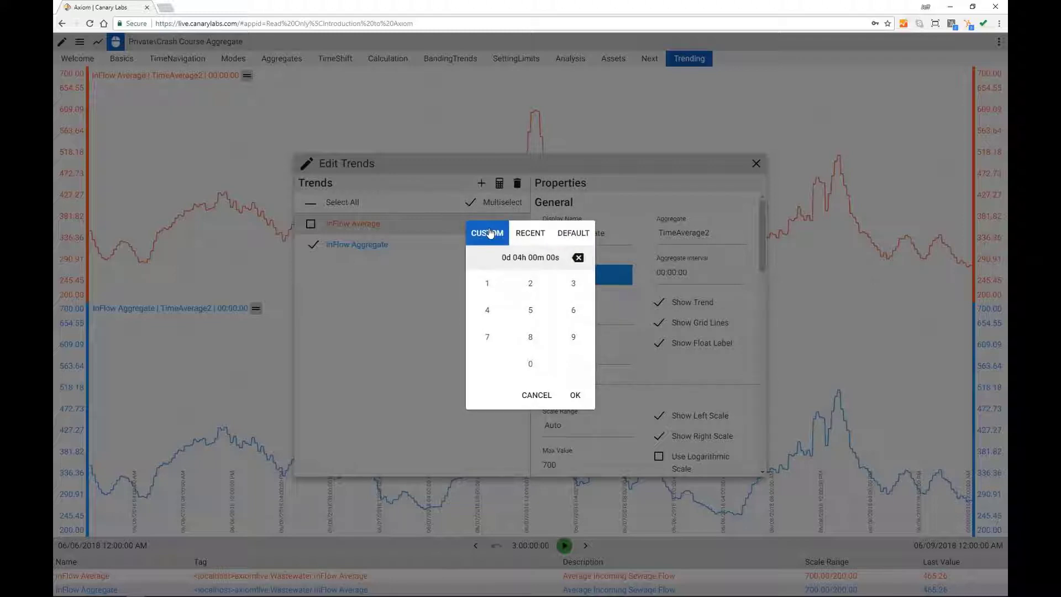
click(576, 395)
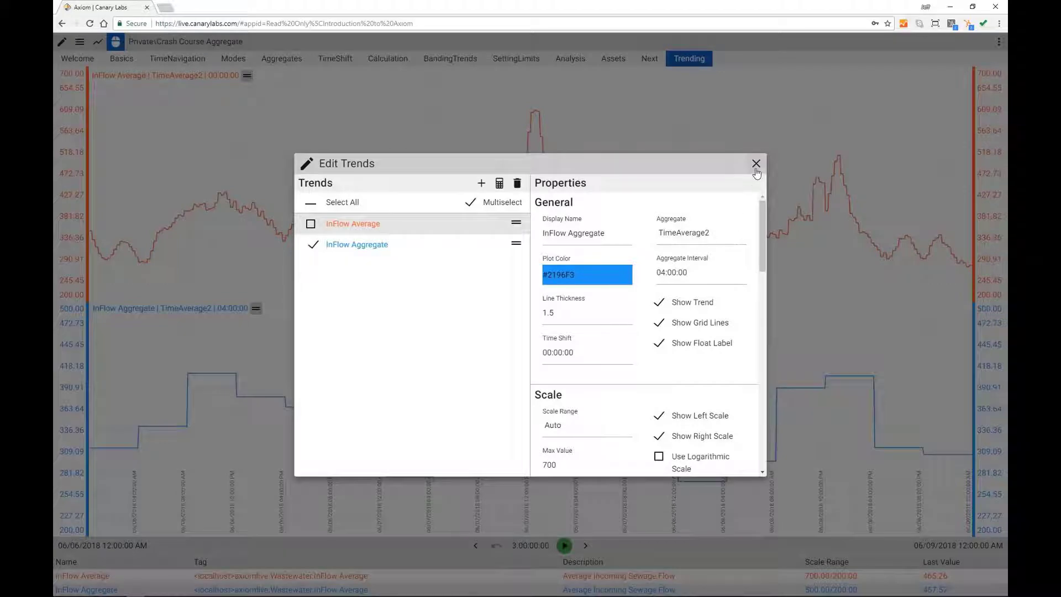
click(791, 330)
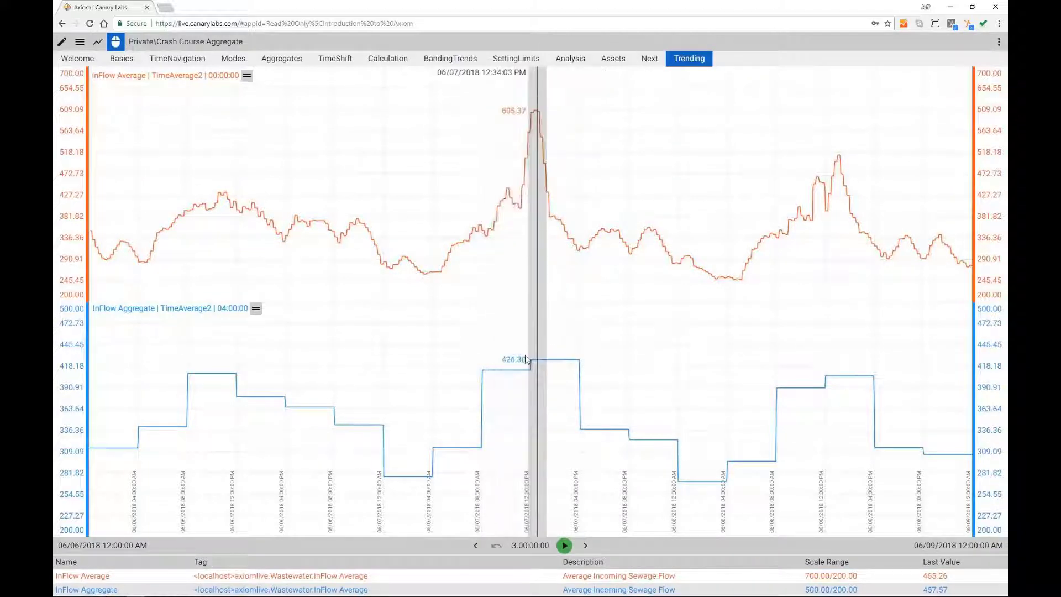
Step: Change InFlow Aggregate's aggregate type to Maximum2
double_click(540, 362)
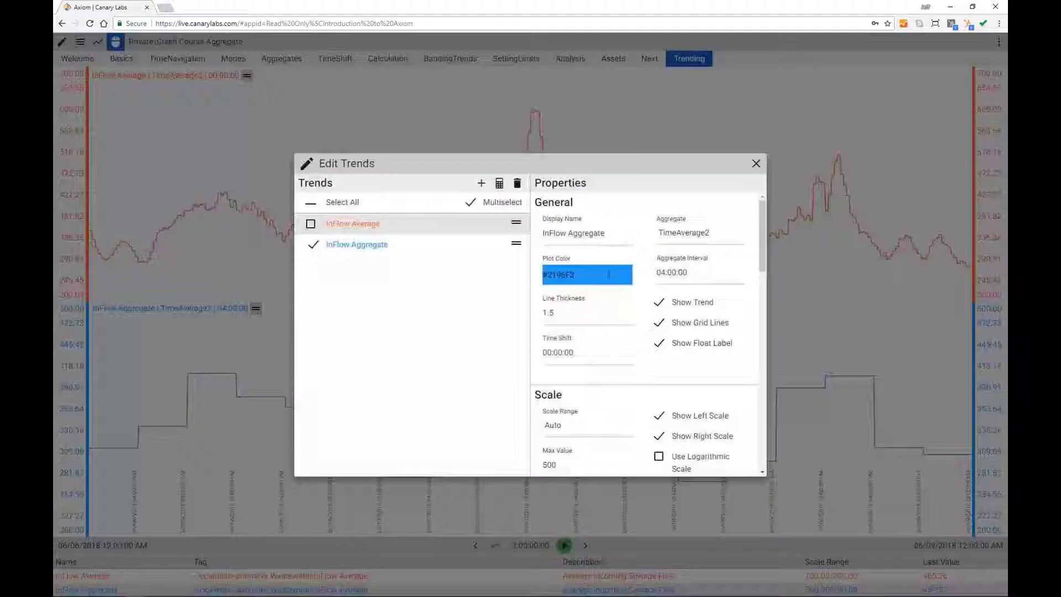
click(732, 238)
drag(743, 276, 741, 345)
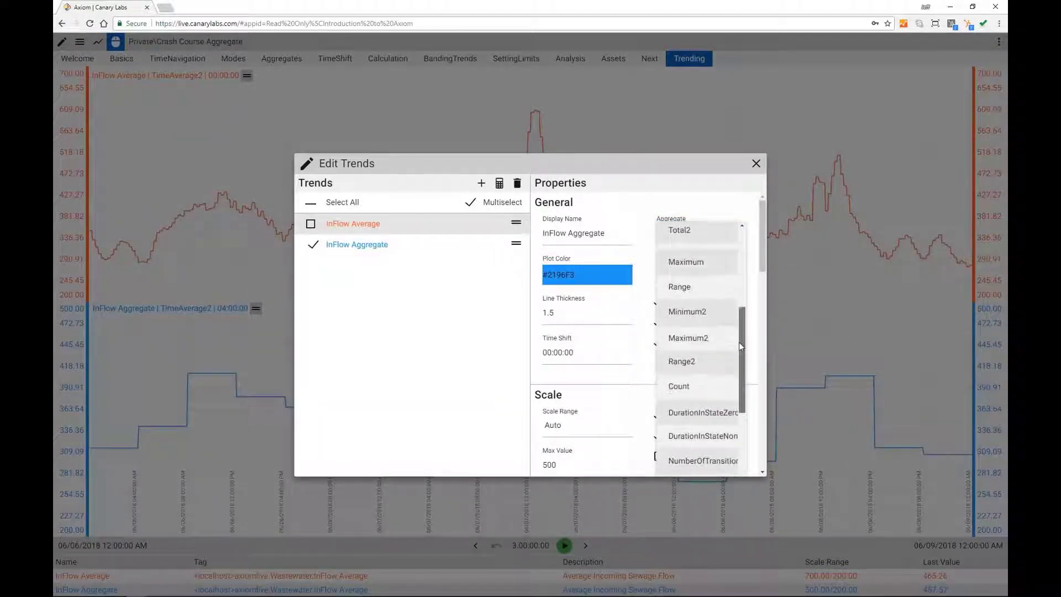
click(687, 337)
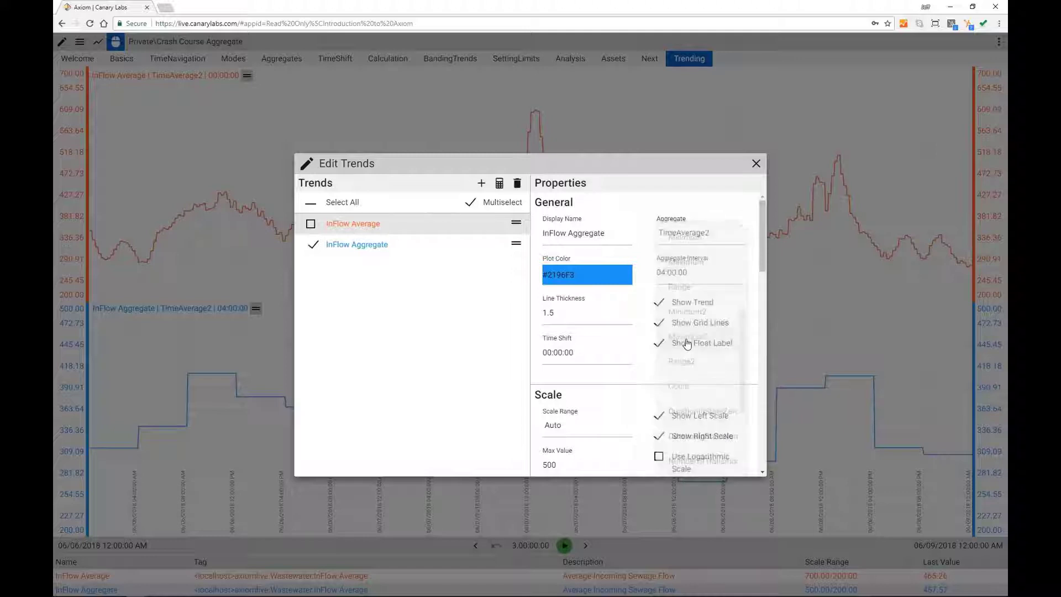
click(756, 164)
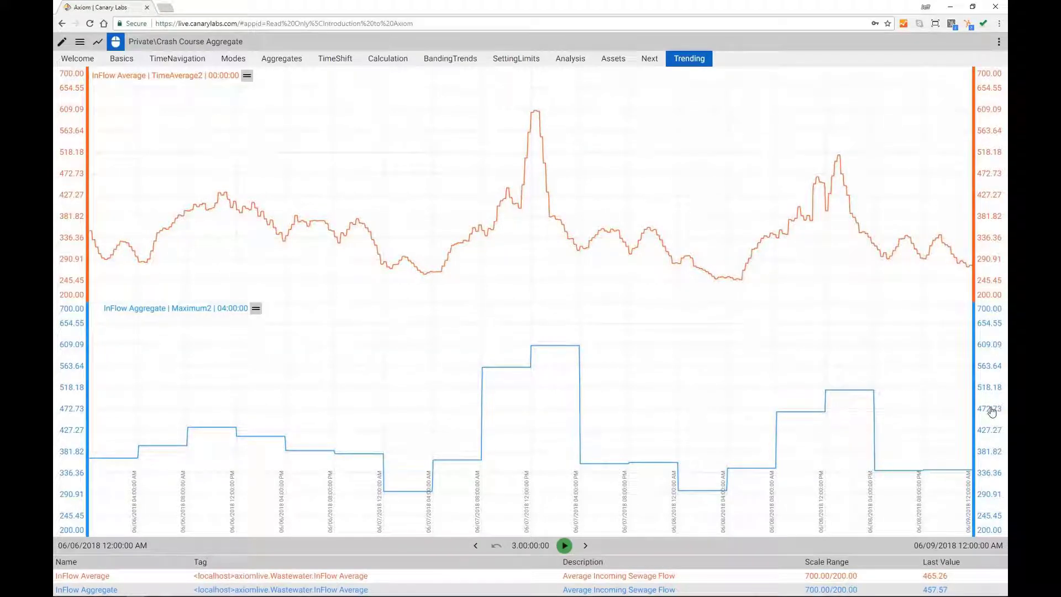
Step: Link bands so InFlow Average and InFlow Aggregate share one band and scale
click(992, 411)
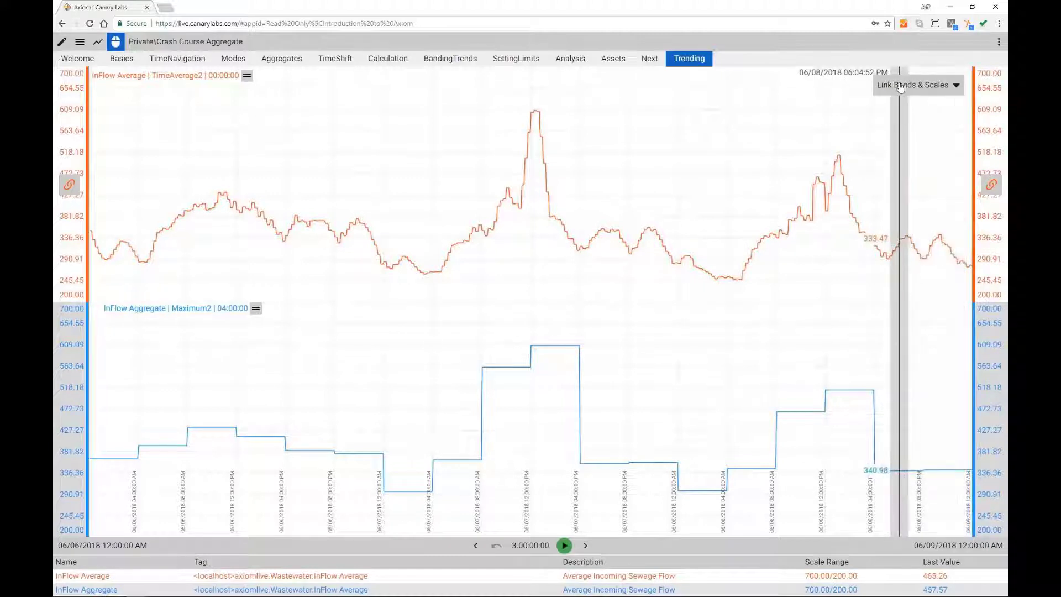
click(956, 87)
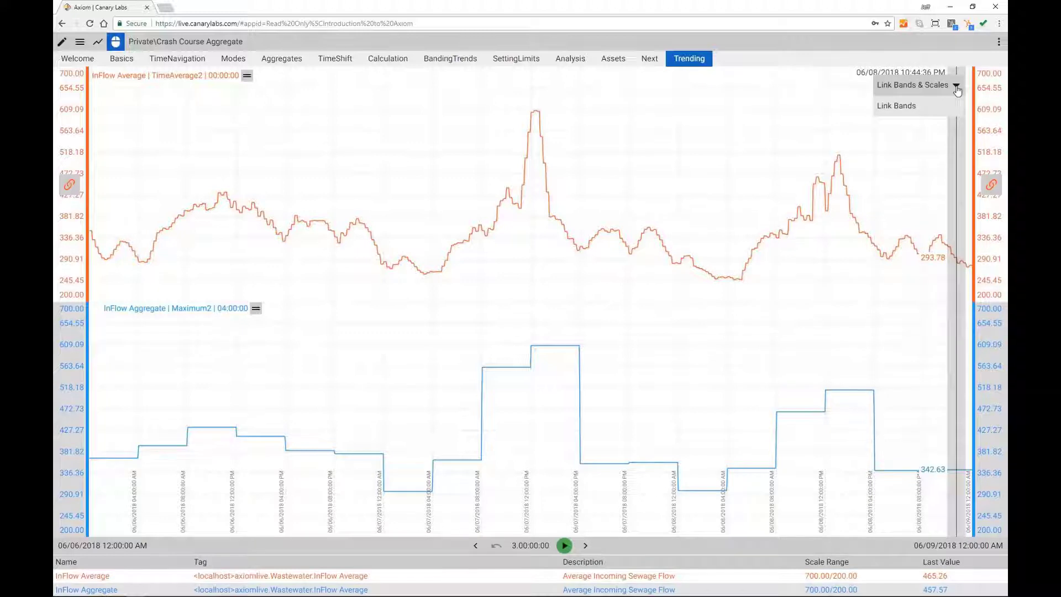
click(992, 186)
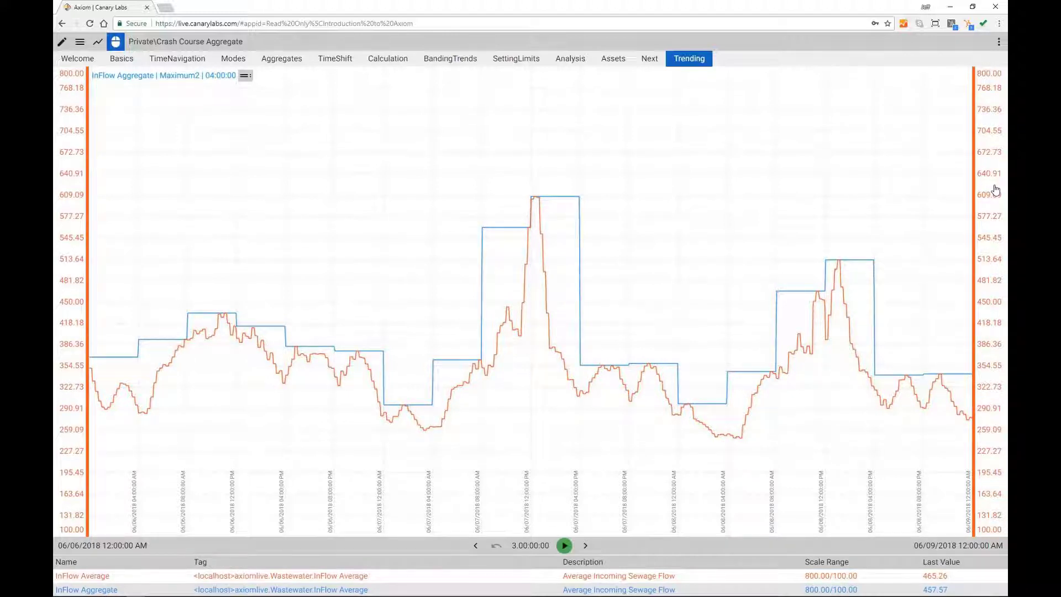
Step: Set InFlow Aggregate to Minimum2,Maximum2 and unlink the trends into separate bands and scales
double_click(495, 227)
click(727, 239)
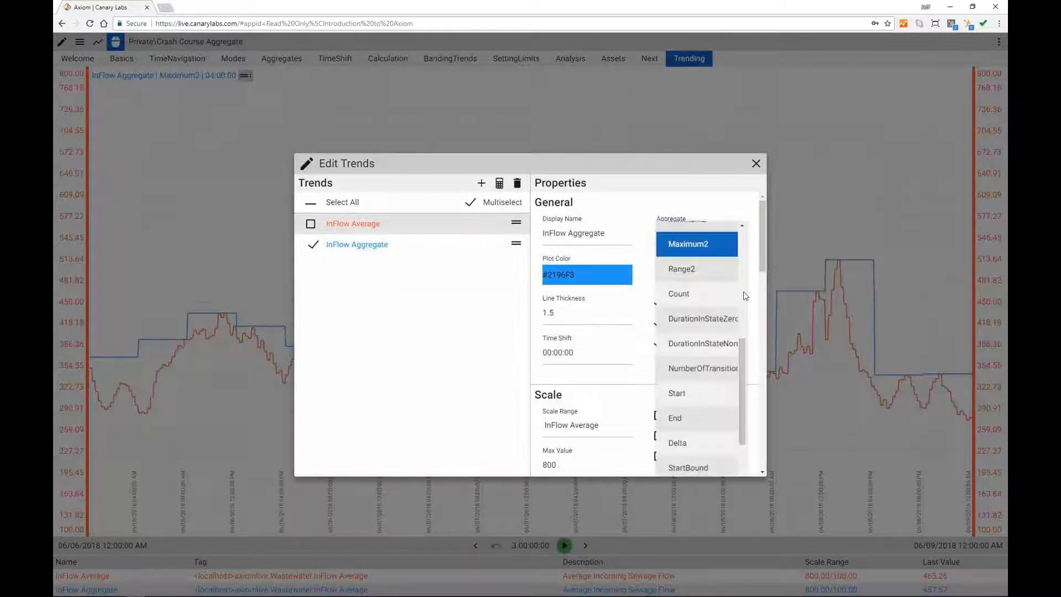
scroll(734, 298, up, 5)
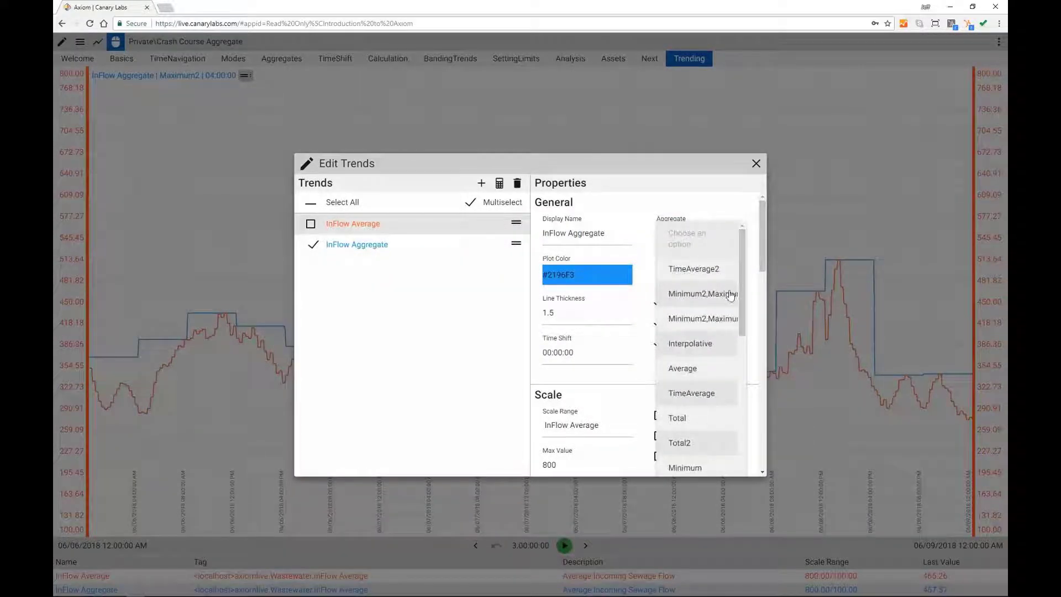
click(717, 301)
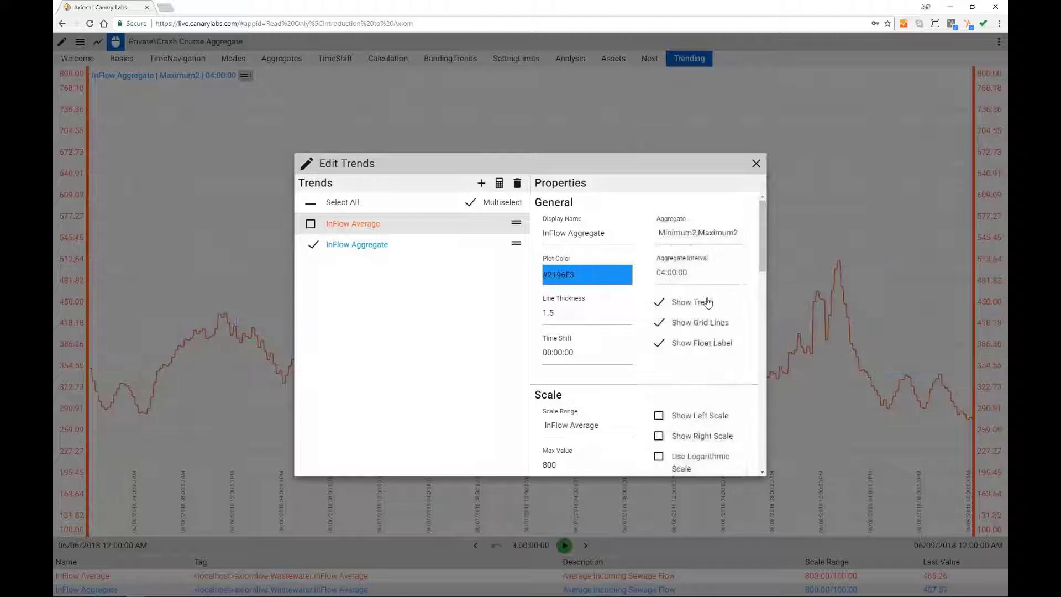
click(755, 164)
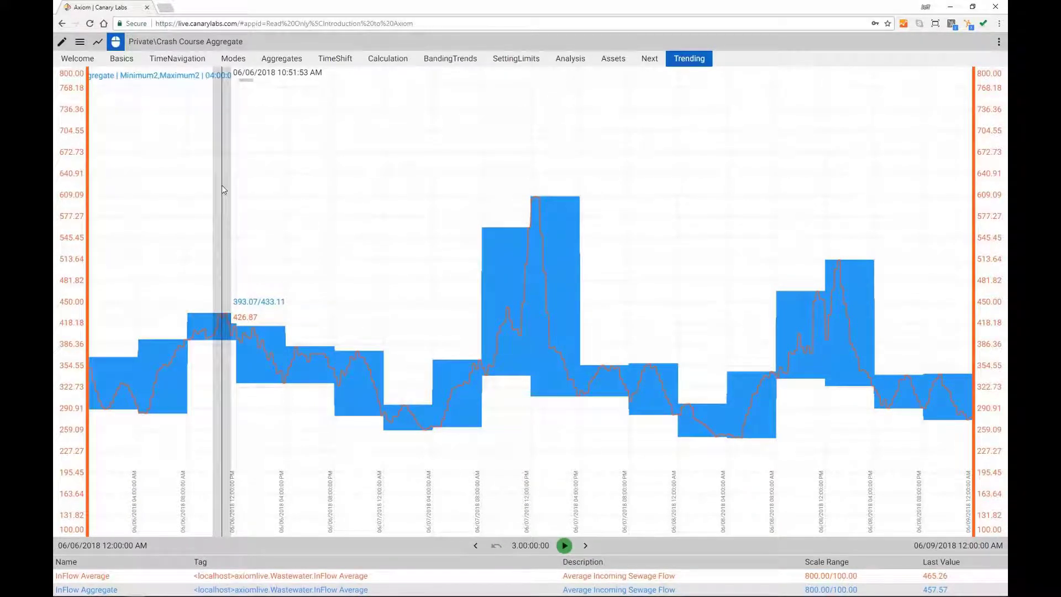
click(996, 315)
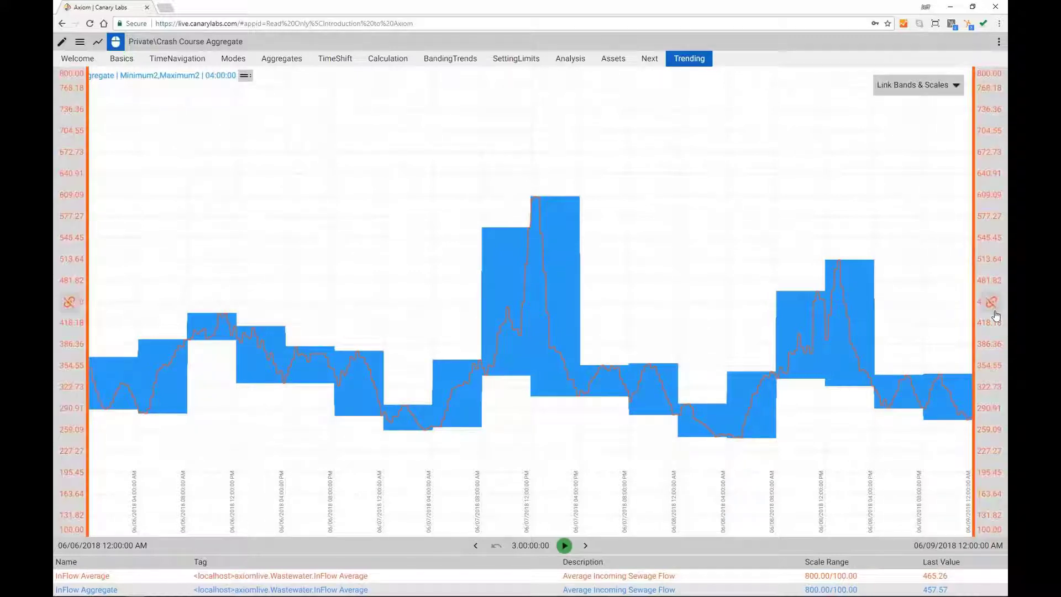
click(993, 305)
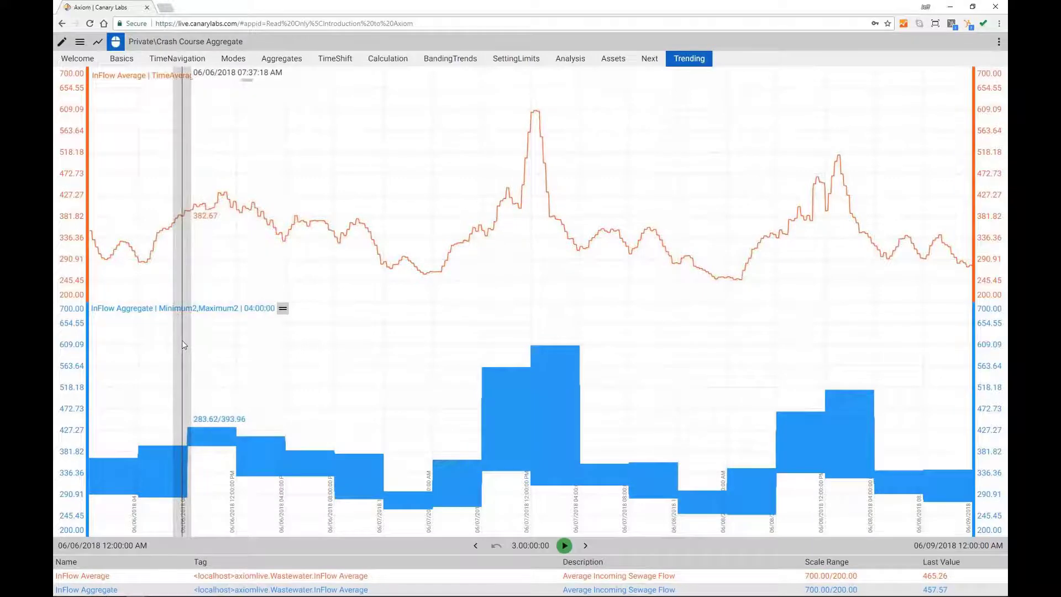
Step: Switch InFlow Aggregate back to the TimeAverage2 aggregate with a 00:00:00 interval
double_click(182, 341)
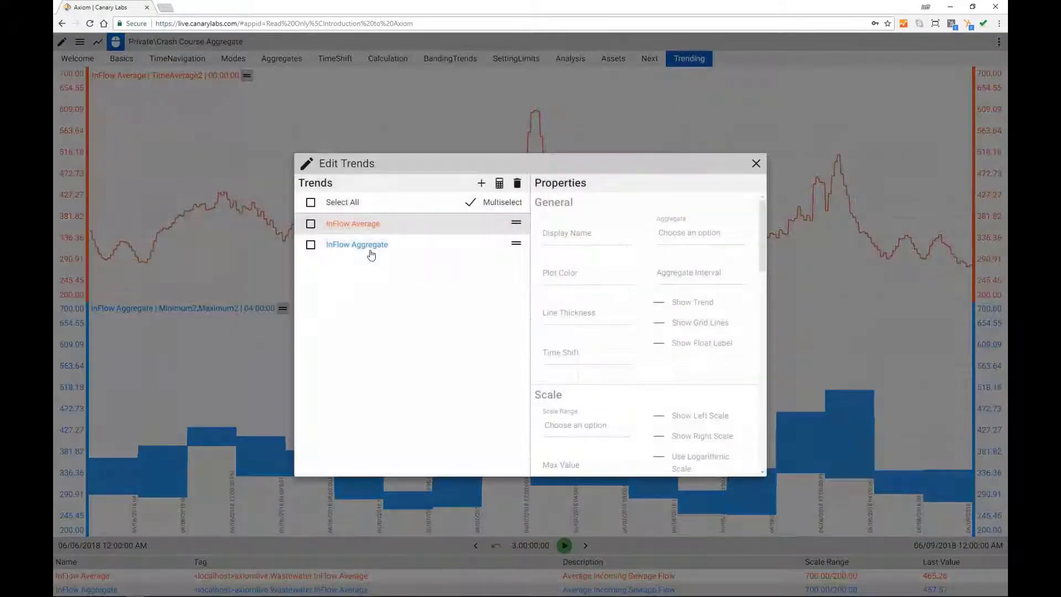
click(370, 253)
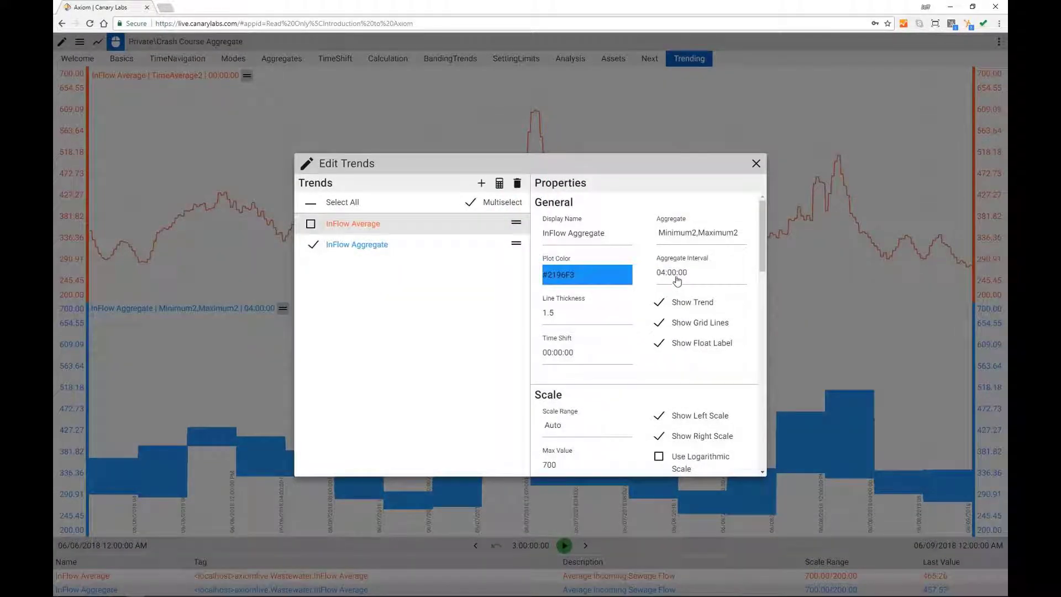
click(677, 280)
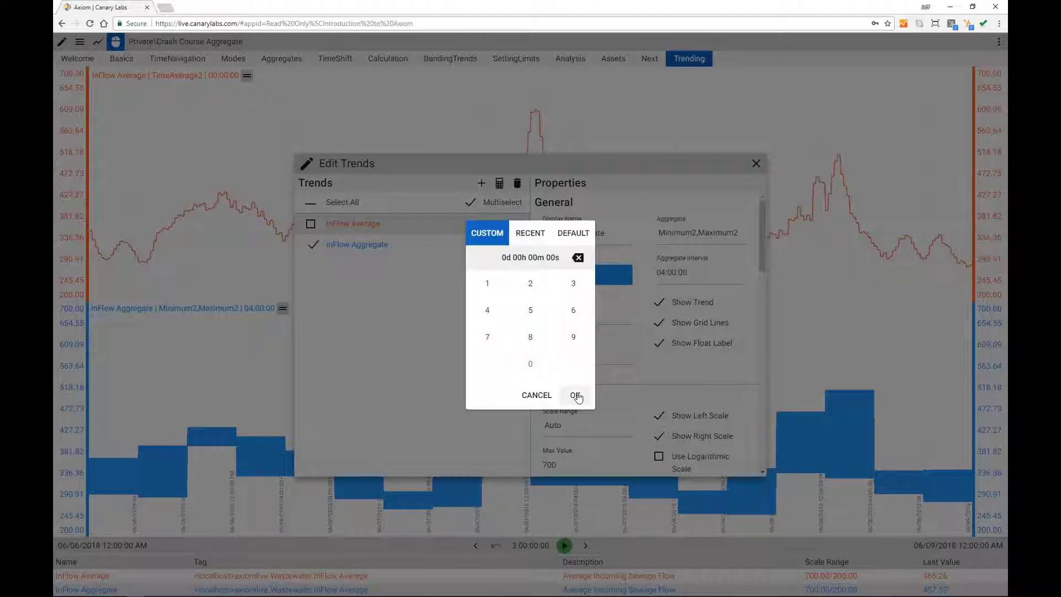
click(696, 239)
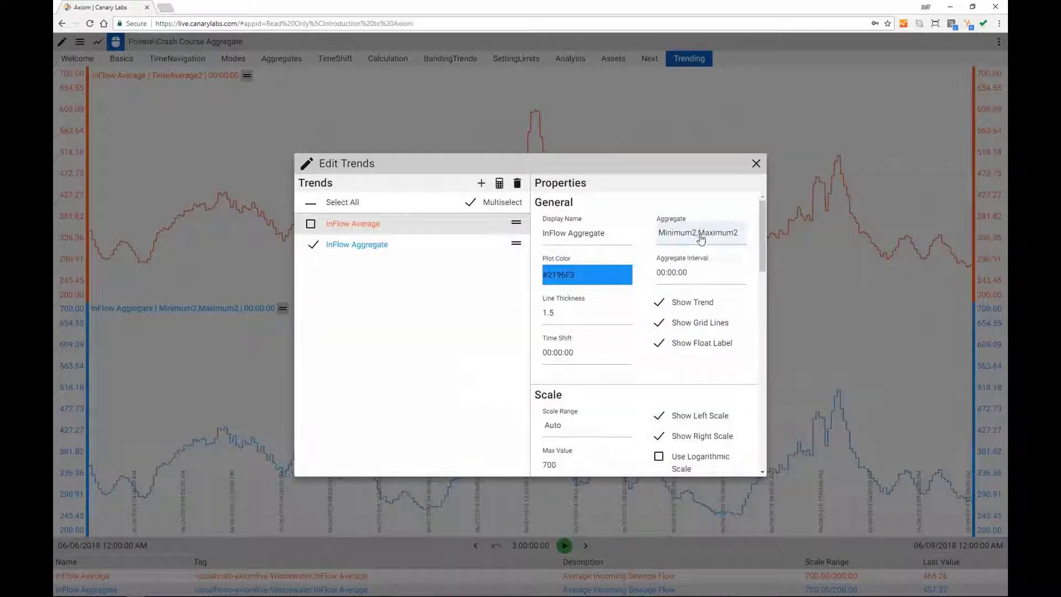
scroll(741, 243, up, 1)
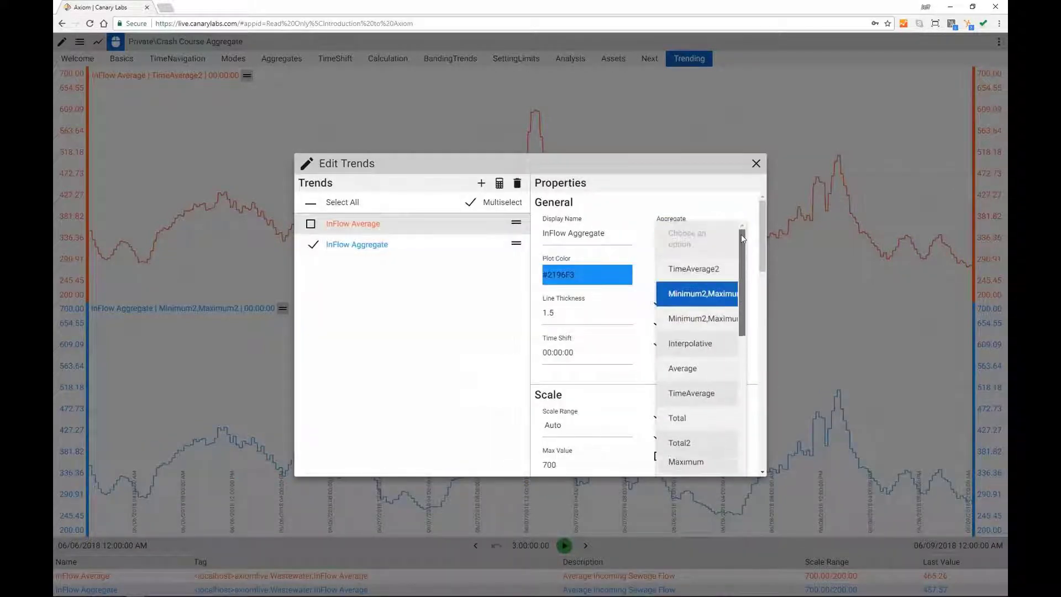
click(711, 271)
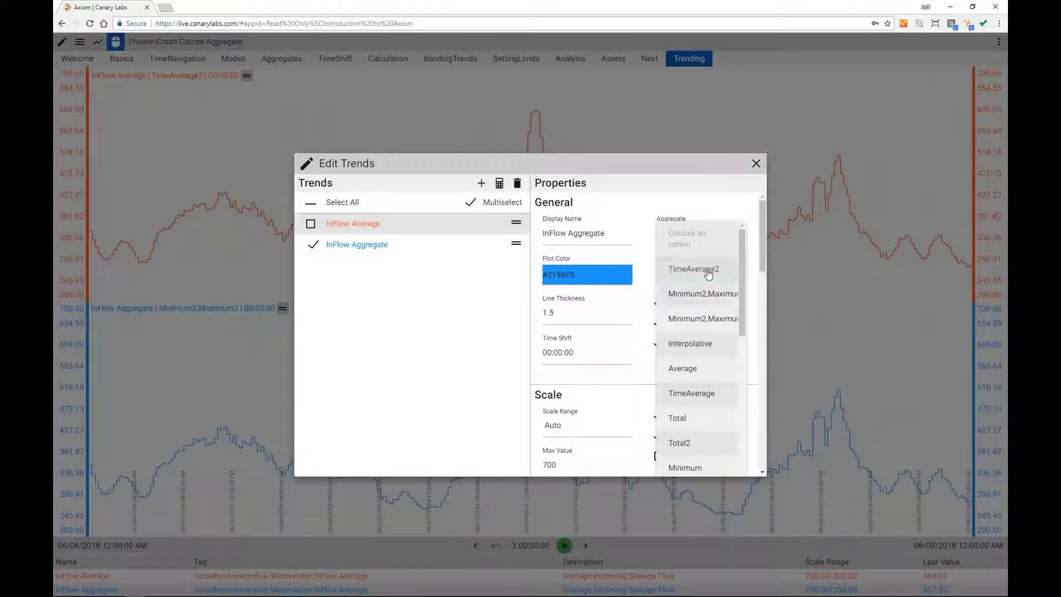
click(756, 164)
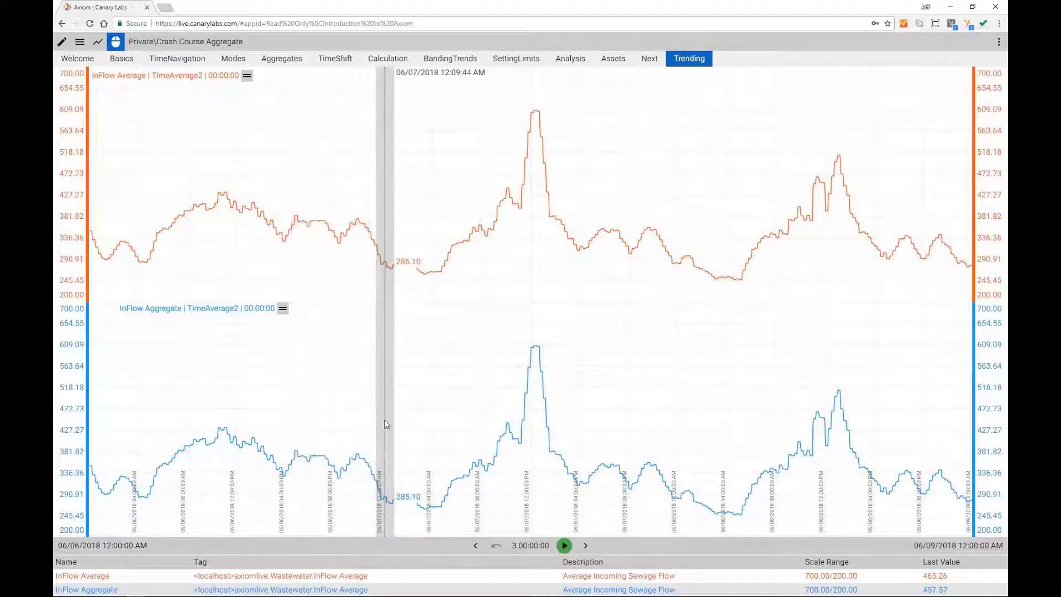
Step: Link both inflow trends into one 800–100 band and move InFlow Aggregate above InFlow Average
click(1002, 399)
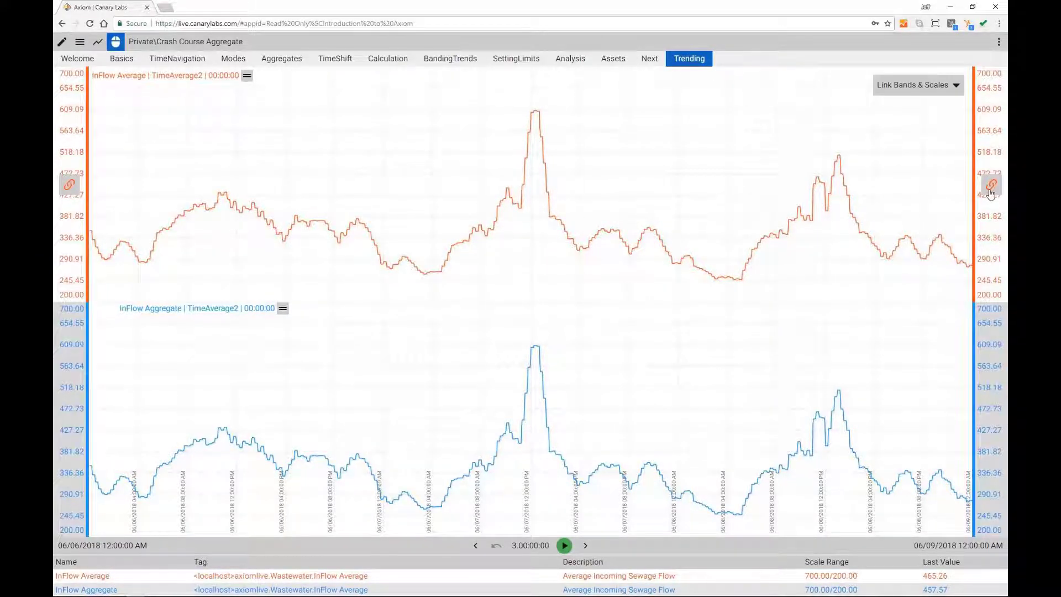
click(991, 190)
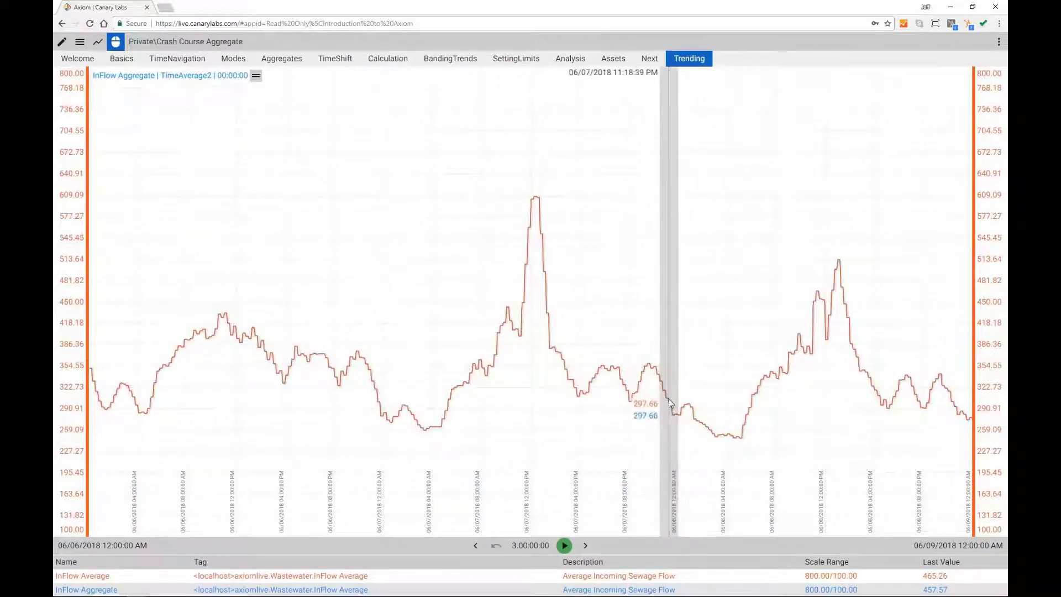
double_click(702, 400)
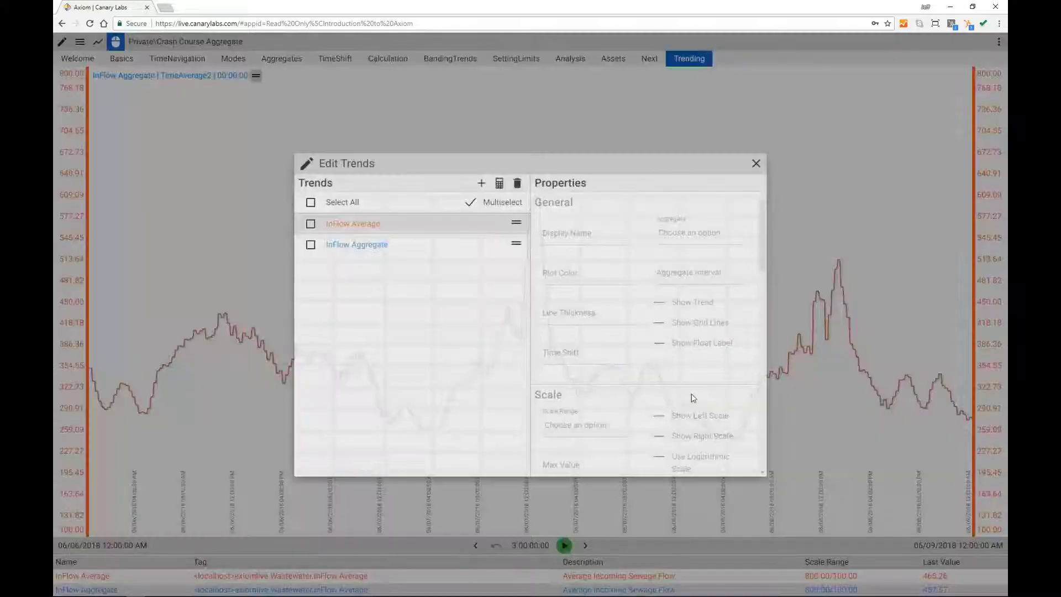
drag(515, 243, 516, 222)
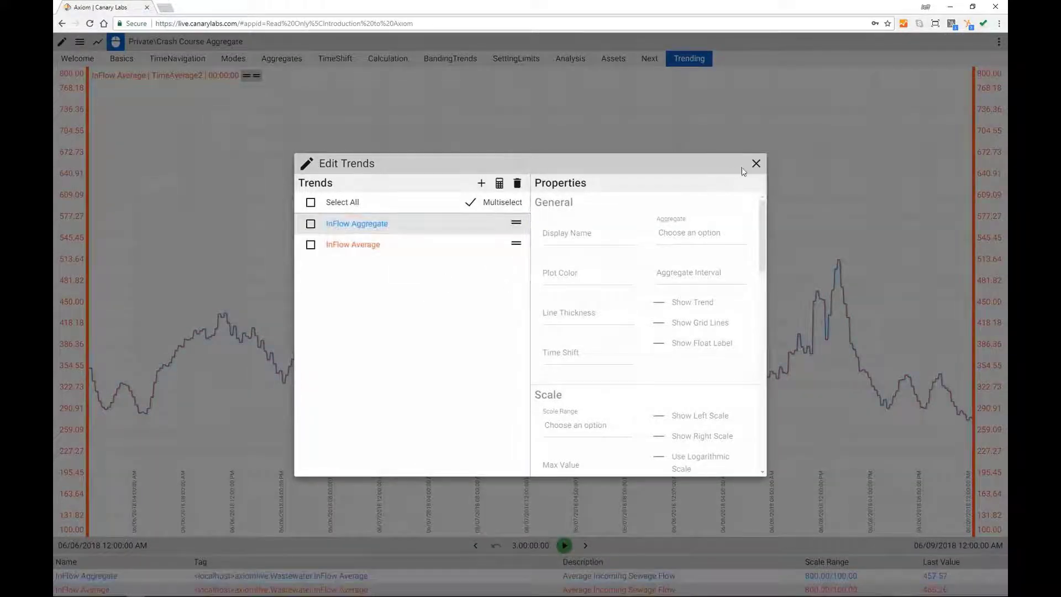
click(756, 163)
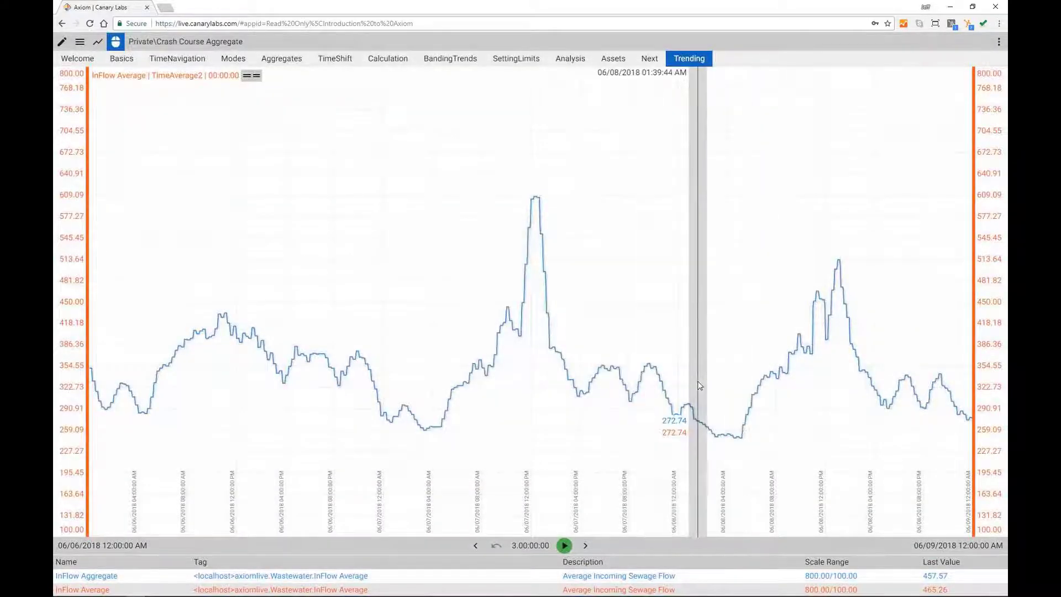
Step: Rename InFlow Aggregate to 'InFlow 7 days ago' and give it a 7-day time shift
double_click(698, 381)
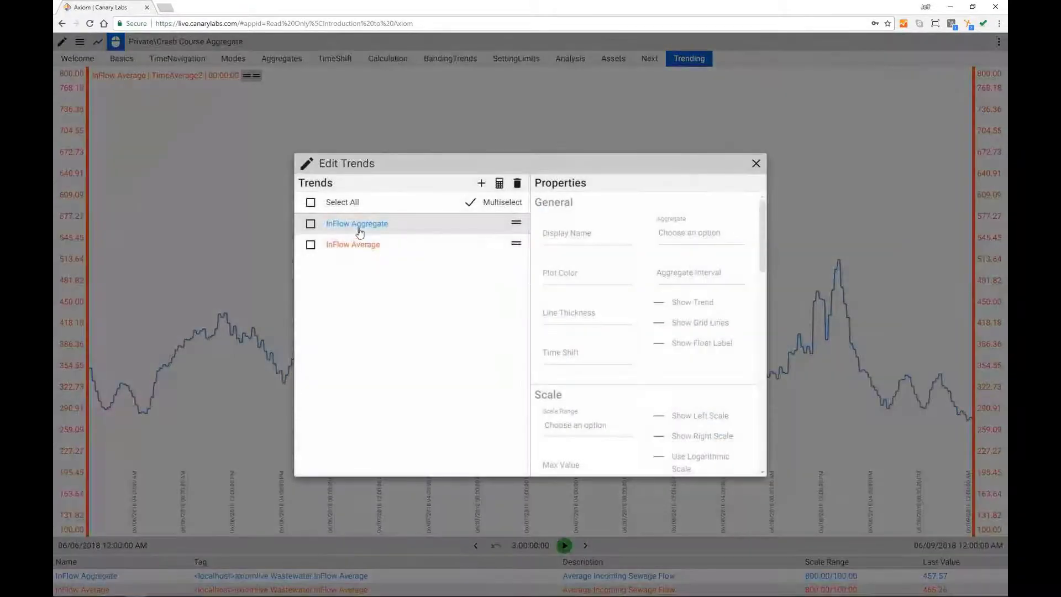
click(356, 228)
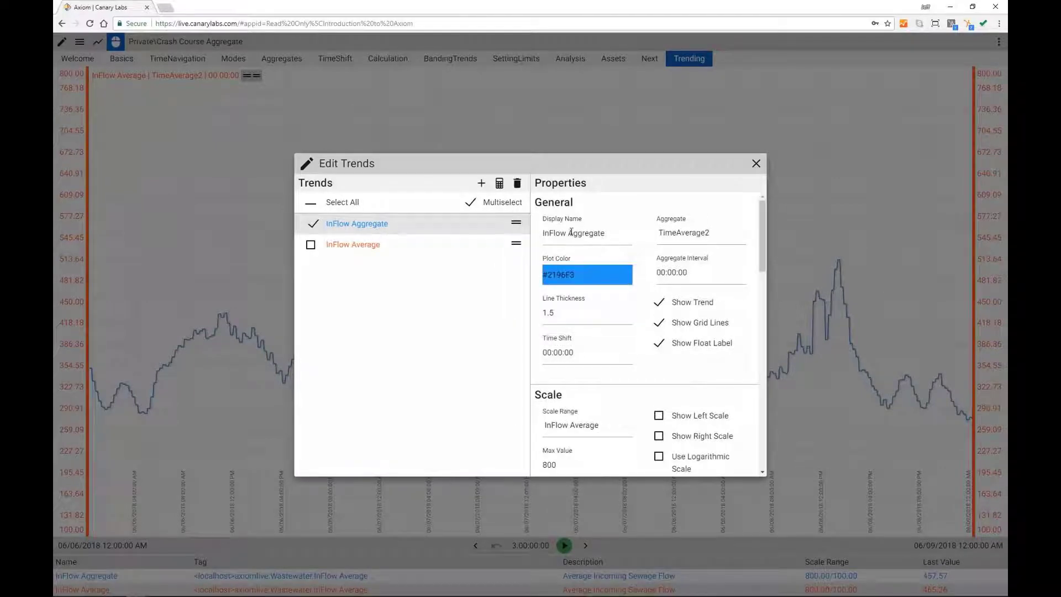
double_click(621, 237)
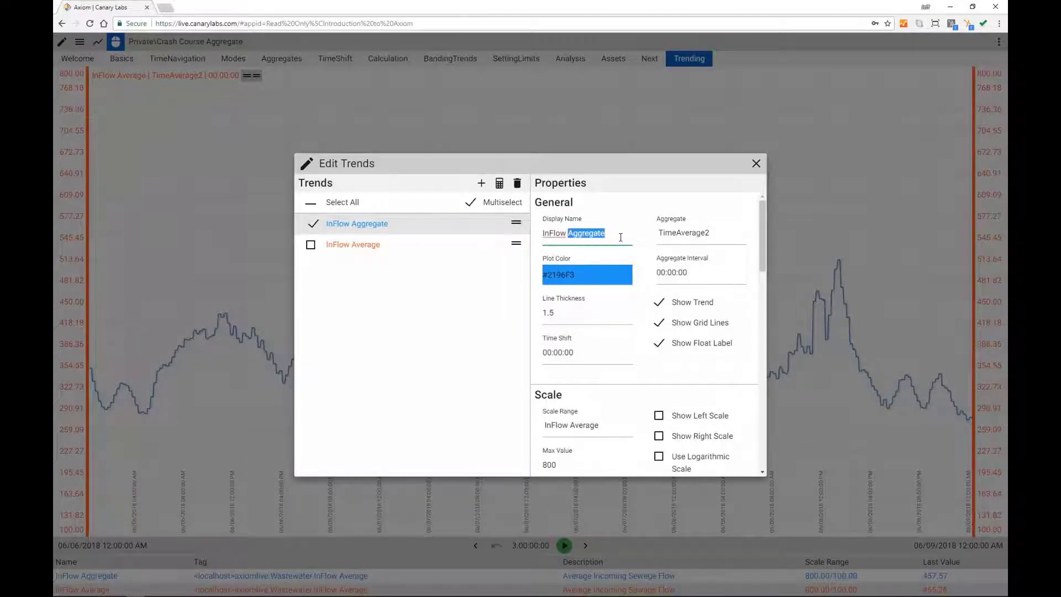
text(7 days ago)
click(579, 358)
click(494, 339)
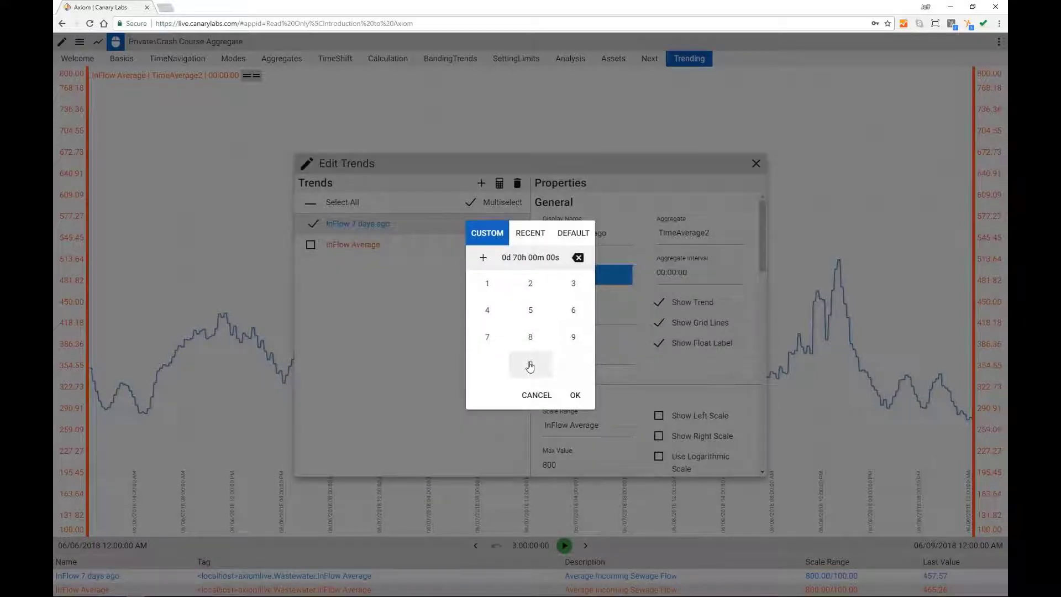
click(575, 395)
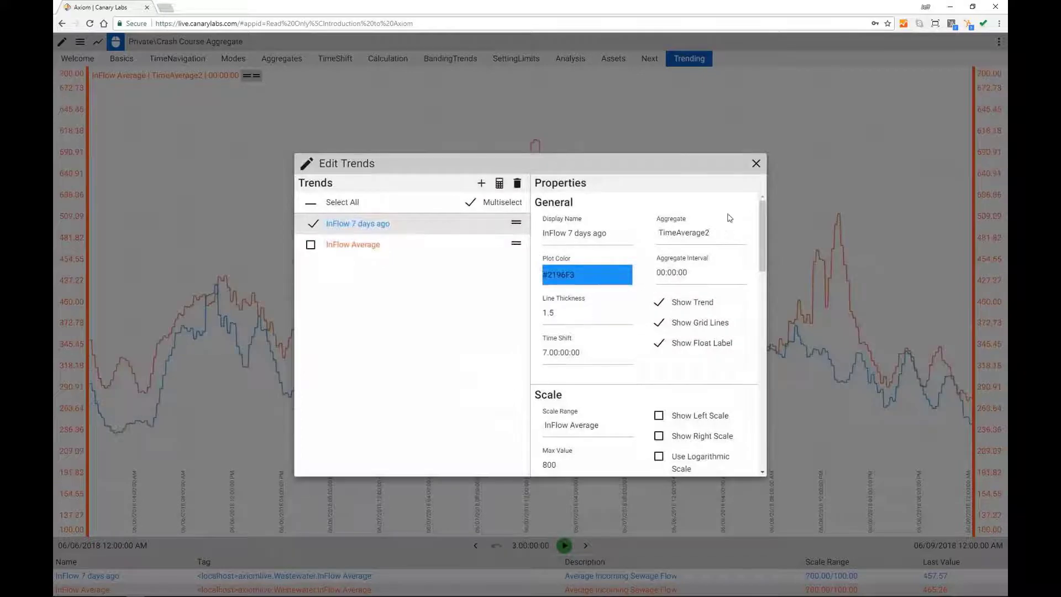
click(756, 163)
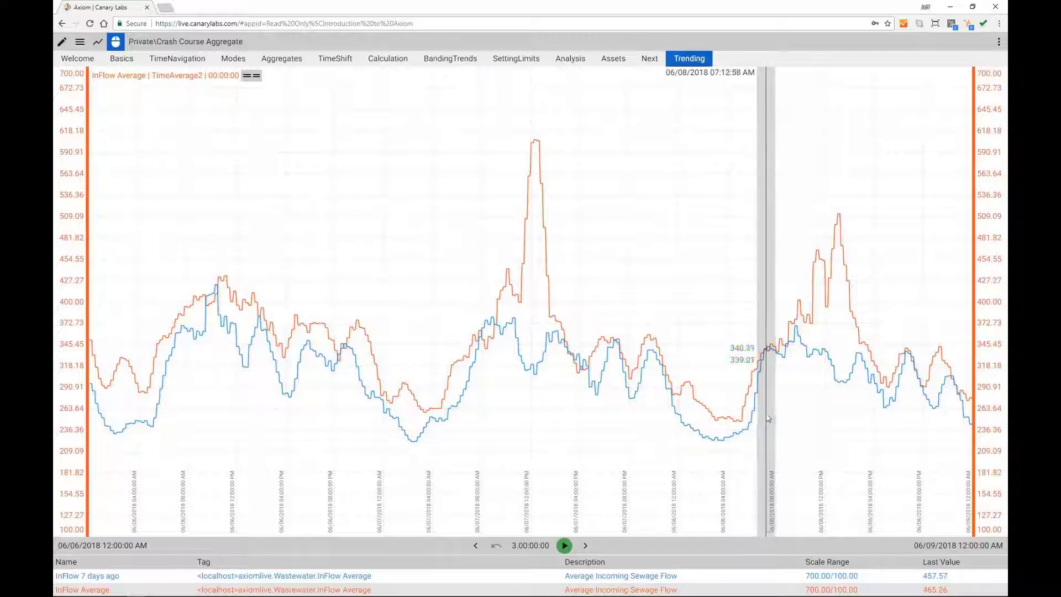
Step: Start a new calculated trend named Delta 7 Days
right_click(713, 352)
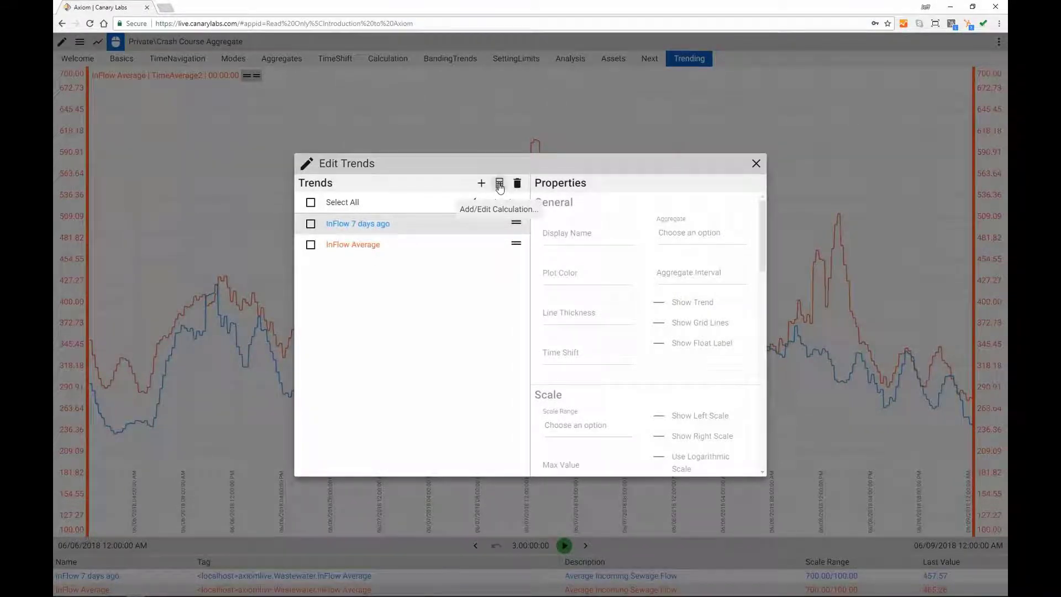
click(499, 186)
click(488, 207)
text(Delta 7 Days)
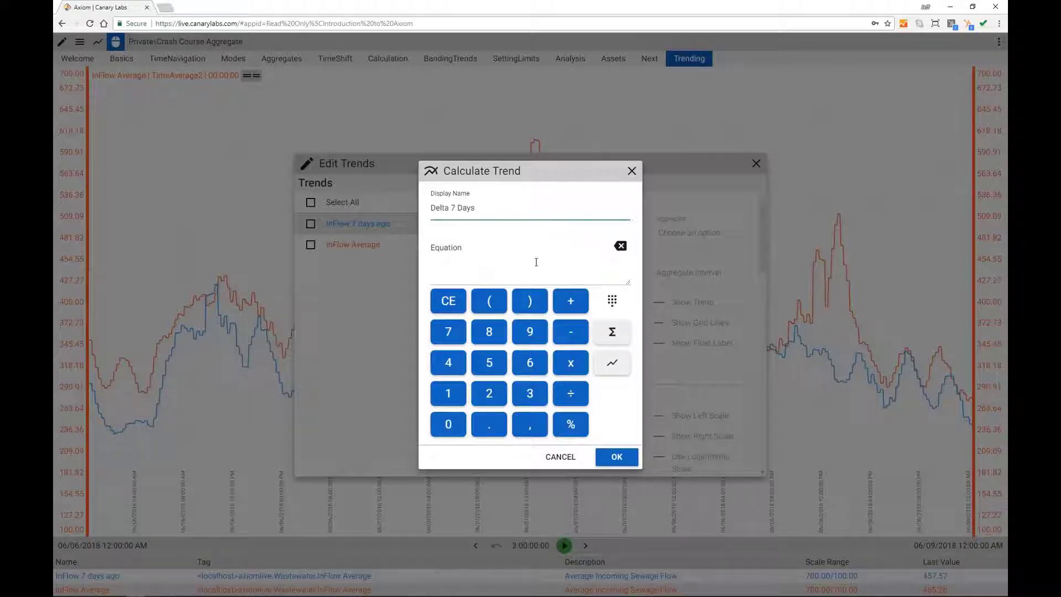
Step: Define its equation as [InFlow Average] - [InFlow 7 days ago] and create the trend
click(483, 274)
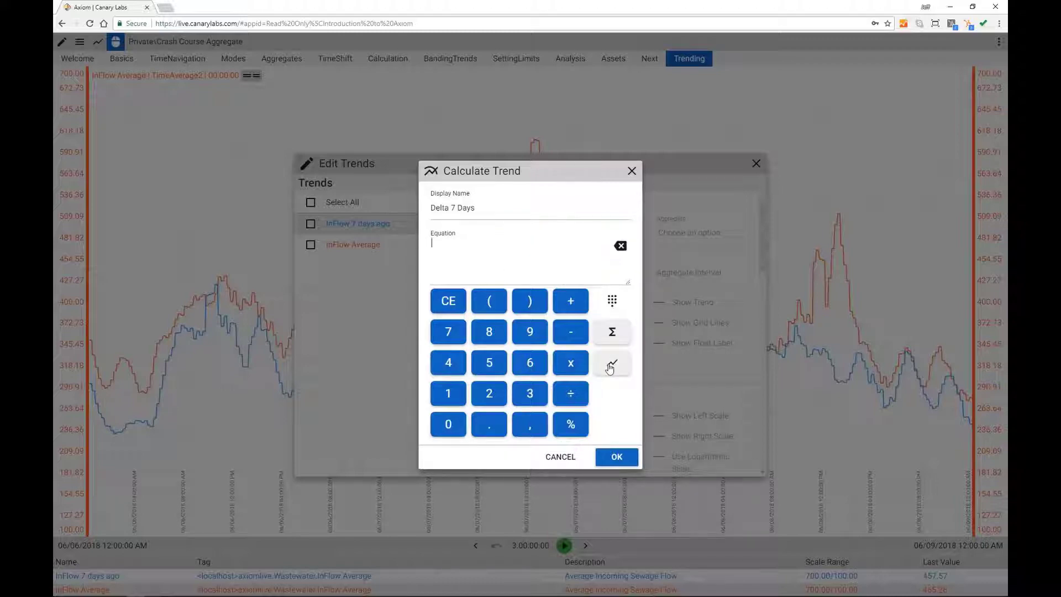
click(611, 365)
click(540, 338)
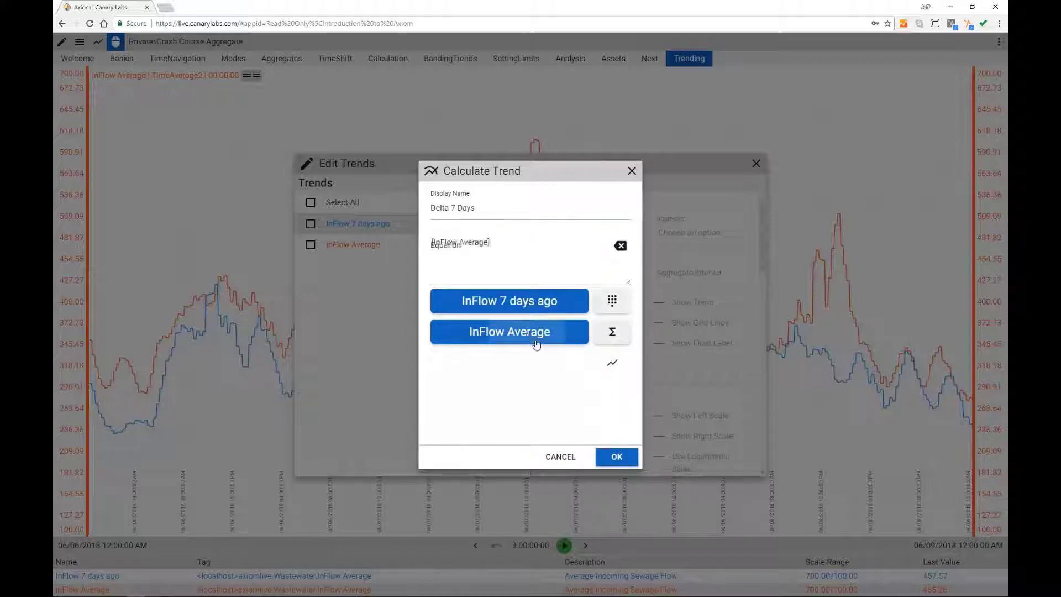
click(611, 302)
click(576, 332)
click(611, 365)
click(518, 303)
click(617, 456)
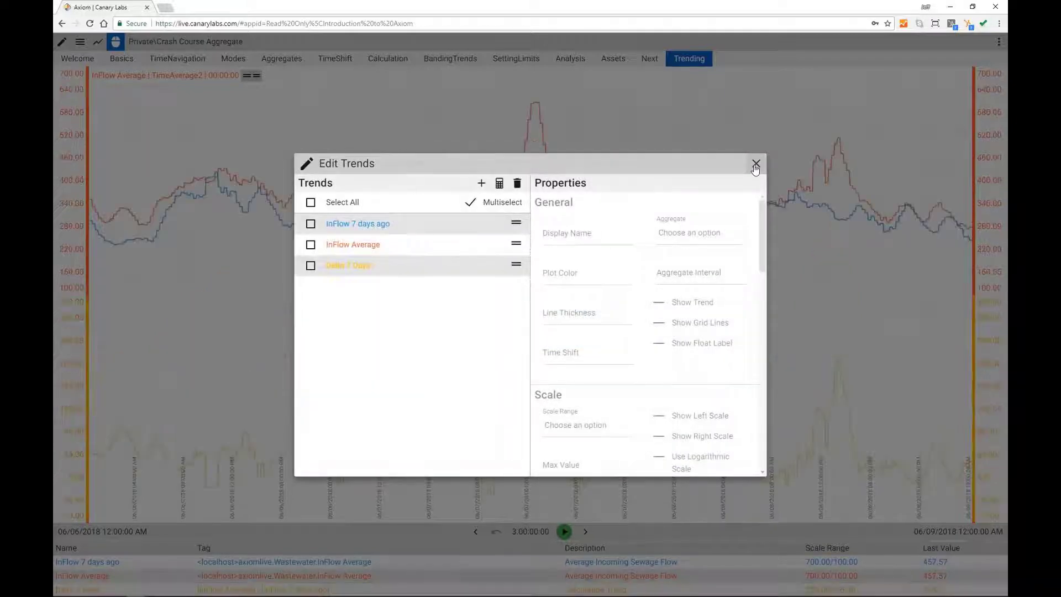
click(756, 165)
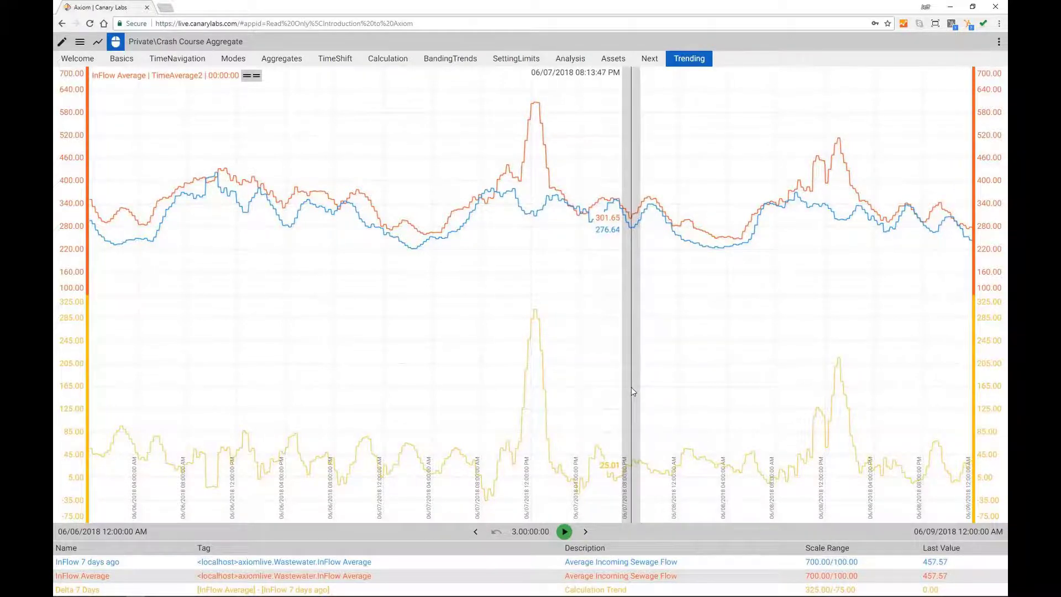
Step: Set InFlow Average's fixed high limit to 400
double_click(632, 388)
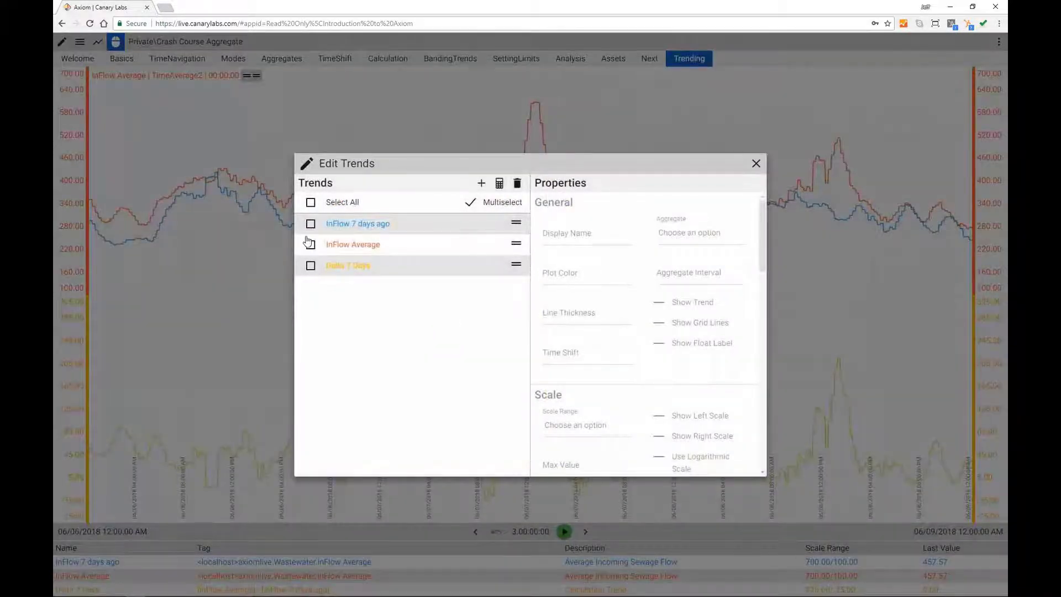
click(311, 245)
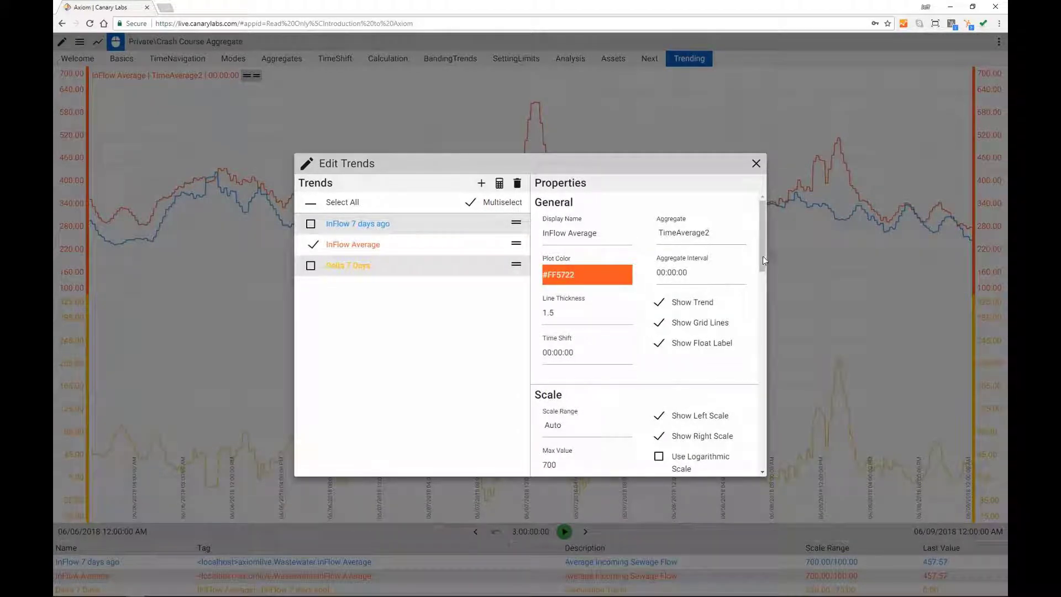
scroll(765, 253, down, 5)
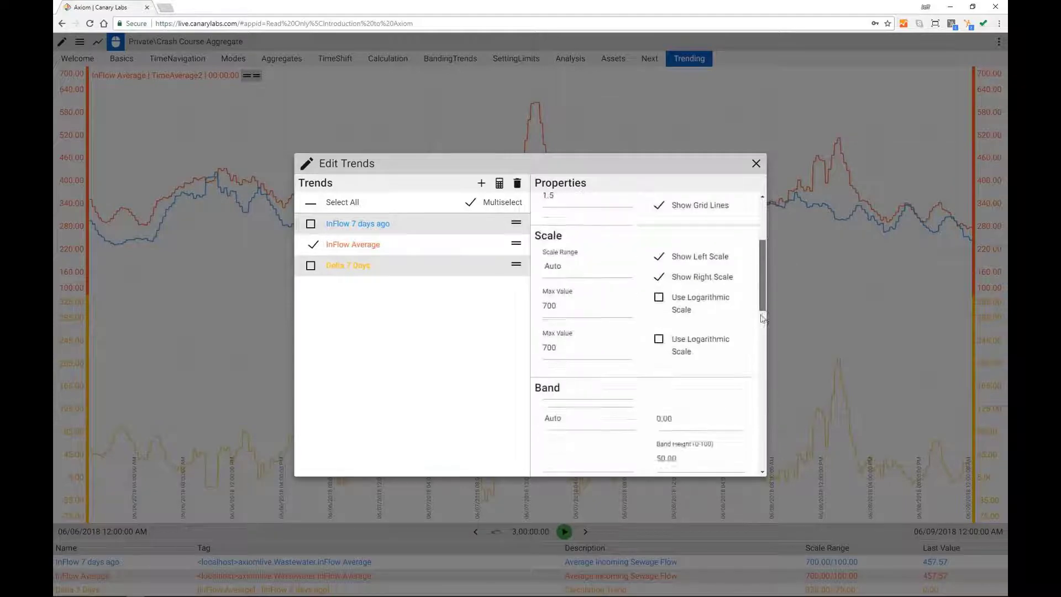
scroll(759, 337, down, 5)
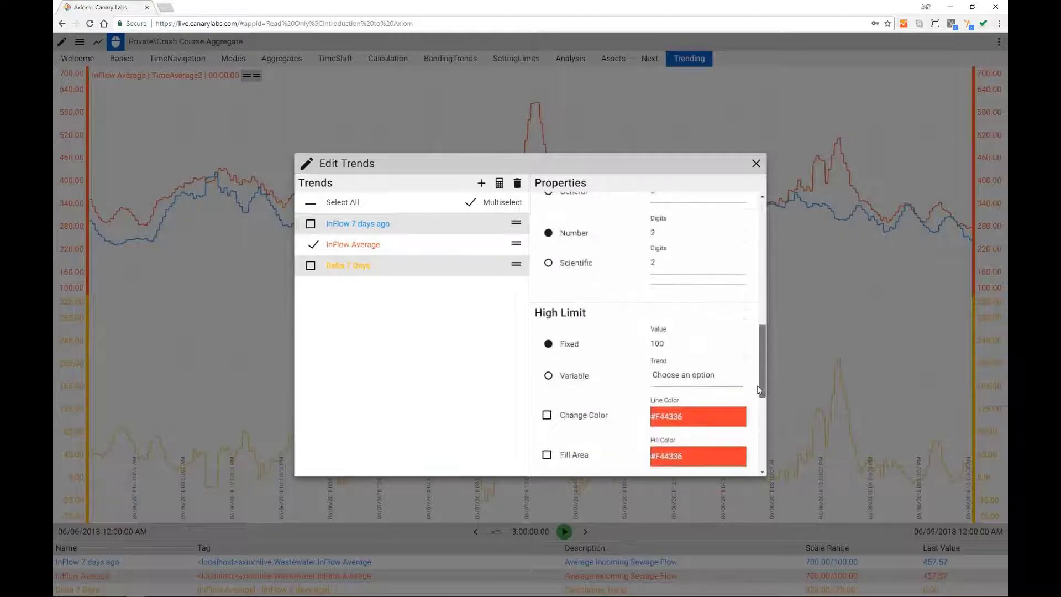
scroll(760, 398, down, 1)
double_click(670, 299)
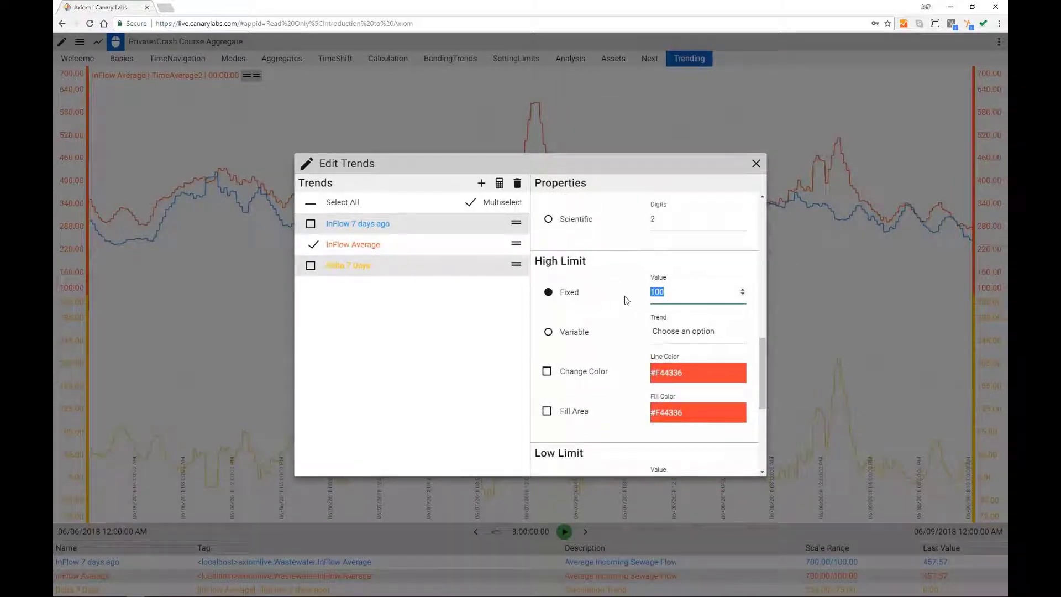
text(400)
Step: Change the colour above the high limit and fill those areas pink (#F41D66)
click(547, 371)
click(546, 411)
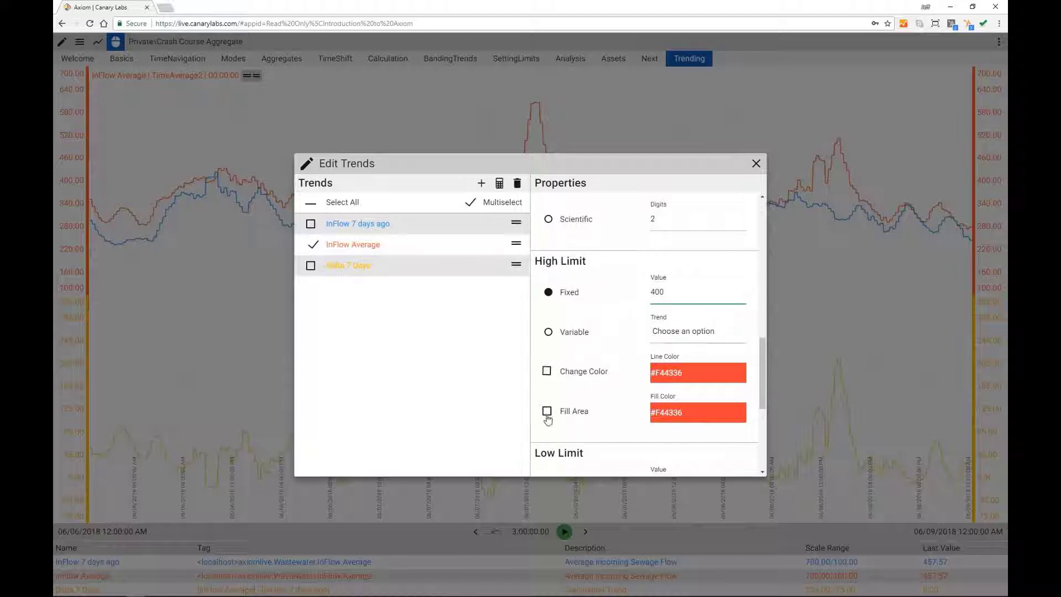
click(686, 412)
drag(737, 443, 741, 435)
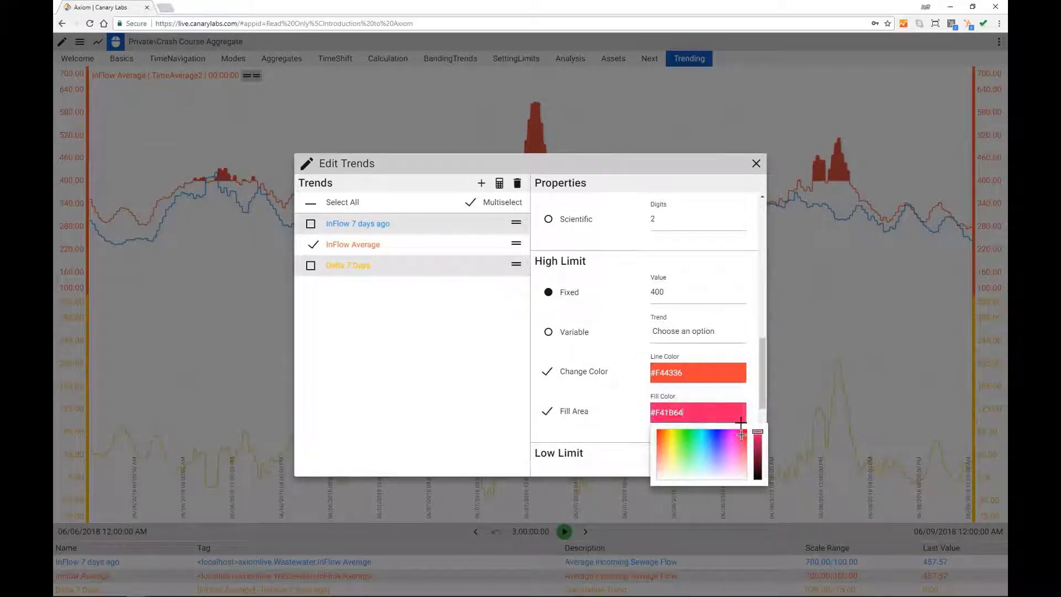
click(623, 417)
Step: Add a dashed limit line at 400, then read trend values at an earlier time
scroll(620, 390, down, 4)
click(652, 468)
scroll(590, 395, down, 1)
click(572, 434)
text(400)
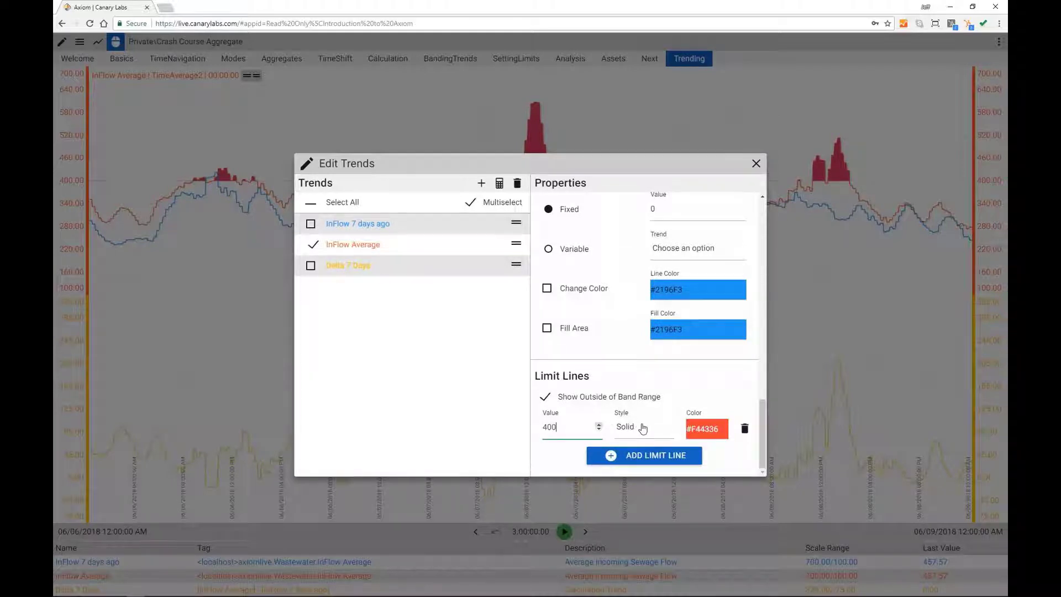
click(639, 428)
scroll(644, 433, down, 1)
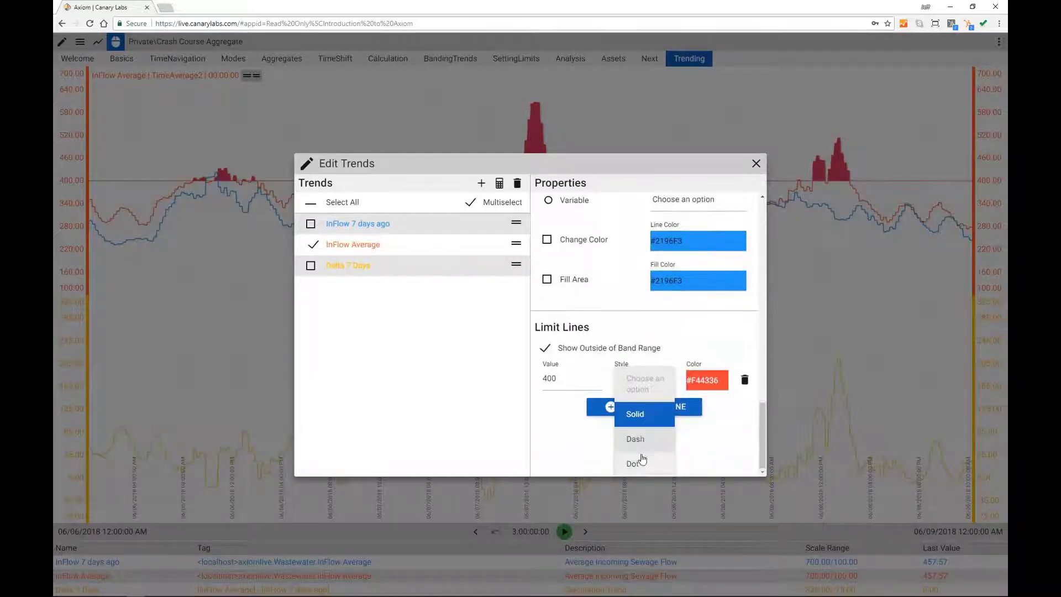
click(642, 441)
click(757, 164)
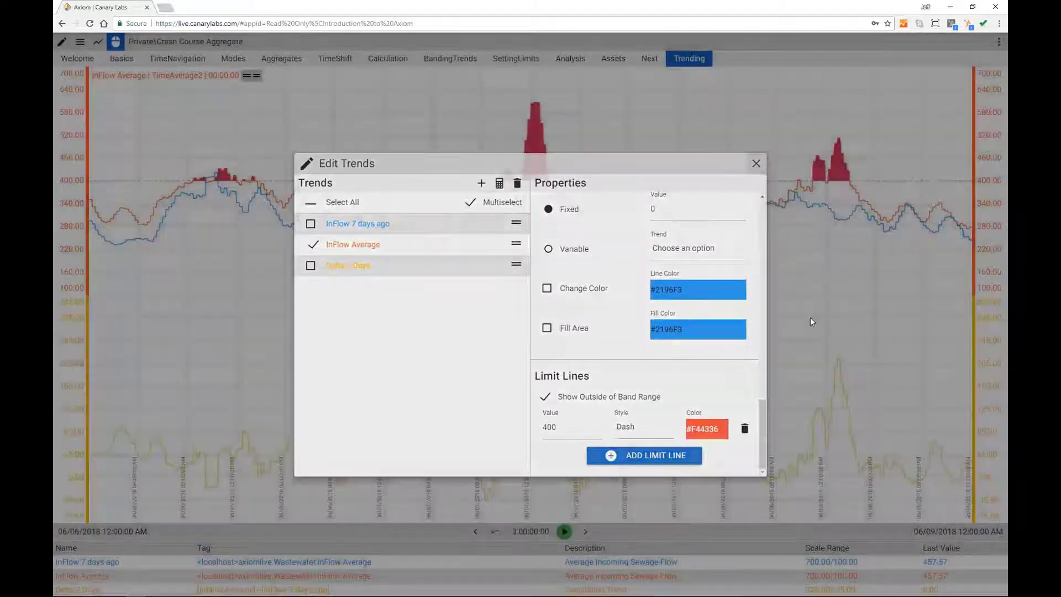
click(817, 327)
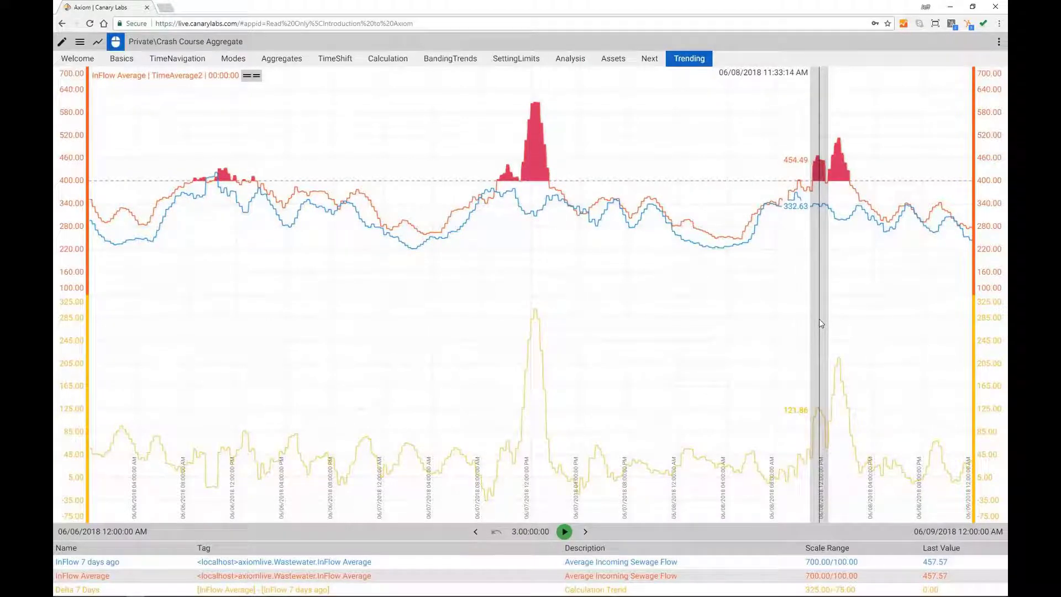
drag(821, 323, 88, 271)
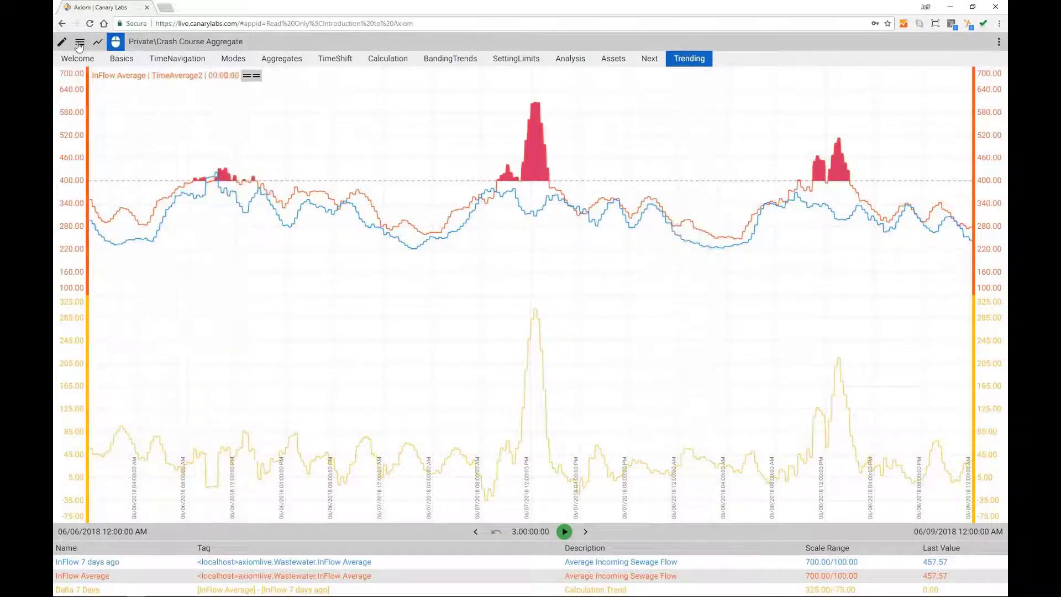
Step: Load the saved Private\Crash Course DO chart
click(80, 44)
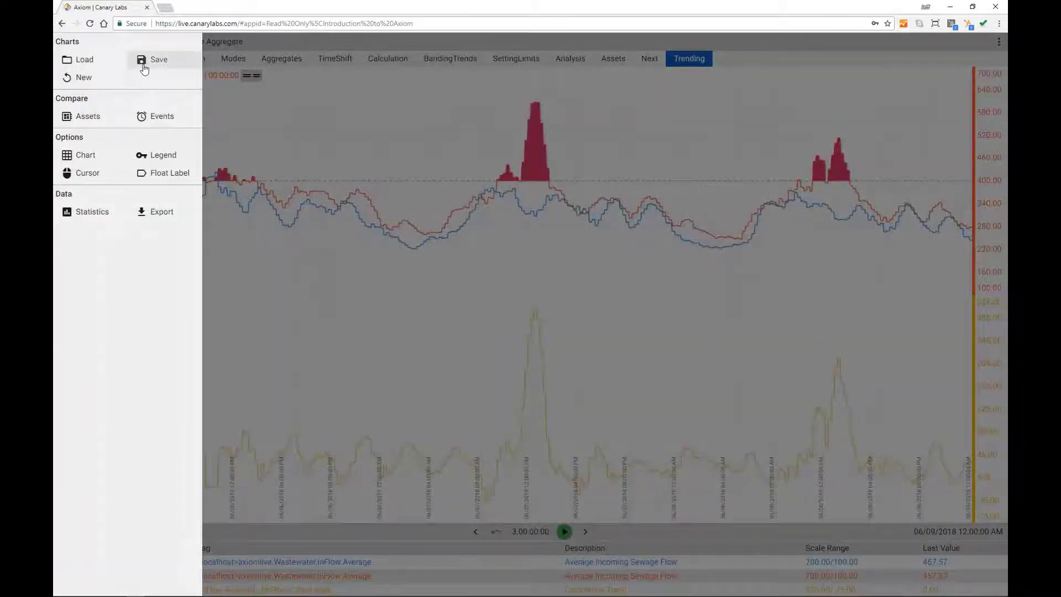
click(88, 59)
click(423, 200)
click(715, 508)
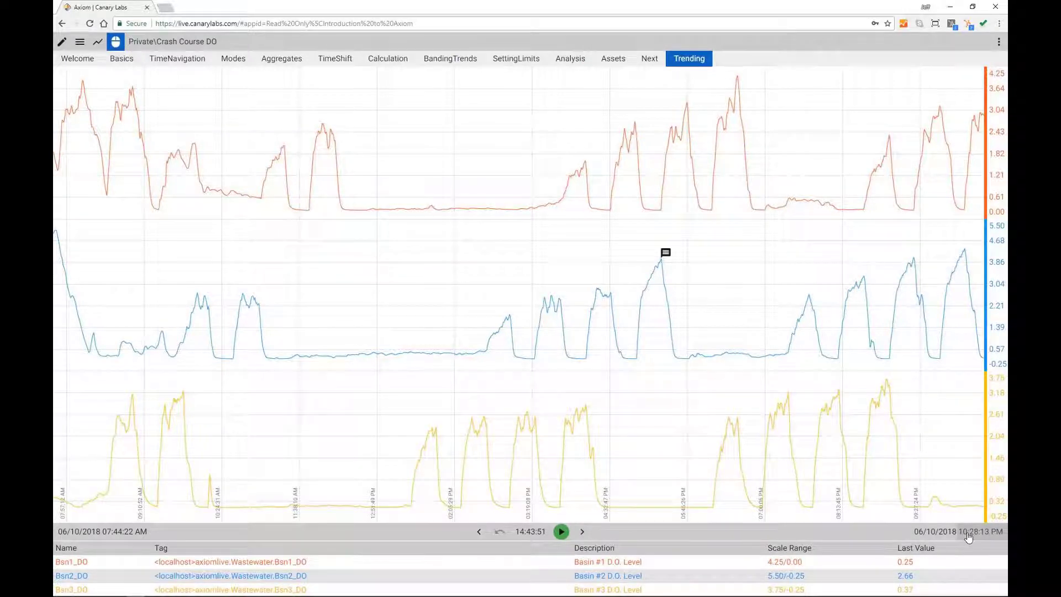
Step: Set the chart end time to 06/09/2018 12:00:00 AM
click(934, 534)
click(585, 330)
click(561, 232)
click(530, 282)
click(531, 280)
click(530, 280)
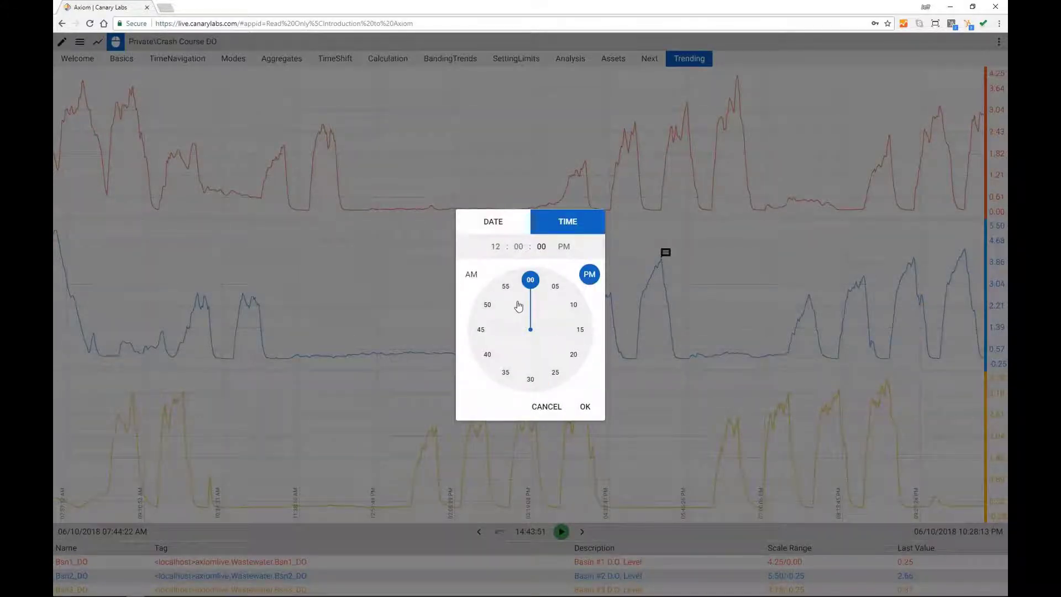
click(471, 274)
click(585, 407)
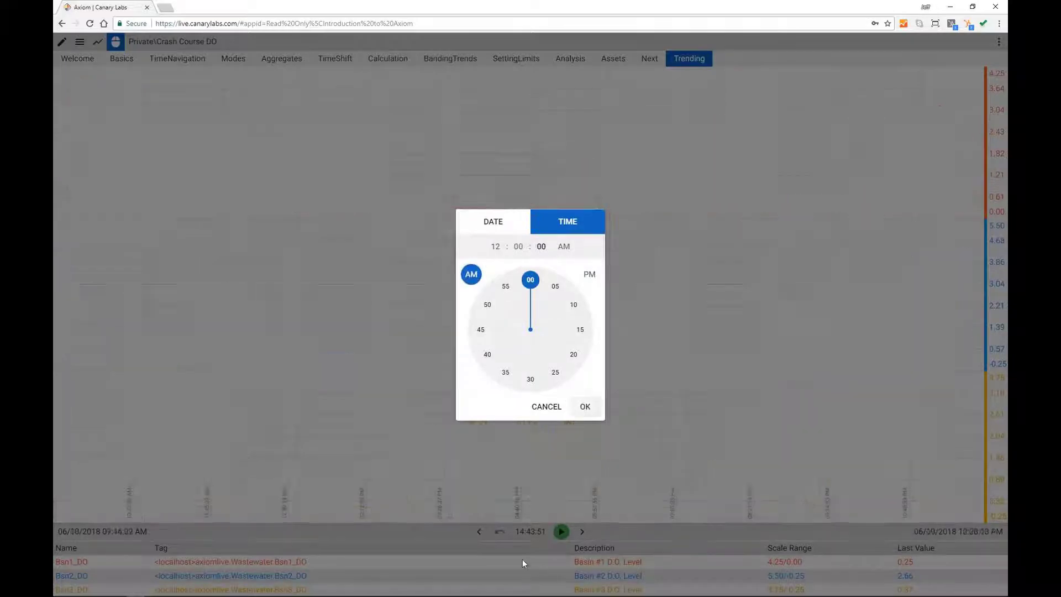
Step: Set the chart duration to 7 days
click(527, 531)
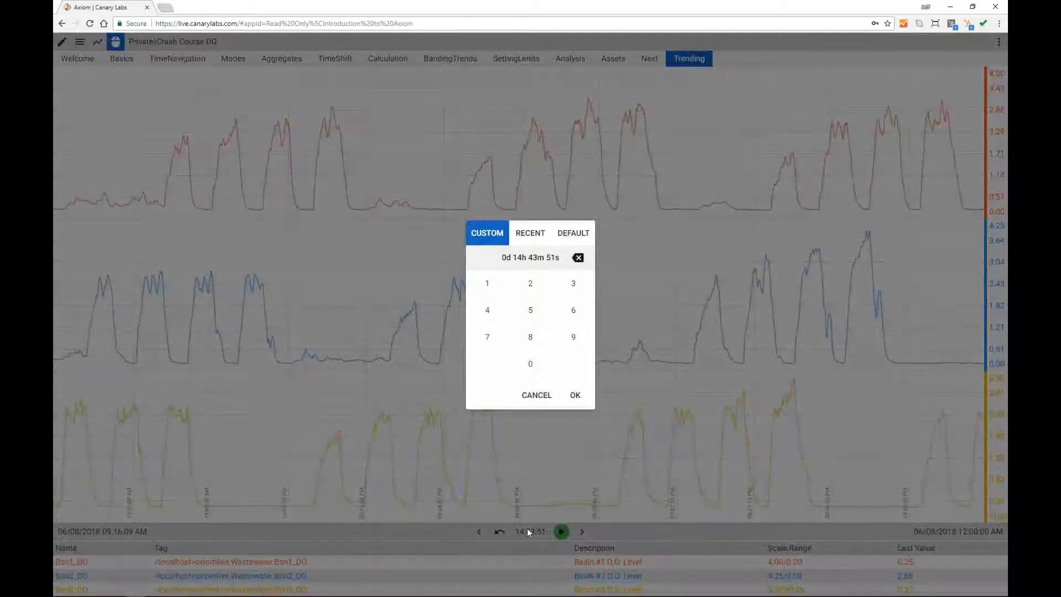
click(577, 405)
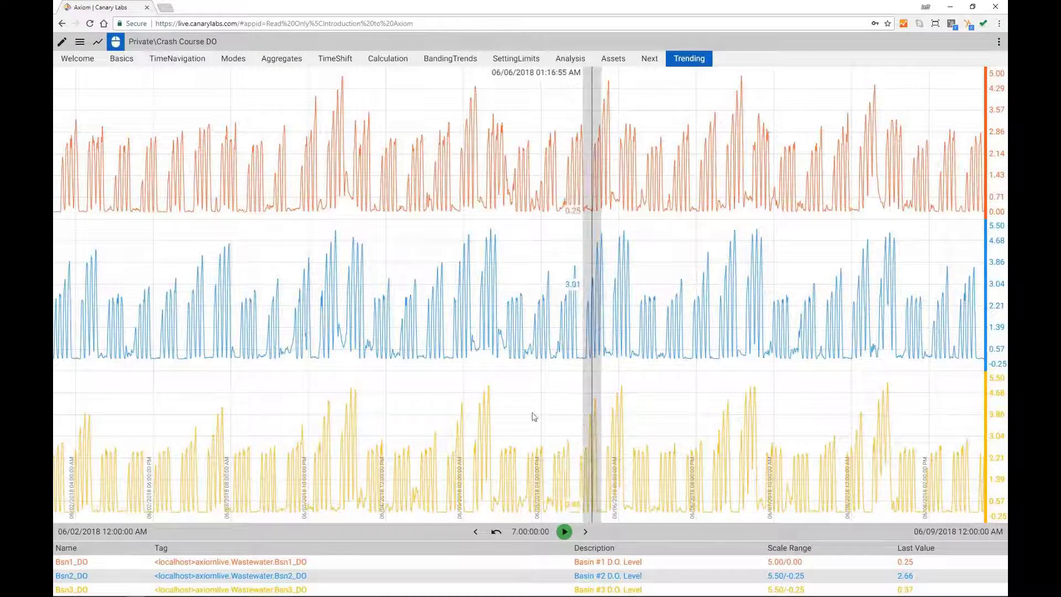
click(81, 45)
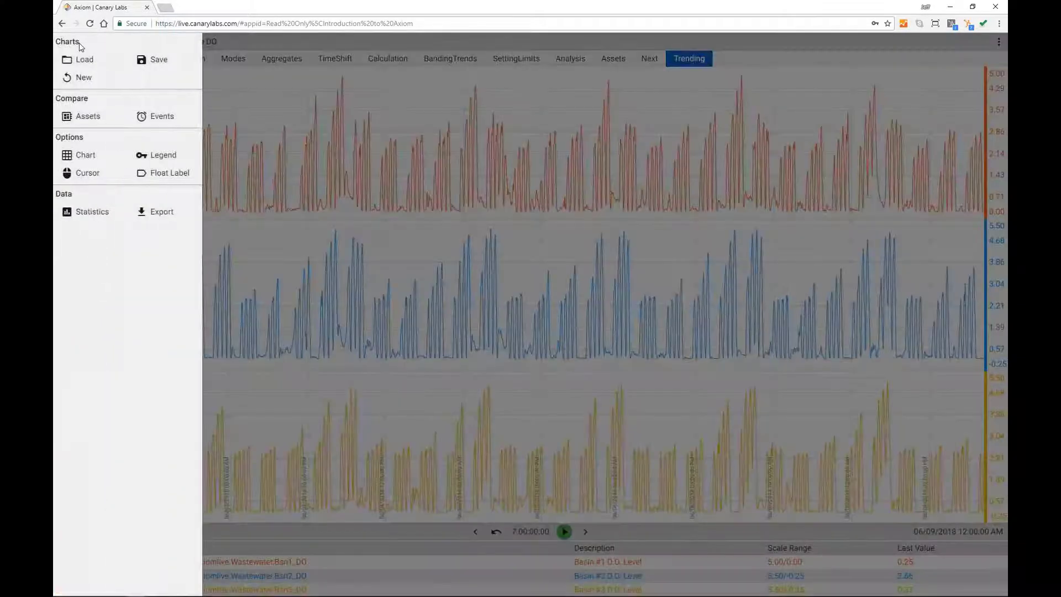
click(87, 213)
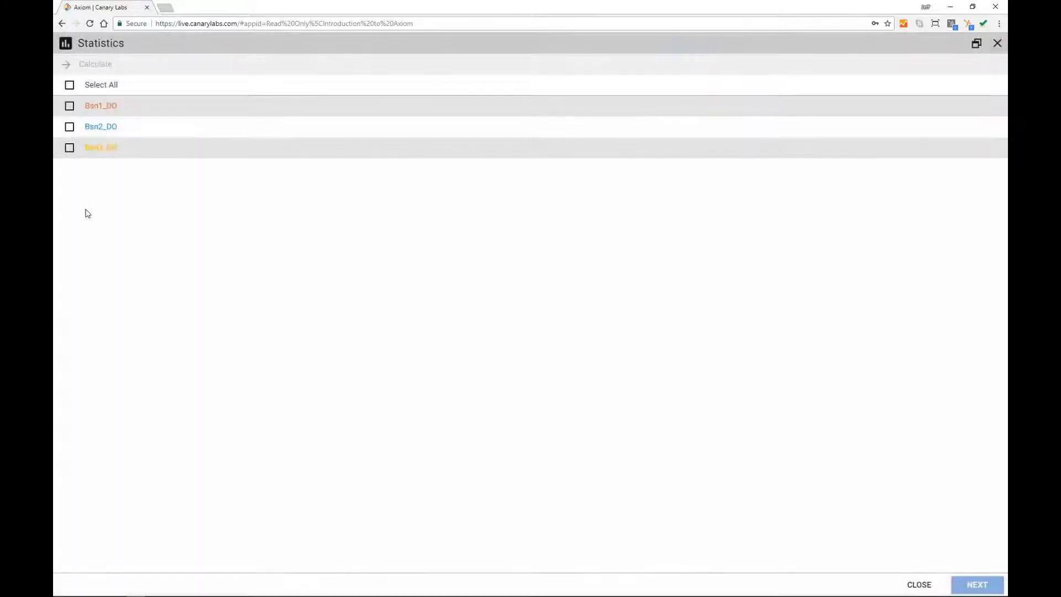
click(70, 86)
click(91, 65)
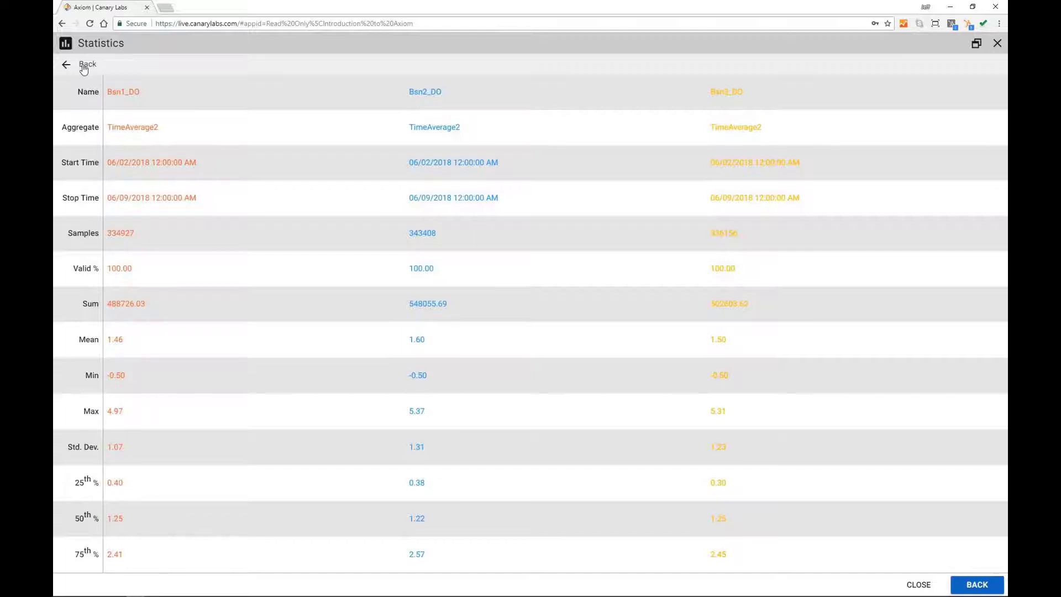
click(998, 43)
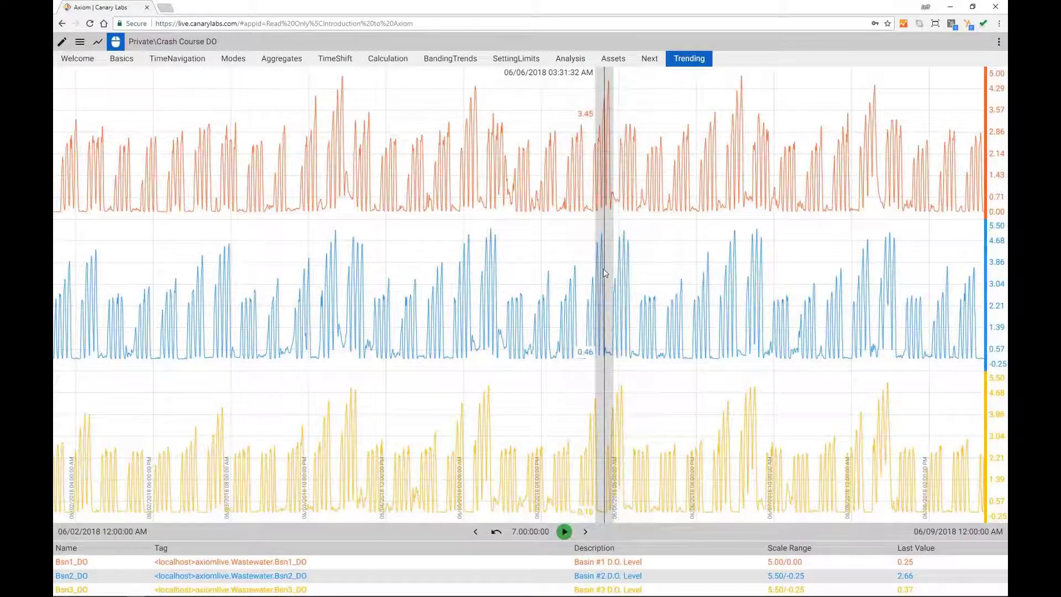
Step: Export all three Basin DO tags to Axiom Demo.csv and open the file in Excel
click(80, 45)
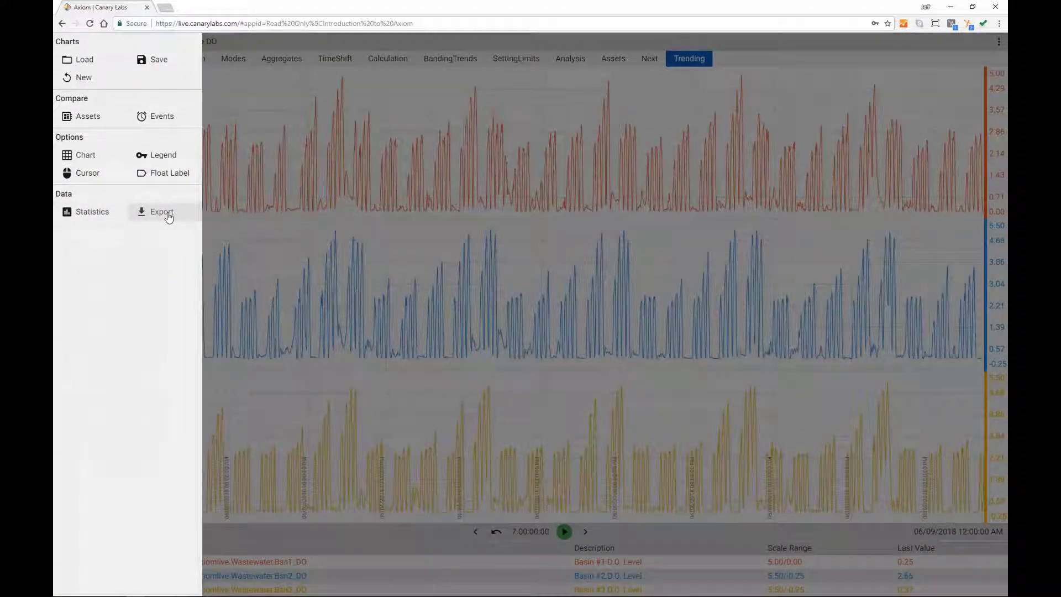
click(162, 212)
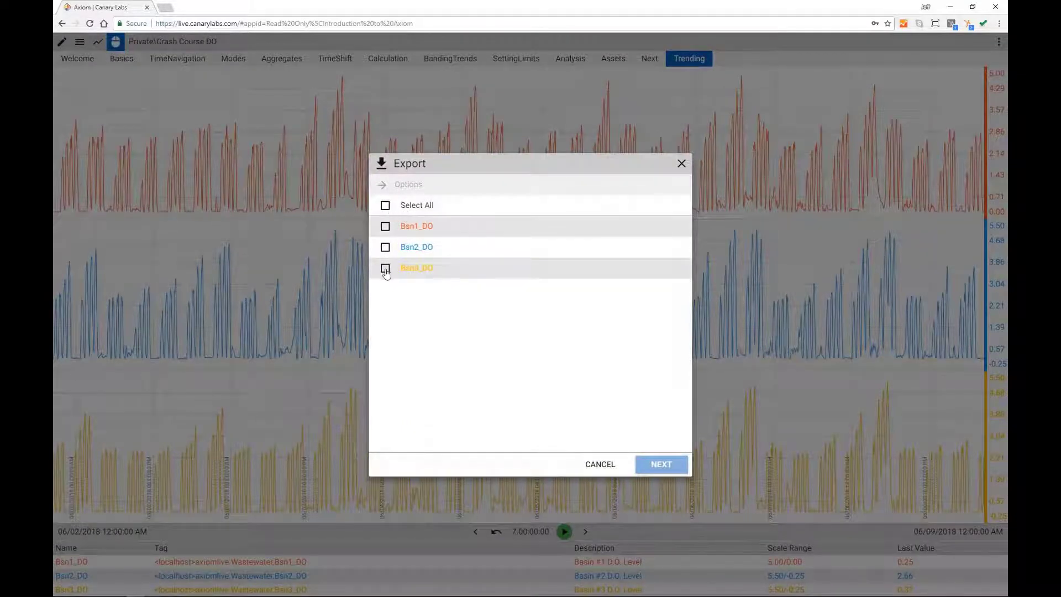
click(388, 208)
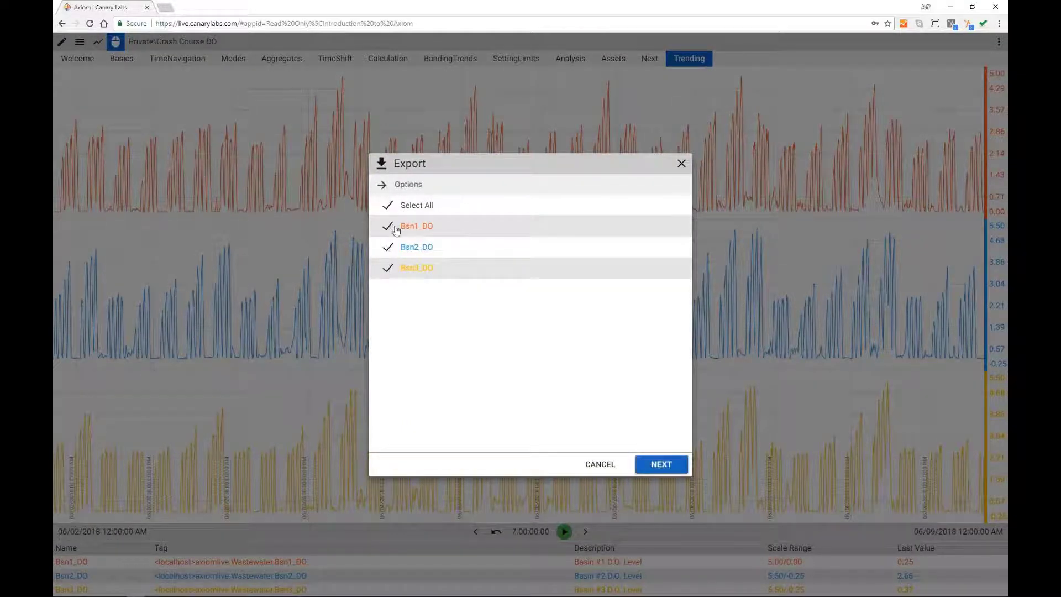
click(663, 467)
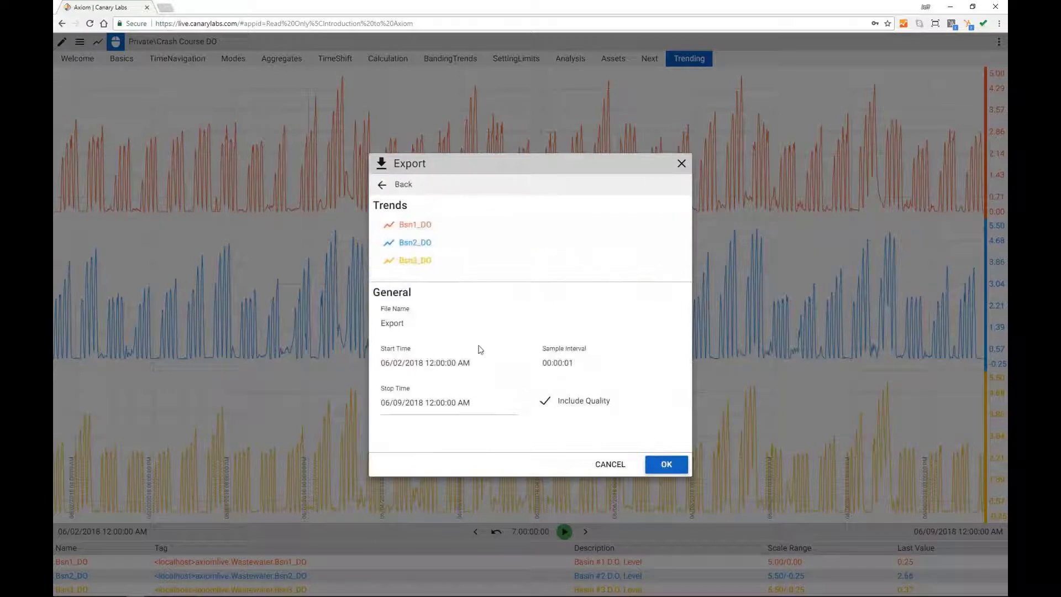
double_click(425, 326)
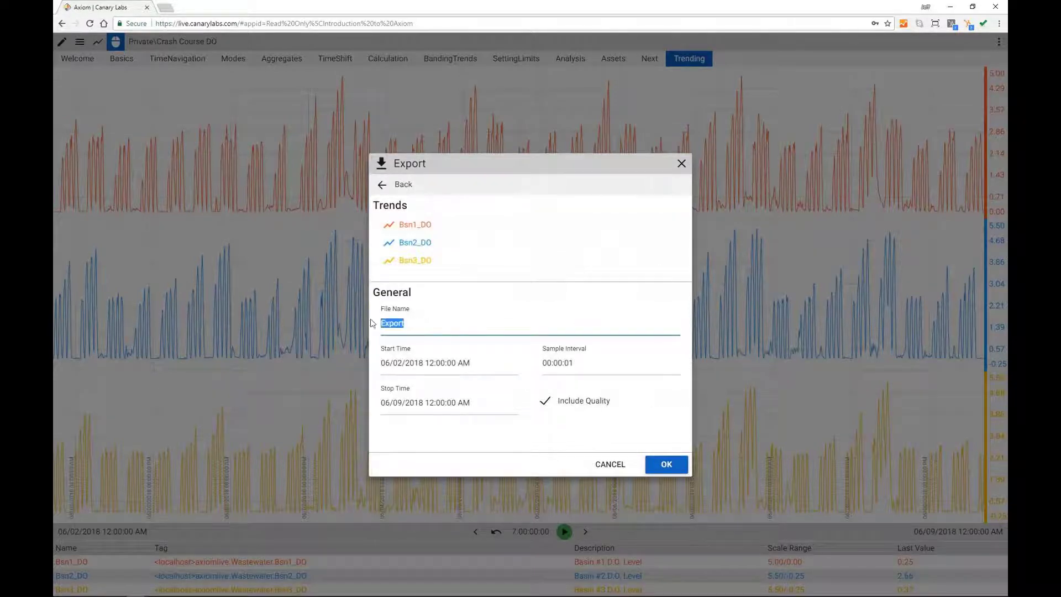
text(Axiom Demo)
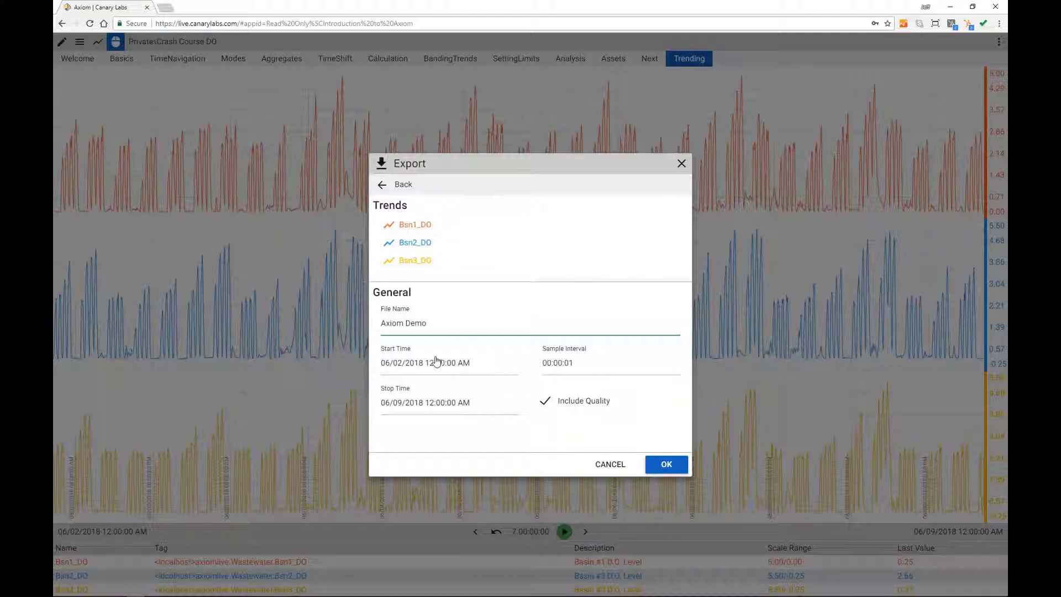
click(665, 465)
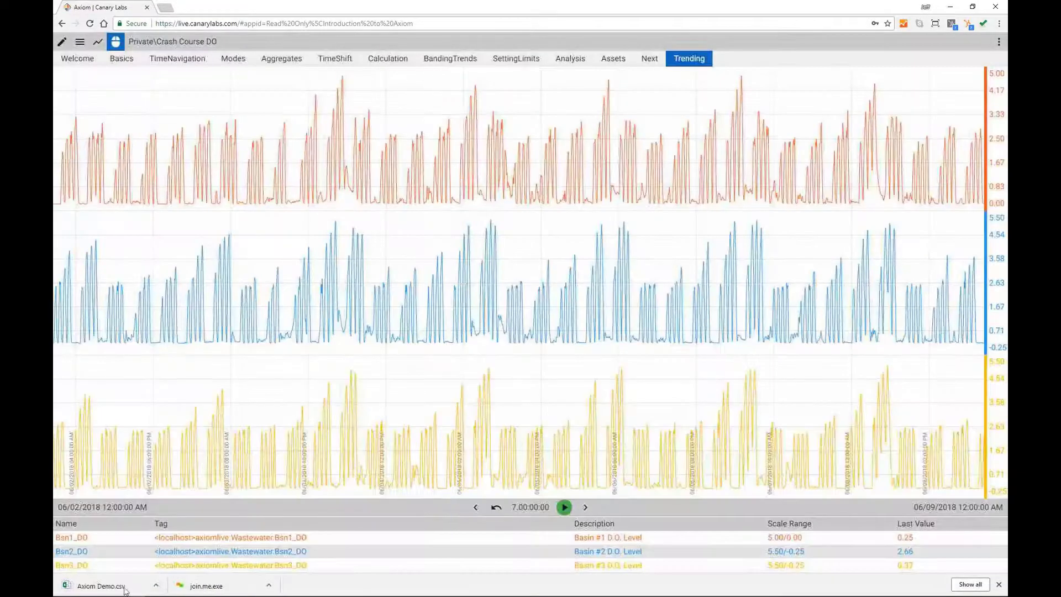
click(99, 586)
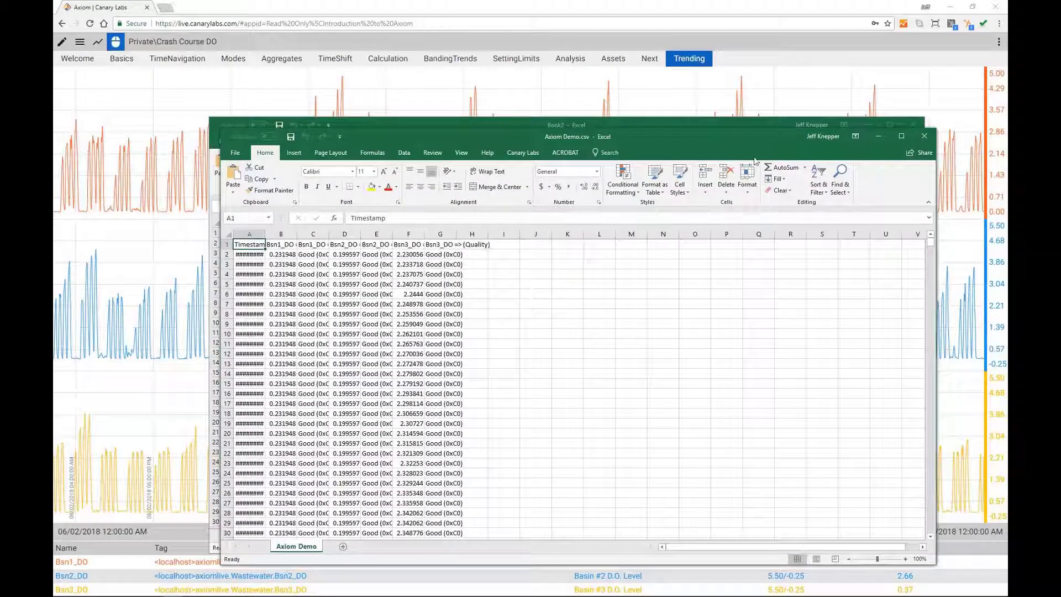
Step: Maximize the Excel window and autofit all column widths
click(901, 136)
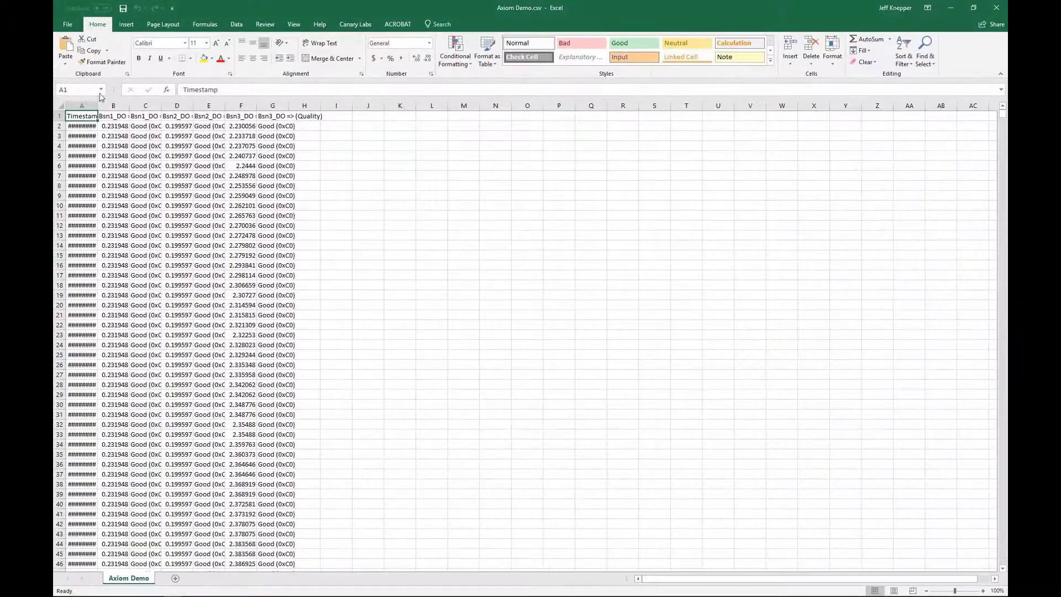
click(61, 105)
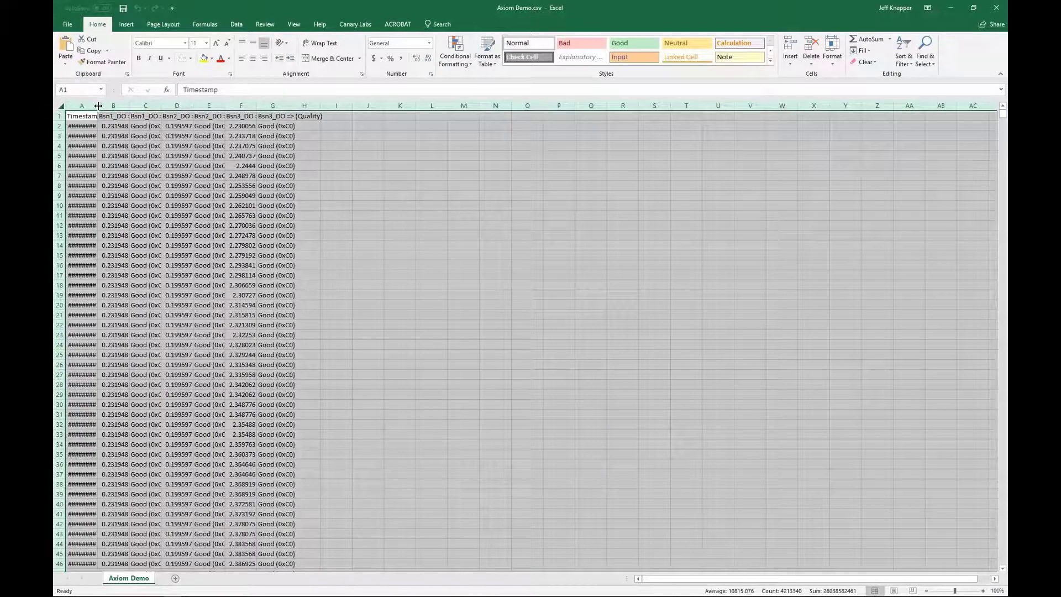
double_click(98, 105)
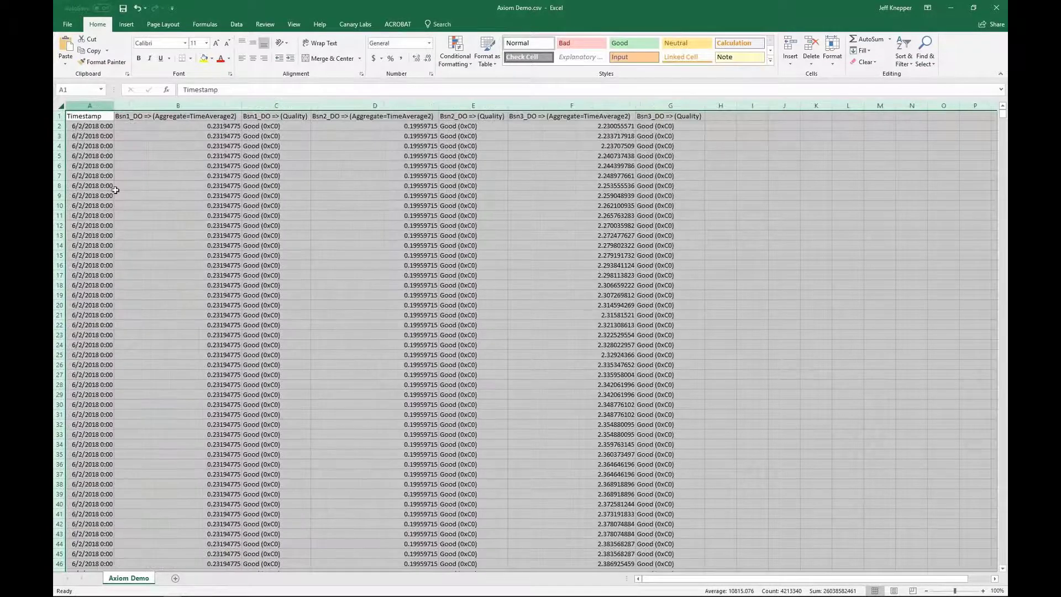
click(125, 236)
Step: Format column A with the custom m/d/yyyy h:mm:ss timestamp format
click(99, 104)
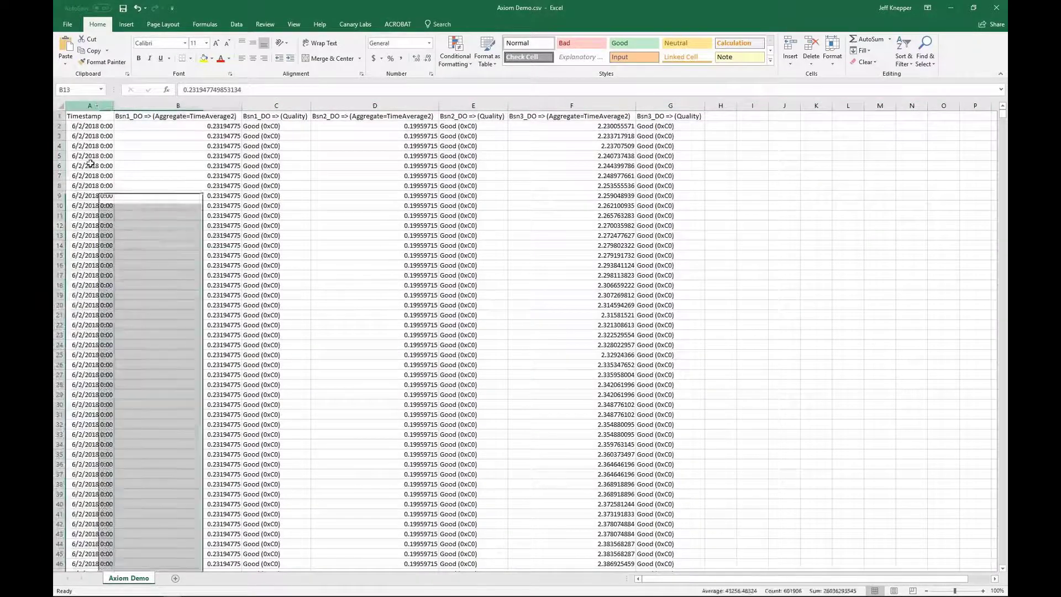
right_click(92, 229)
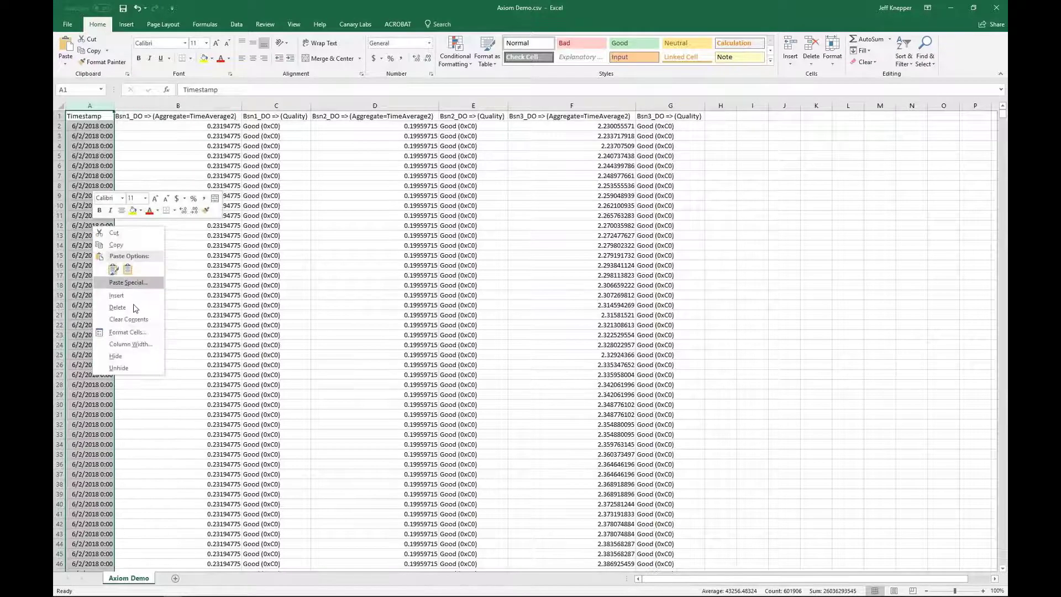
click(134, 334)
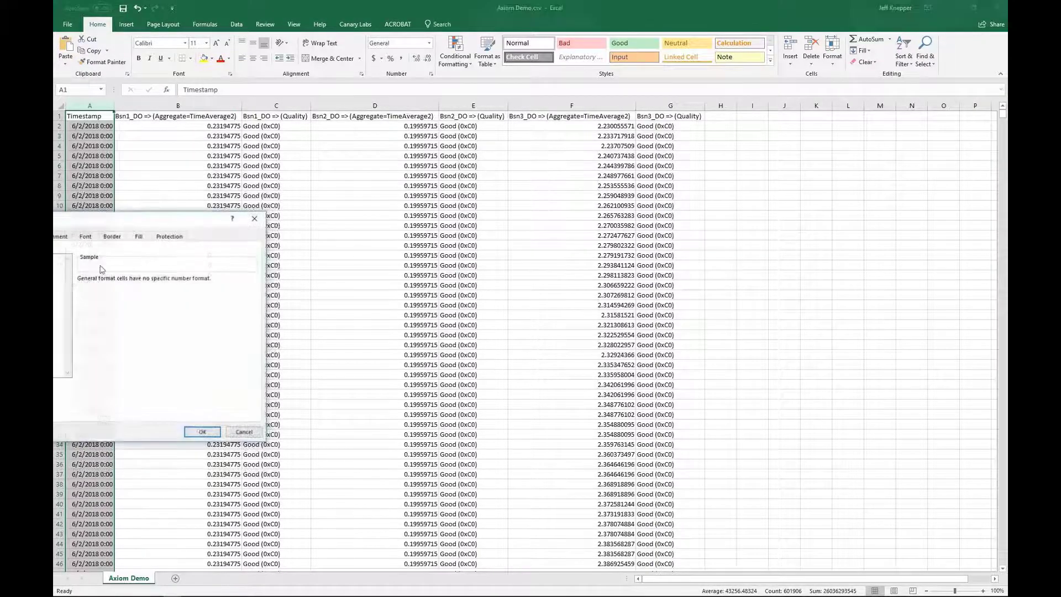
click(363, 297)
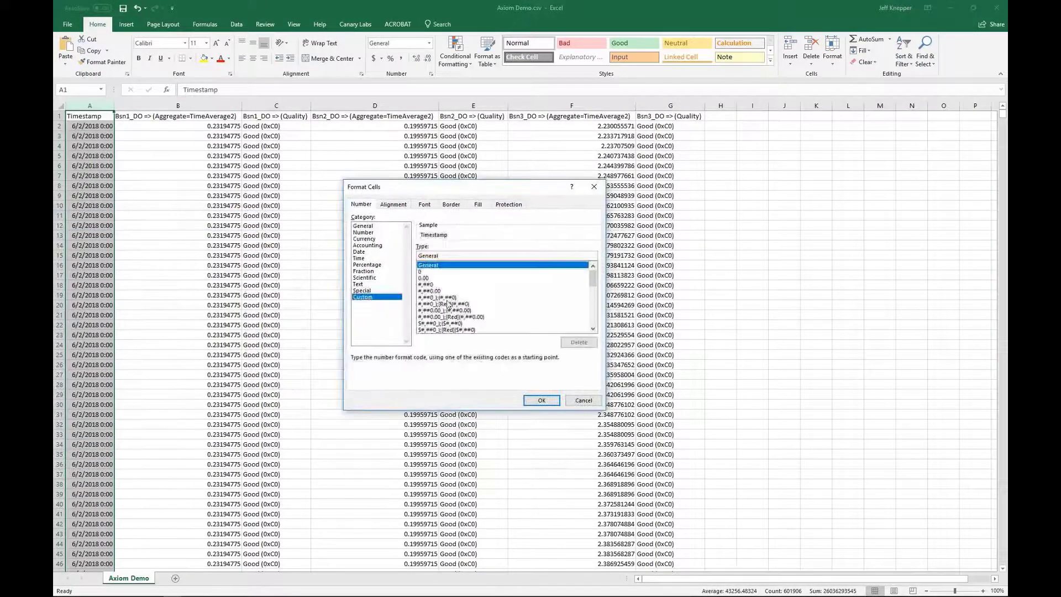
drag(592, 279, 593, 311)
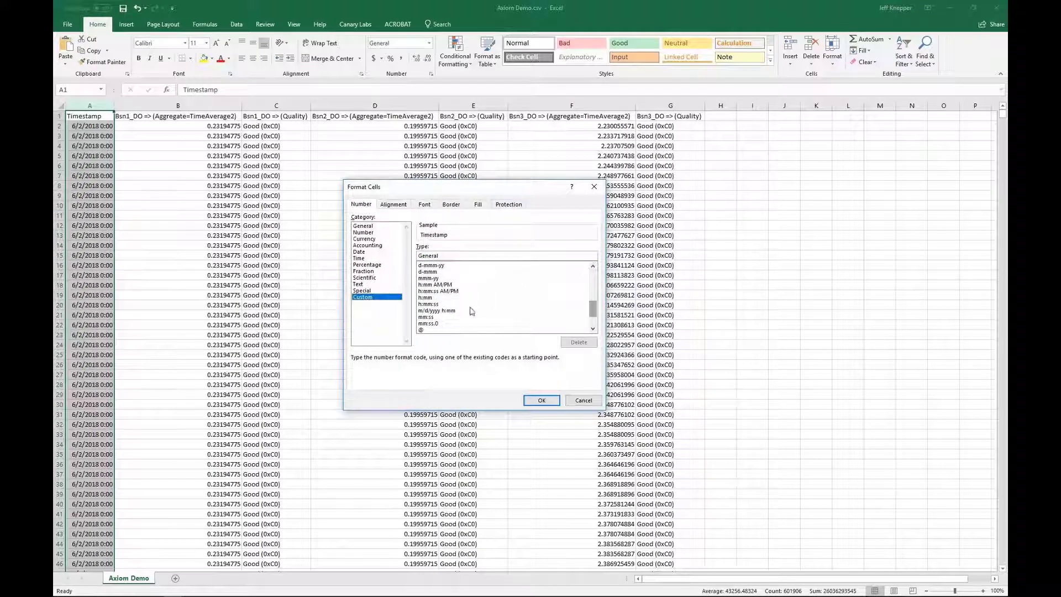
click(442, 310)
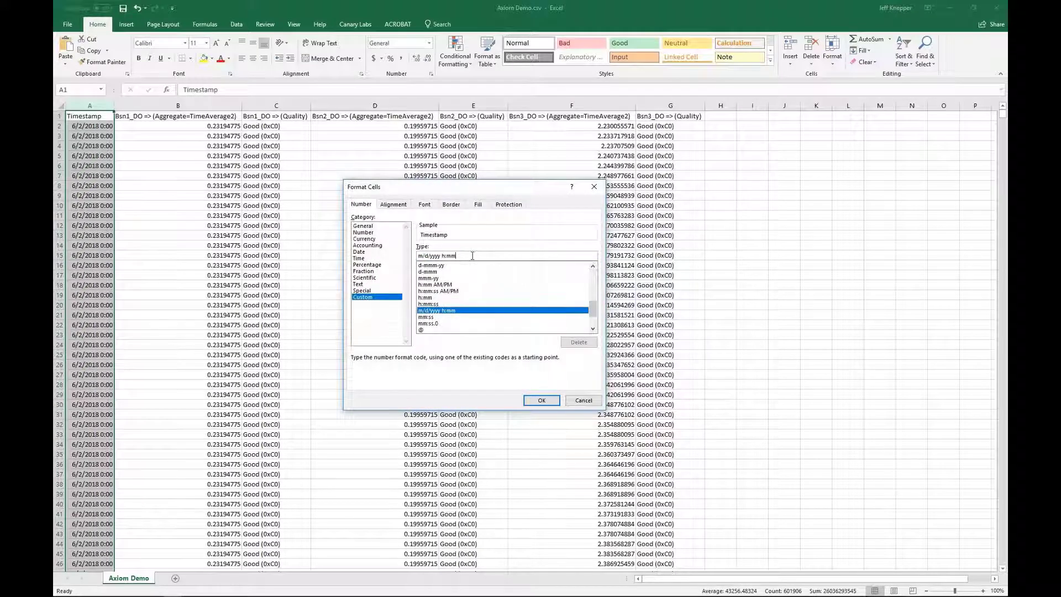
text(:ss)
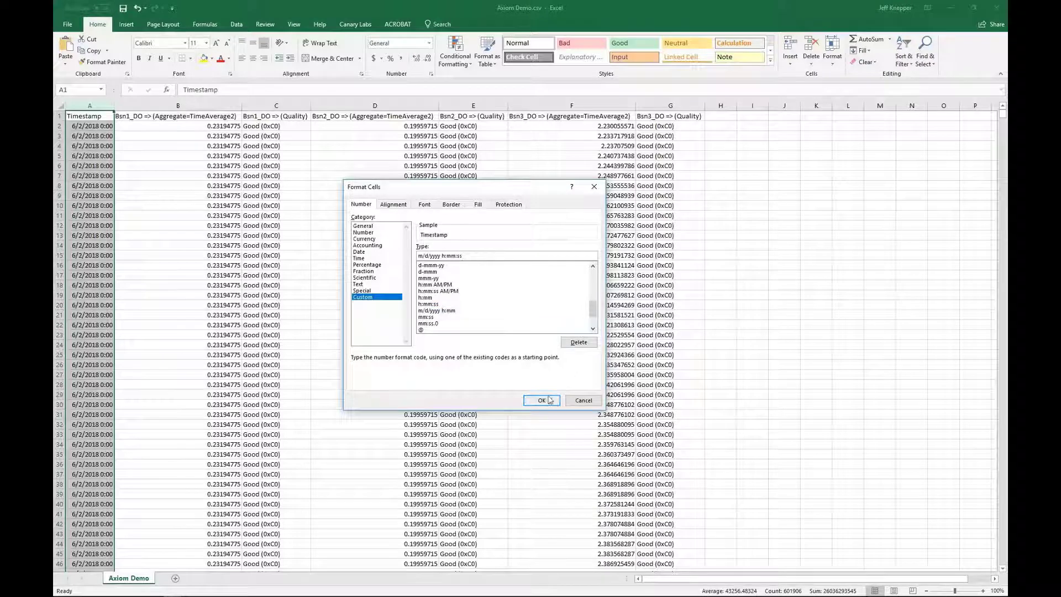
click(541, 400)
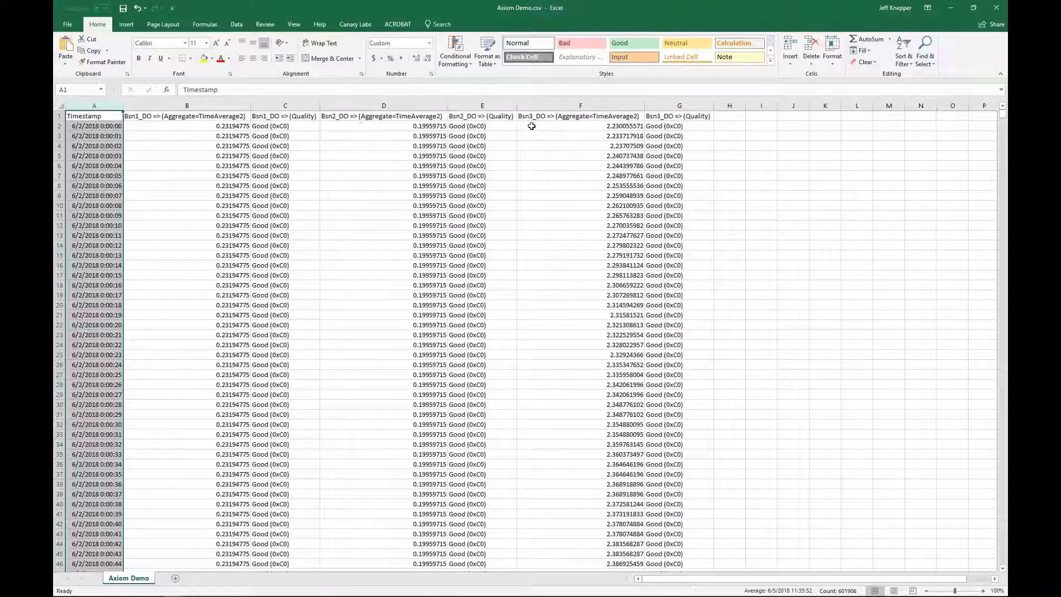
Step: Select column C and scroll down to the last row of data
click(269, 105)
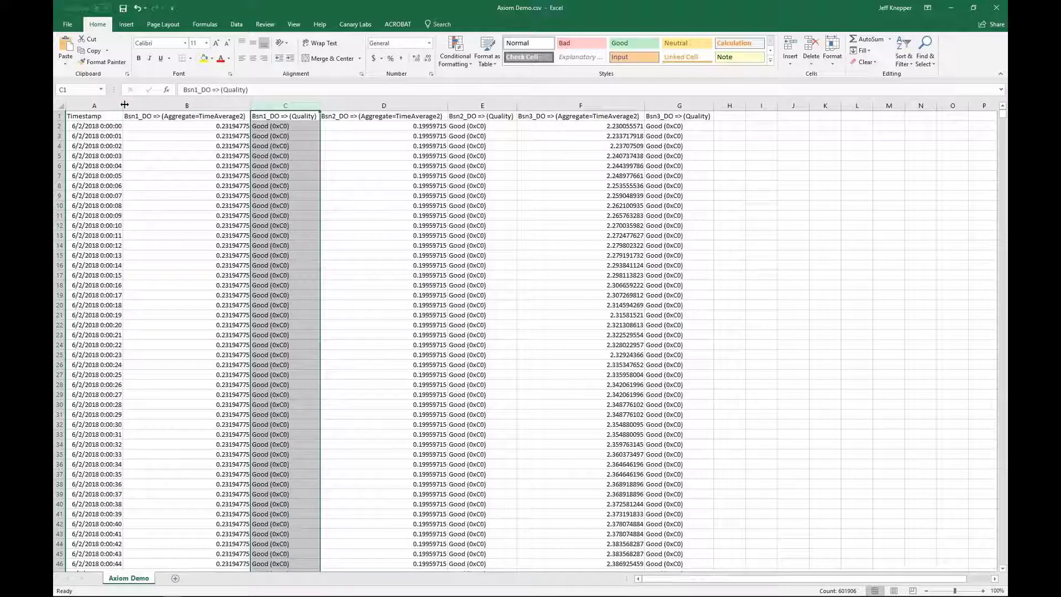
drag(1001, 118, 997, 475)
drag(996, 535, 1002, 566)
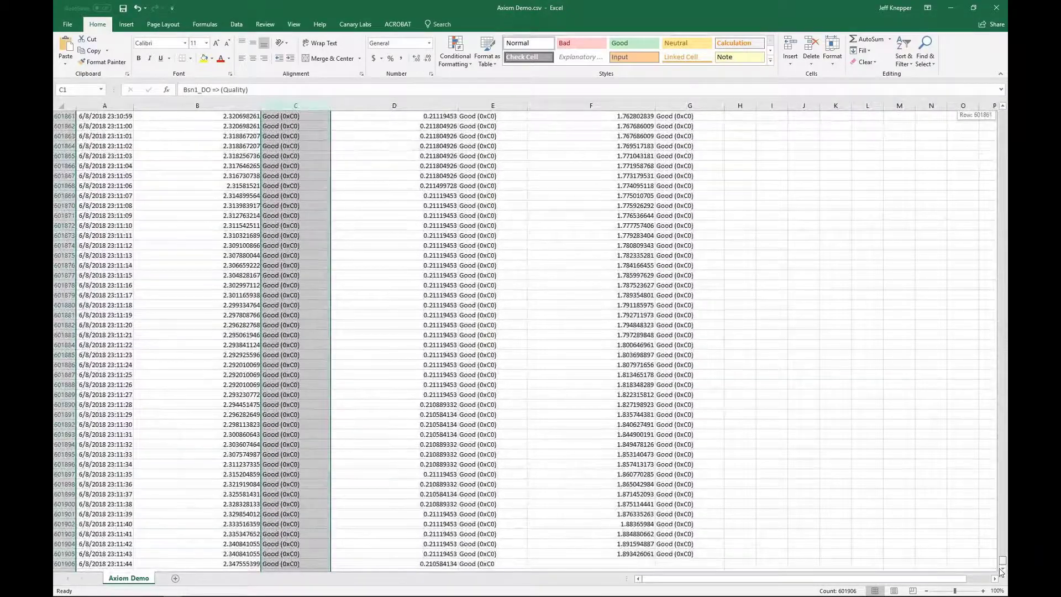
drag(1001, 572, 1001, 572)
Step: Close Axiom Demo.csv without saving, then close the empty Book2 workbook
click(997, 7)
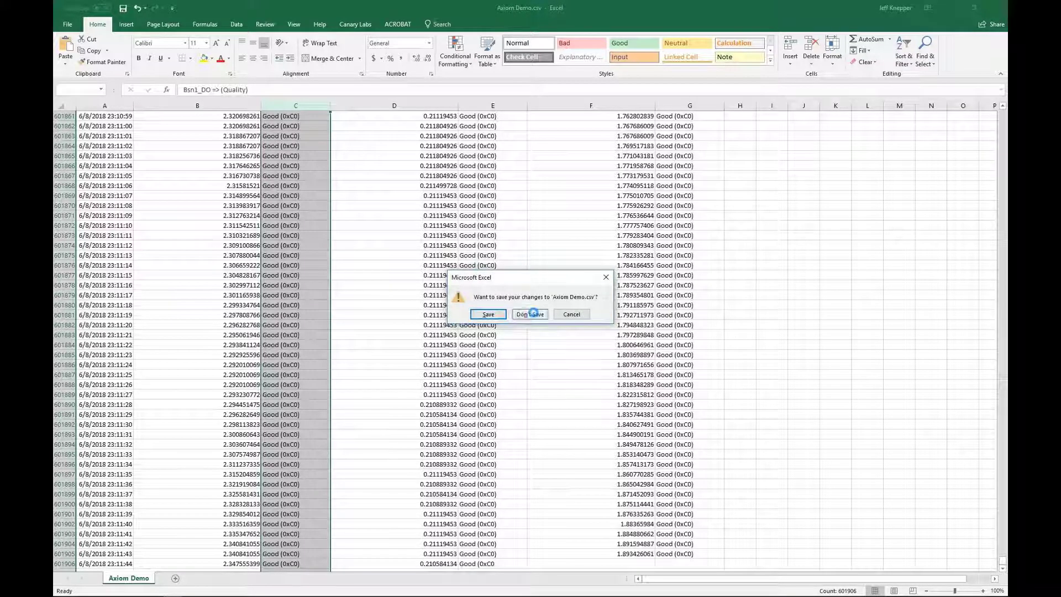
click(535, 315)
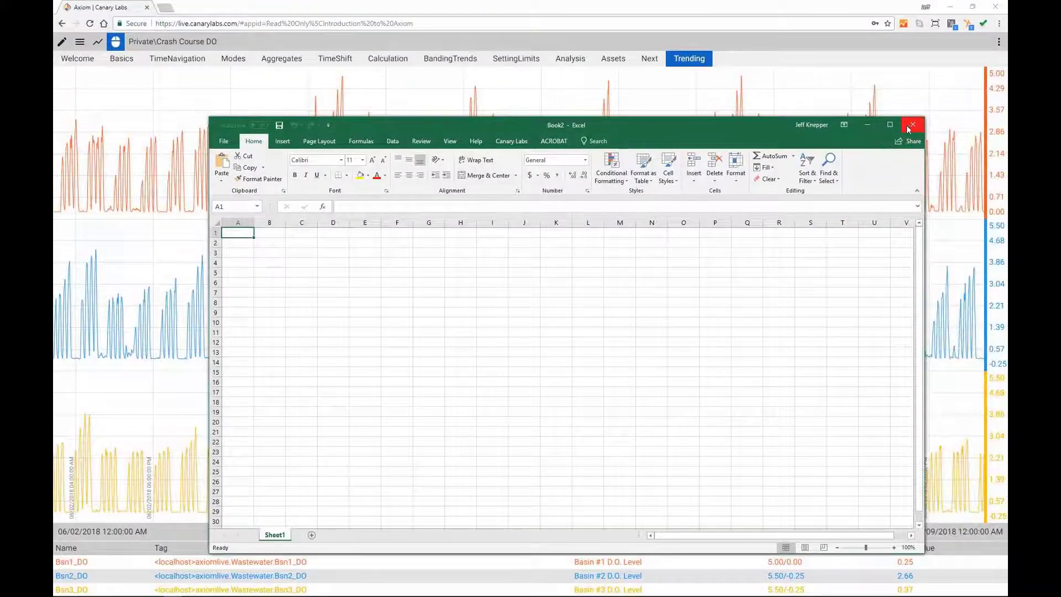
click(911, 127)
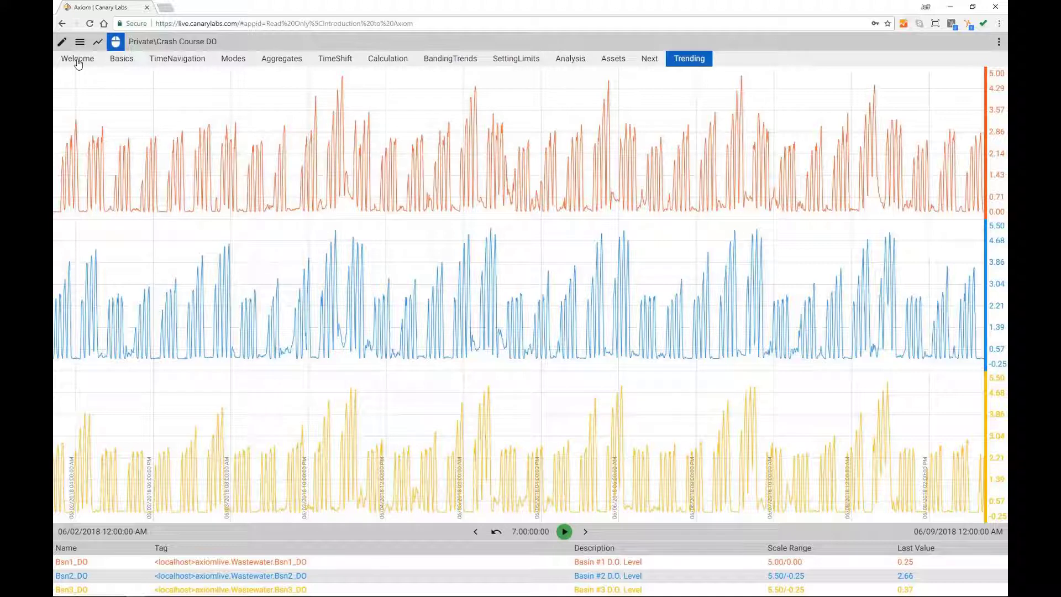
Step: Switch to the Welcome page of the Introduction to Axiom application
click(78, 62)
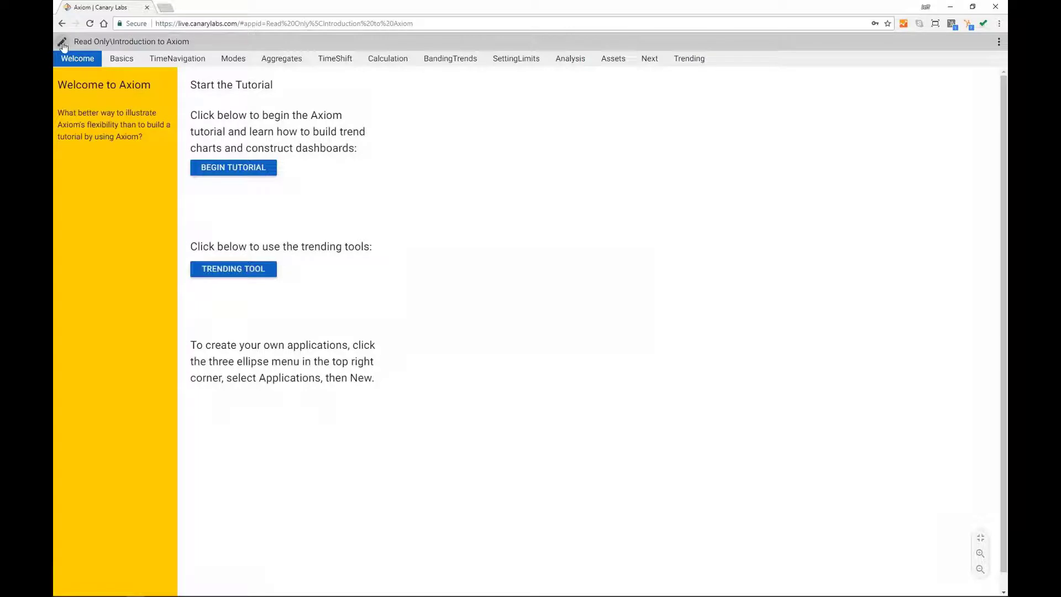
Step: Enter edit mode and add a new blank Screen1 to the application
click(62, 44)
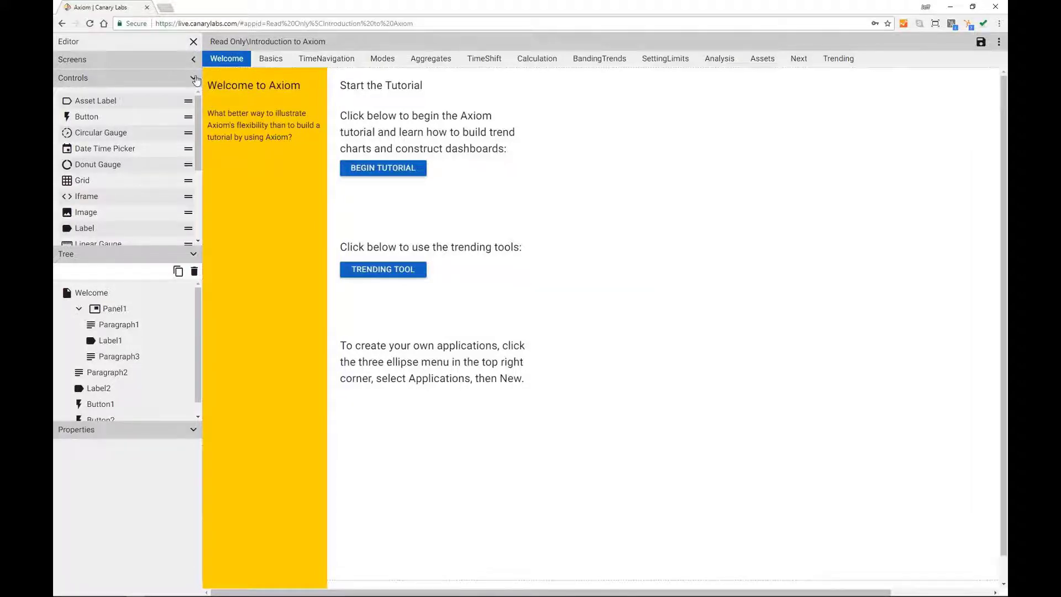
click(194, 59)
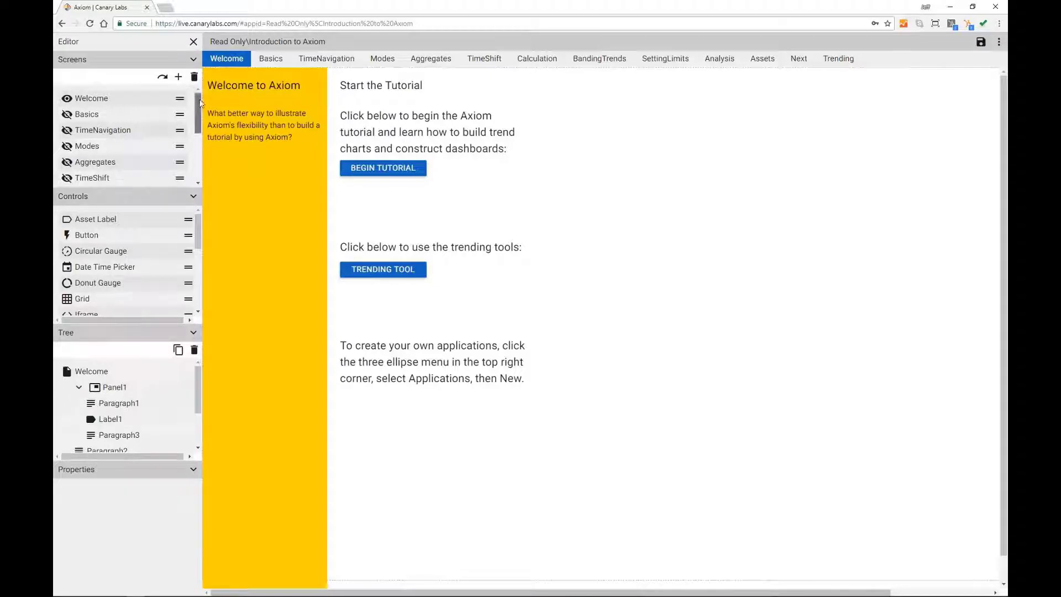
click(179, 80)
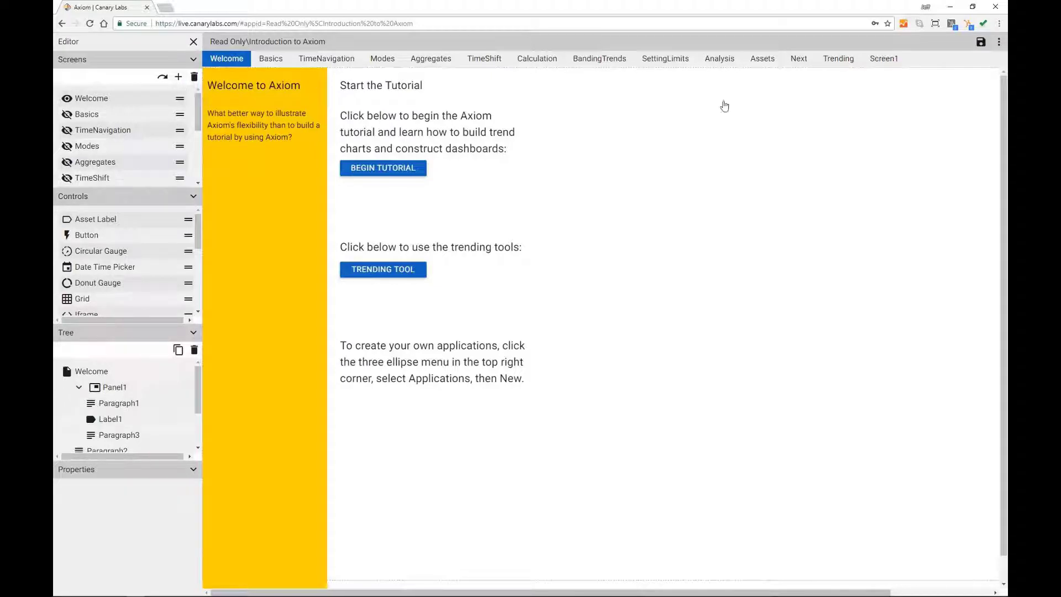
click(889, 58)
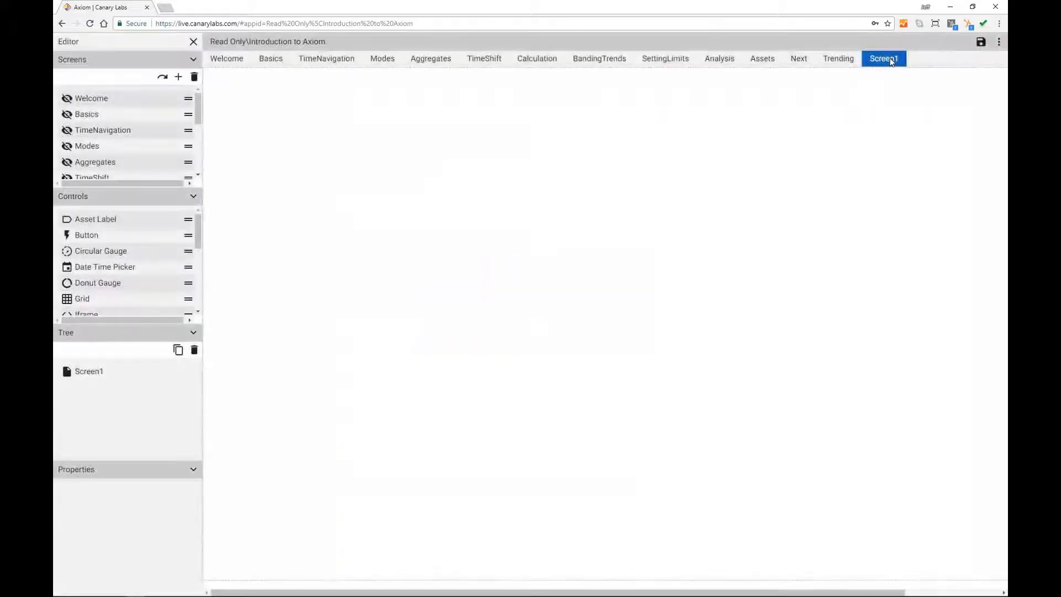
Step: Place a Panel from the Controls list onto Screen1's canvas
click(193, 59)
drag(198, 139, 198, 207)
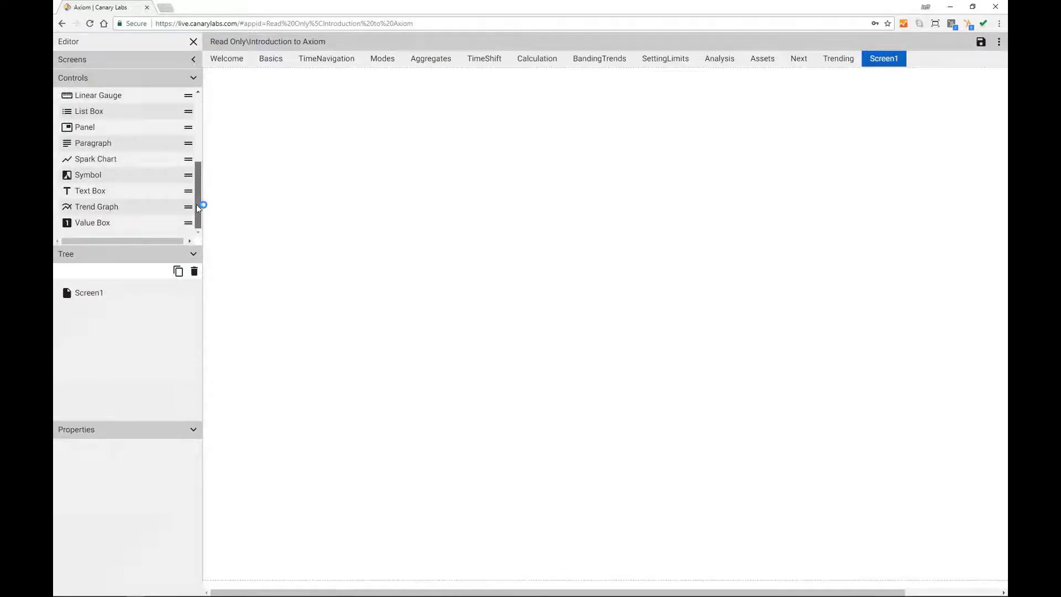
drag(188, 127, 256, 130)
Step: Stretch the panel to fill the screen and add a large trend graph inside it
drag(359, 224, 1001, 575)
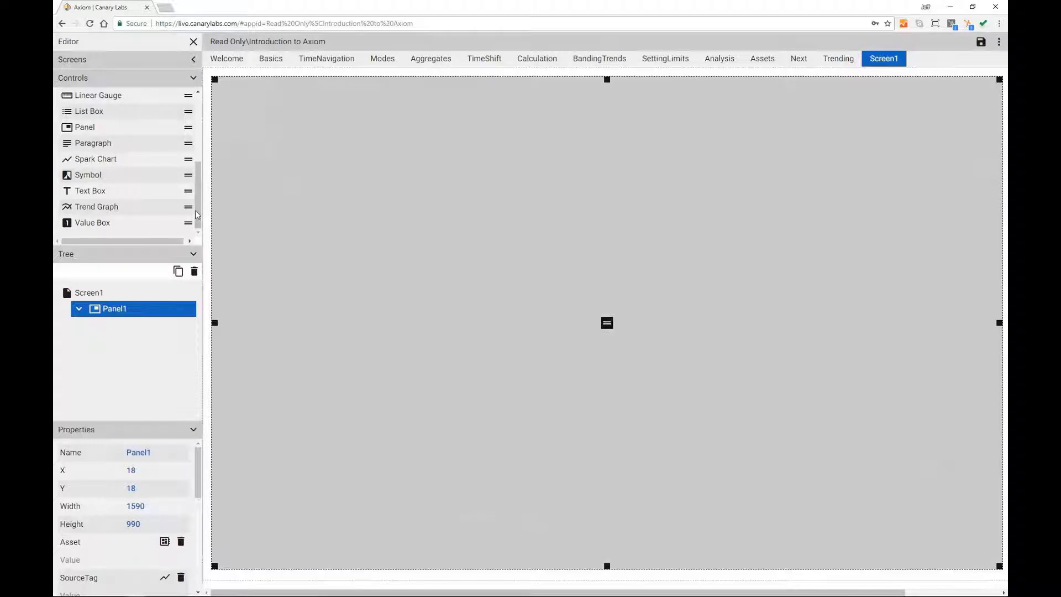
drag(188, 209, 299, 181)
drag(517, 382, 873, 568)
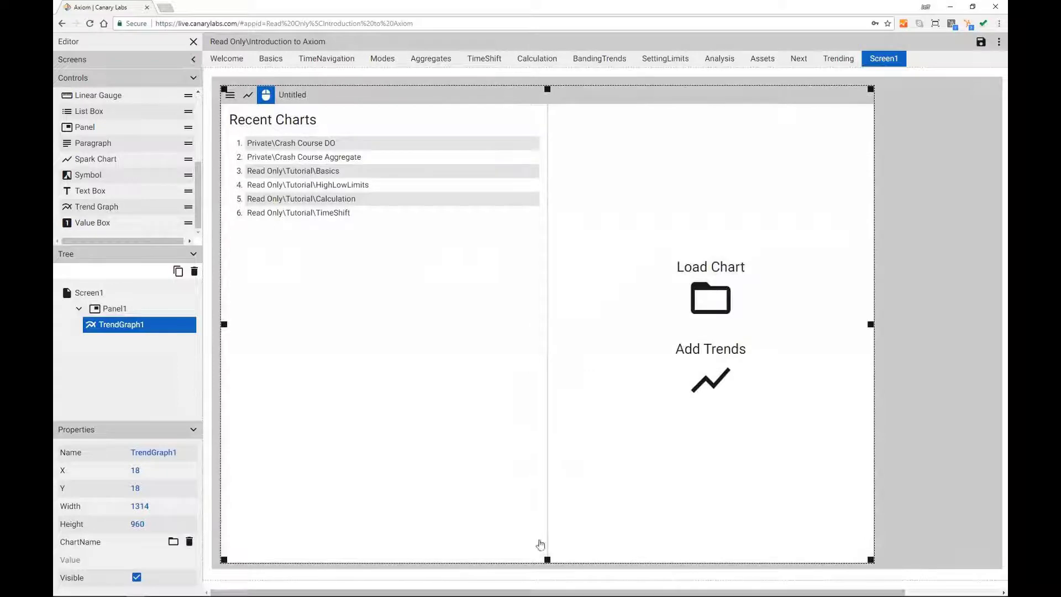
Step: Add a donut gauge in the top-right corner, size it, and place a label beneath it
drag(198, 203, 986, 192)
drag(951, 145, 944, 133)
drag(938, 177, 884, 197)
drag(926, 150, 938, 144)
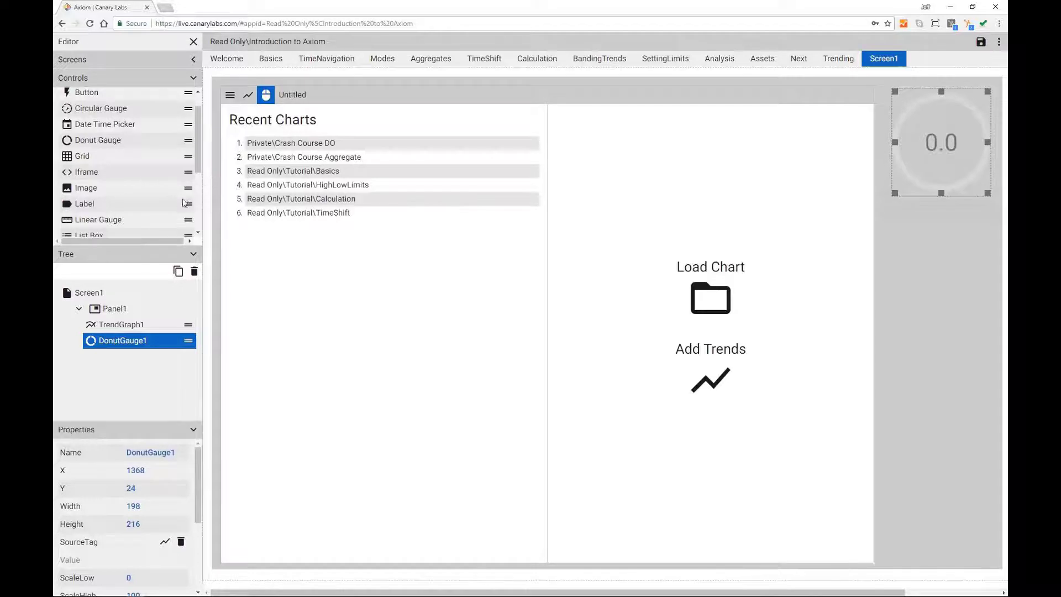
drag(188, 204, 962, 210)
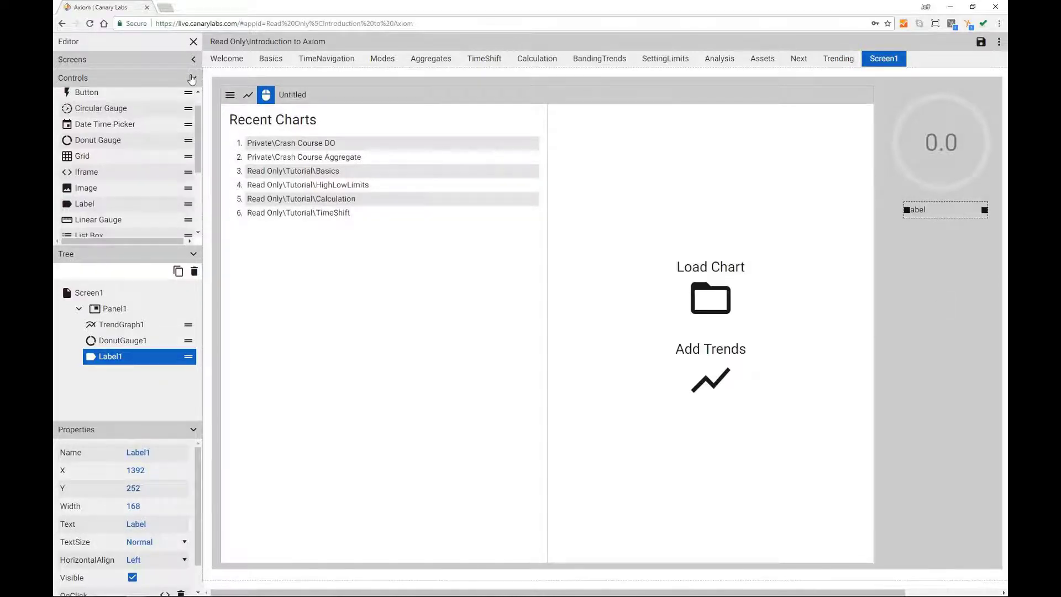
Step: Select the trend graph through the control tree to choose its saved chart
click(192, 78)
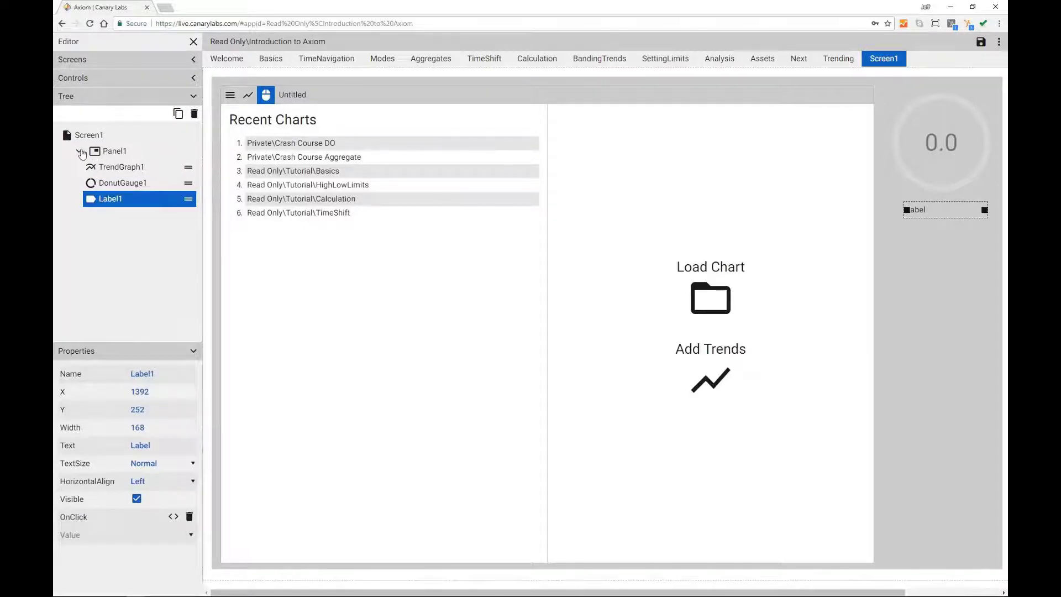
click(78, 153)
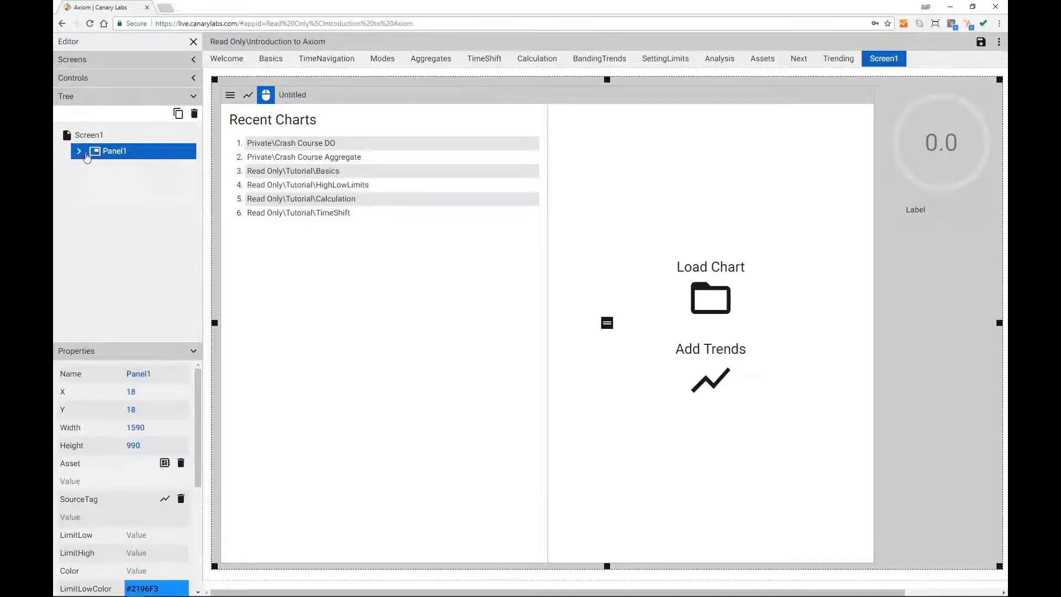
click(78, 153)
click(194, 97)
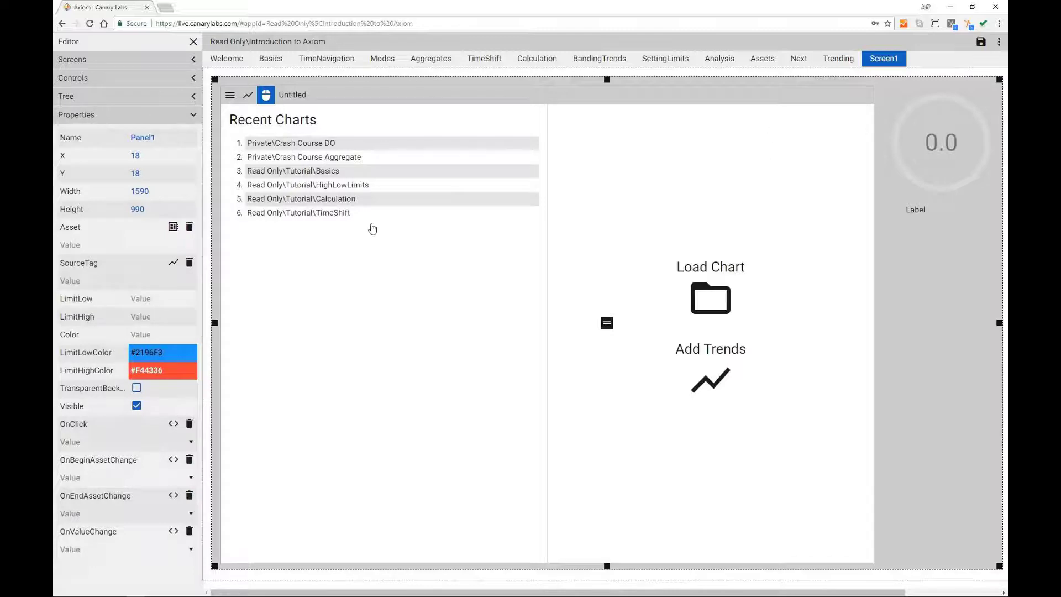
click(371, 242)
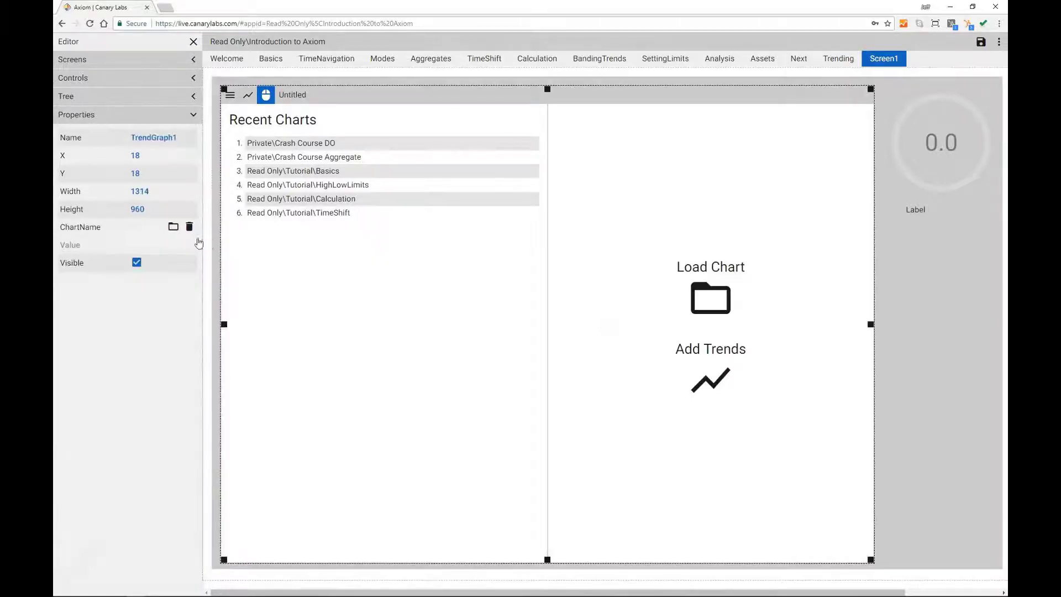
click(173, 227)
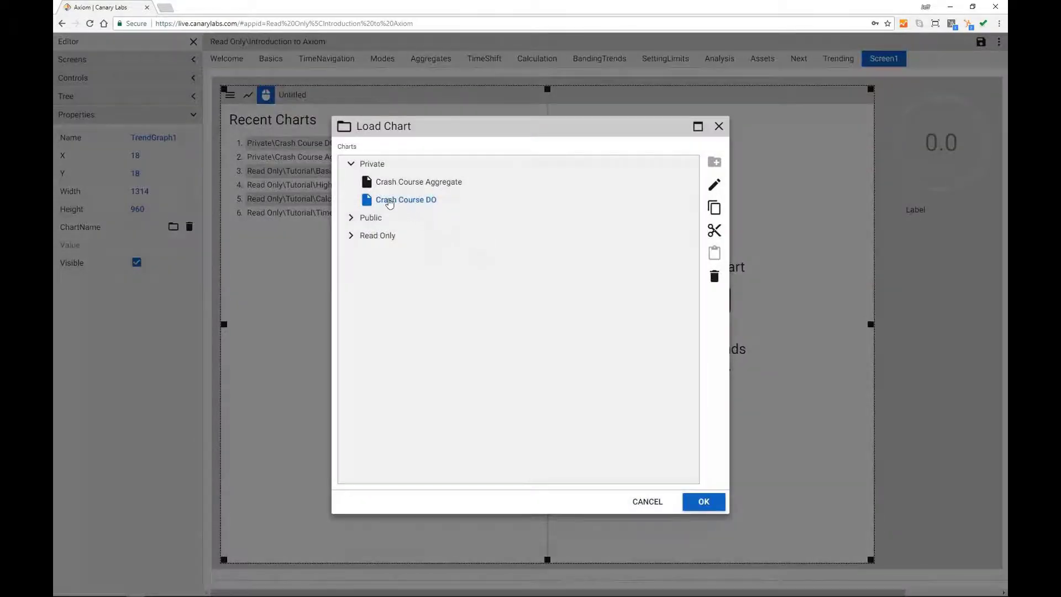
Step: Load the Crash Course DO chart into the trend graph, then start picking the donut gauge's source tag
click(707, 501)
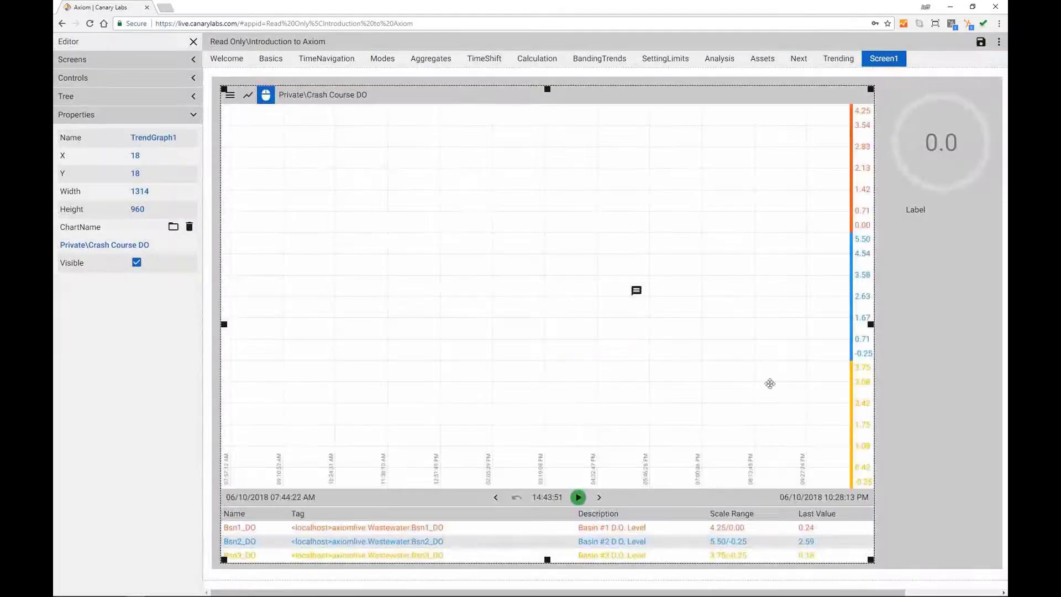
click(934, 154)
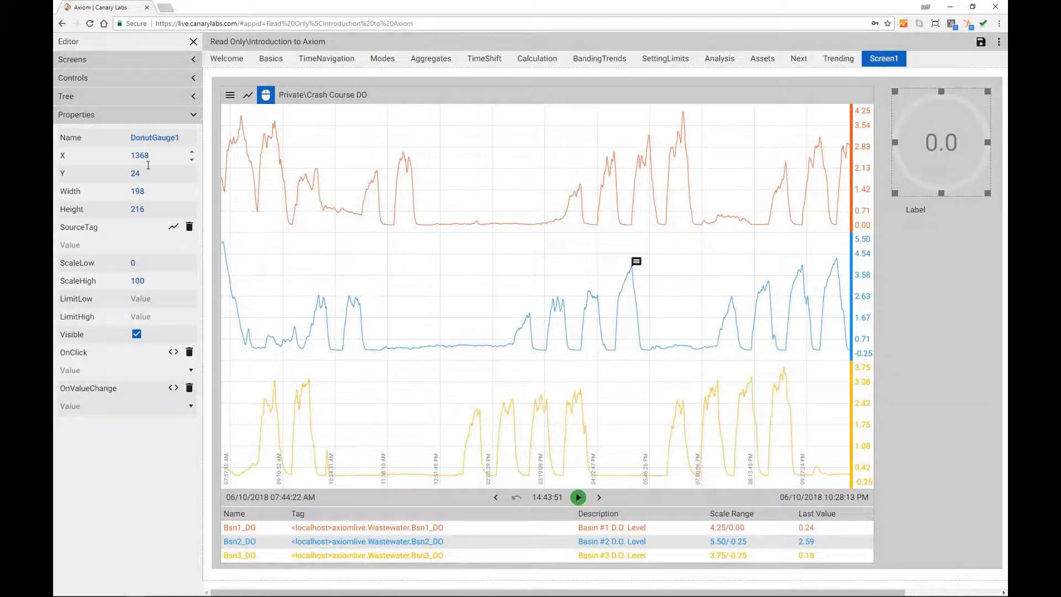
click(173, 227)
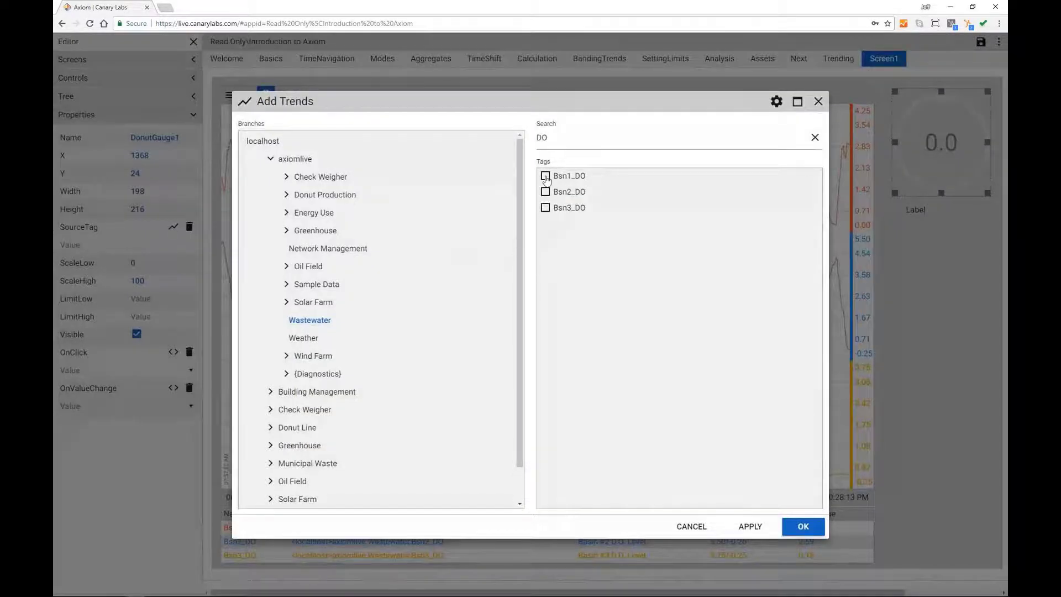
Step: Set DonutGauge1's source tag to Bsn1_DO, ScaleHigh to 10 and LimitHigh to 5
click(545, 176)
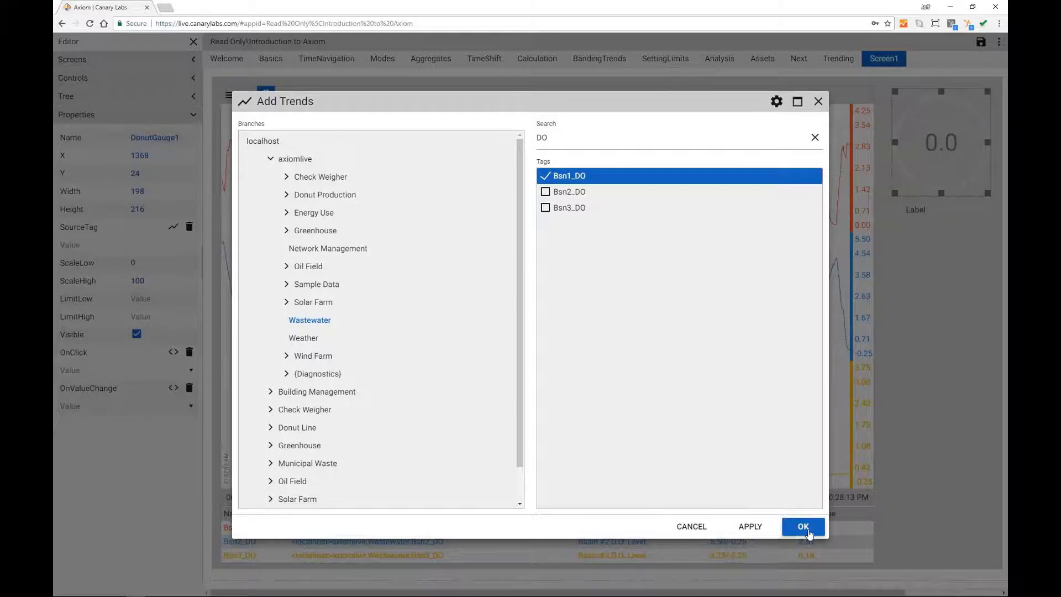
click(804, 528)
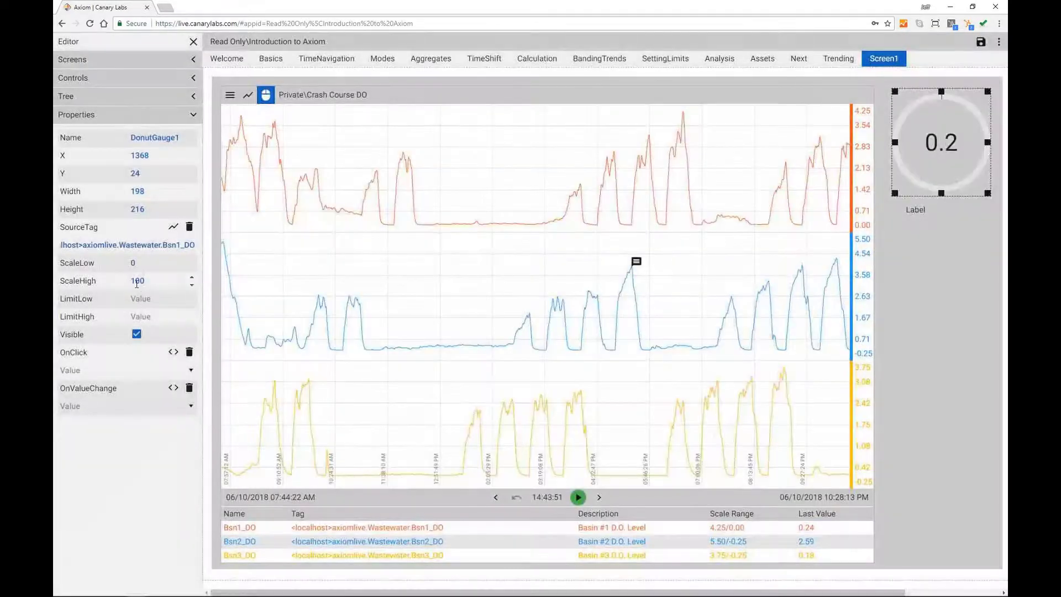
double_click(125, 280)
text(10)
click(149, 317)
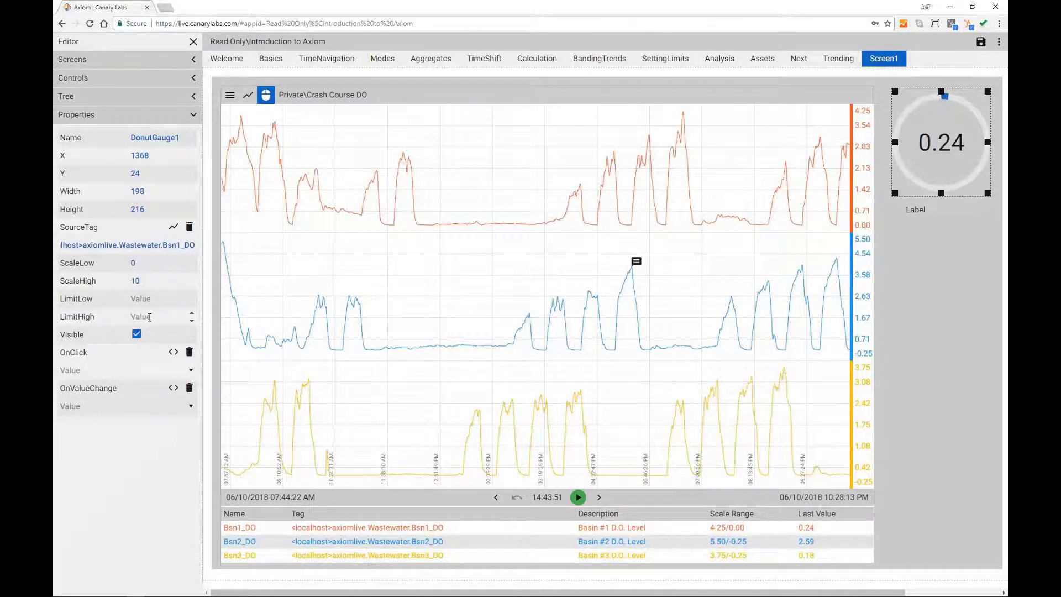
text(5)
click(956, 248)
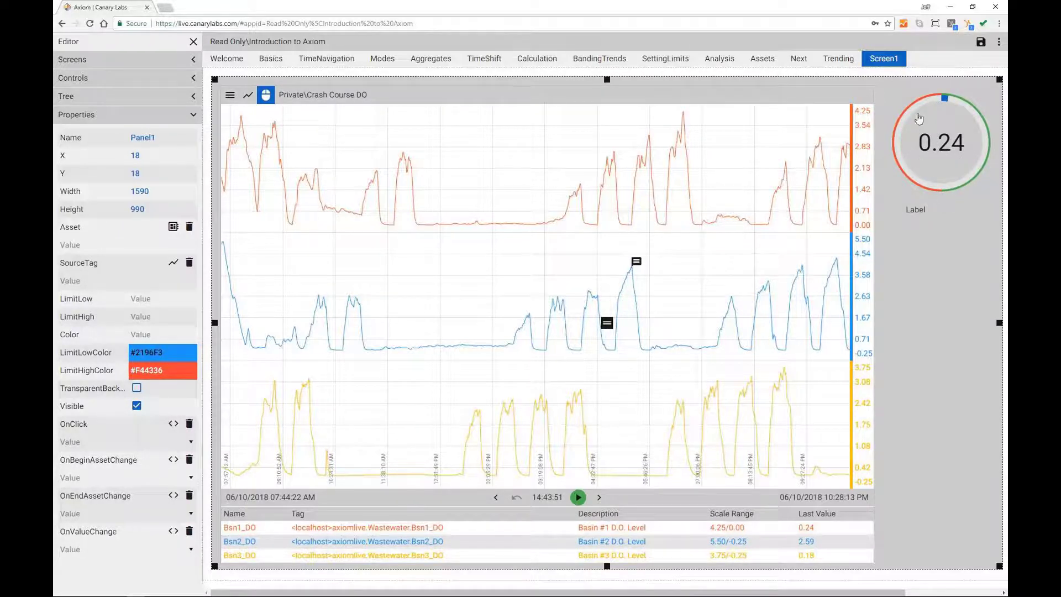
Step: Change the first gauge's ScaleHigh to 7
click(931, 148)
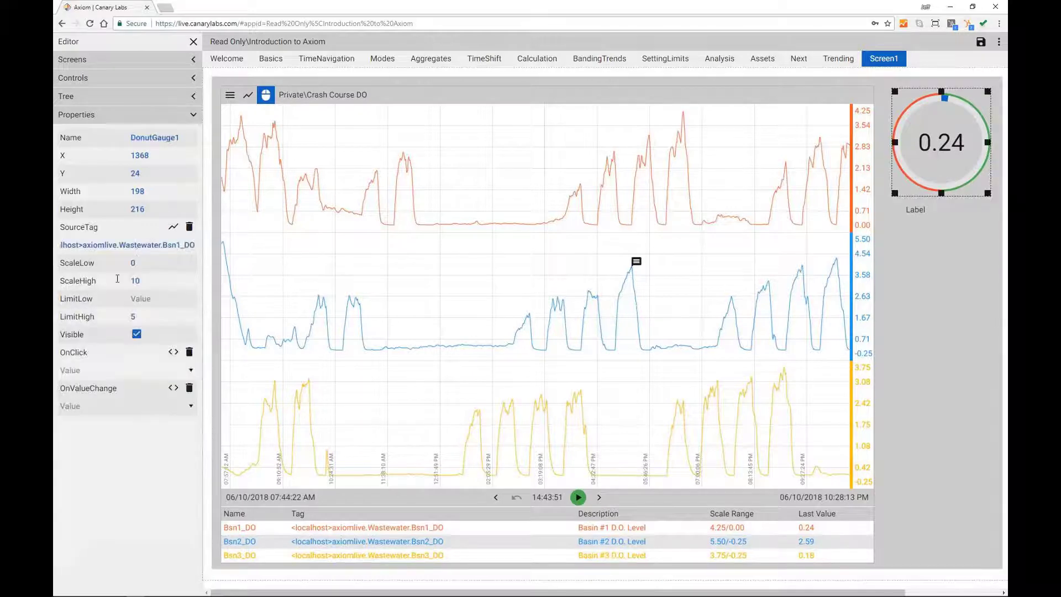
drag(154, 284, 105, 295)
click(935, 267)
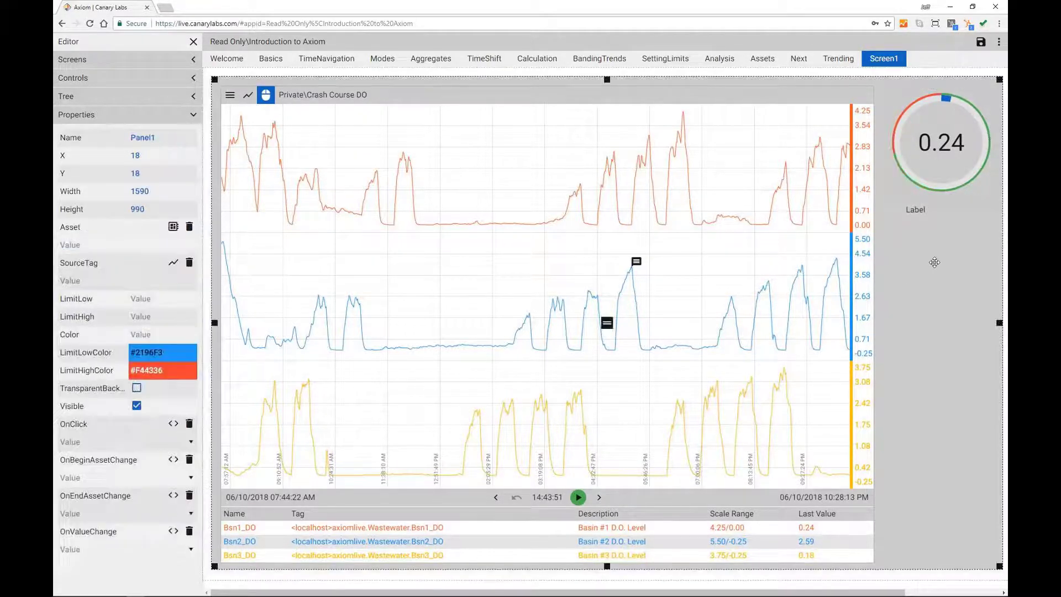
Step: Widen the label and make it large, centred text reading 'Basin 1 DO'
click(916, 215)
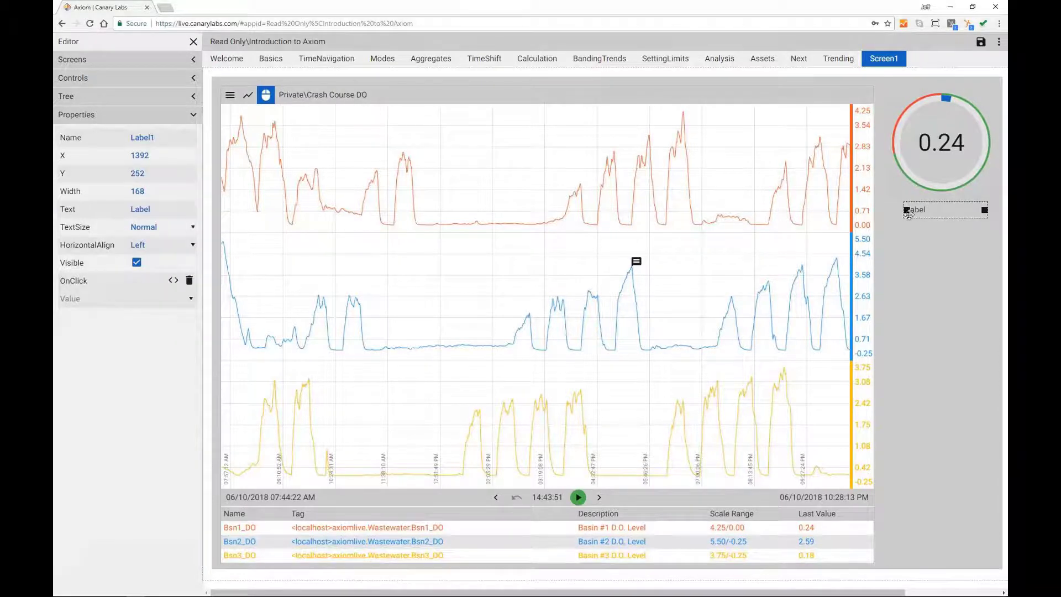
drag(907, 209, 894, 209)
click(189, 230)
click(147, 282)
click(191, 245)
click(160, 277)
double_click(164, 213)
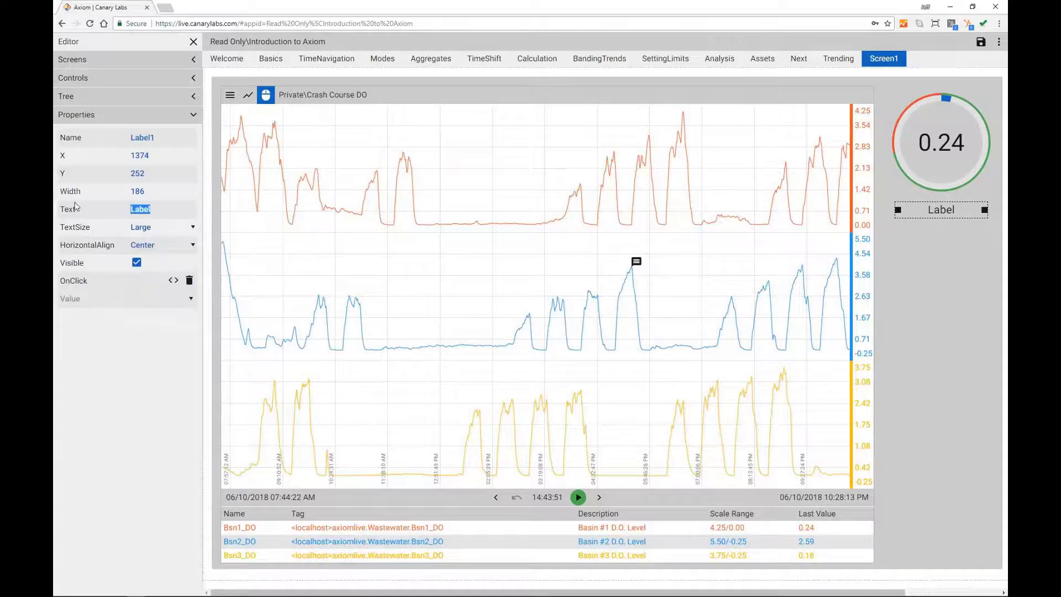
text(B)
click(964, 253)
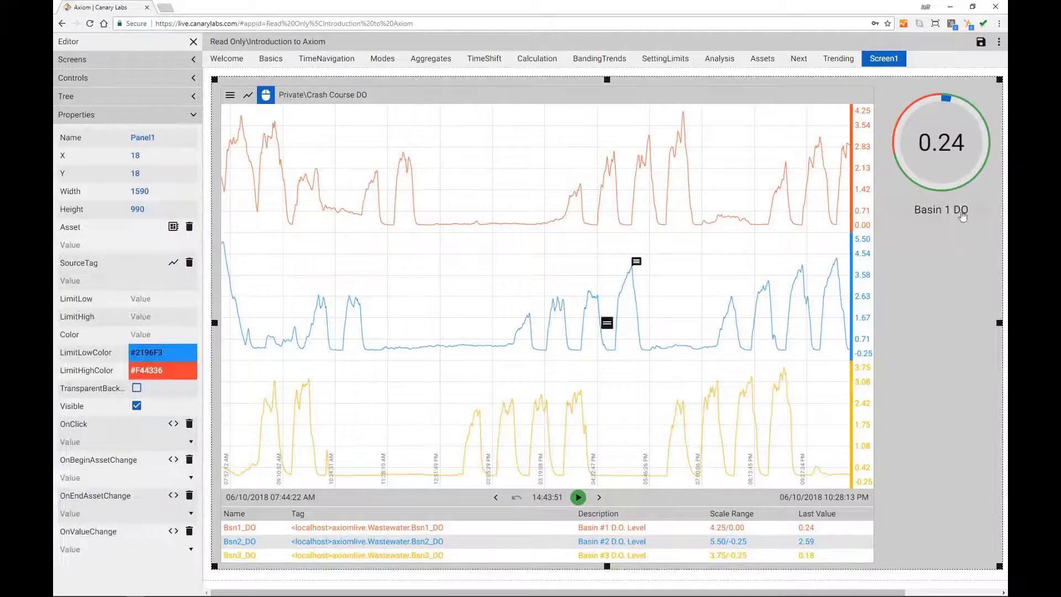
Step: Copy the Basin 1 gauge together with its label and paste a duplicate
click(952, 159)
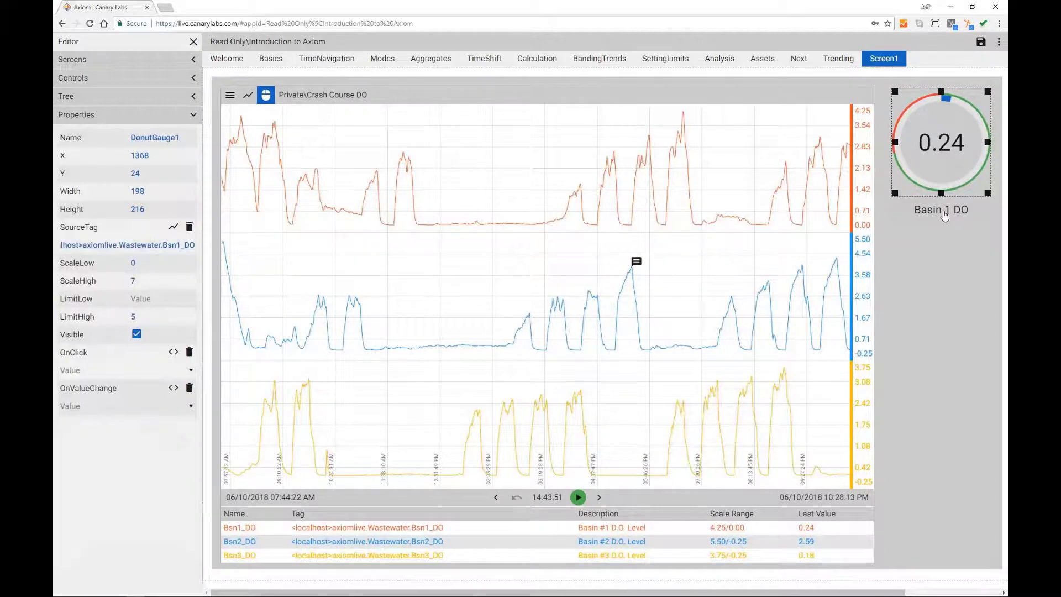
shift+click(944, 212)
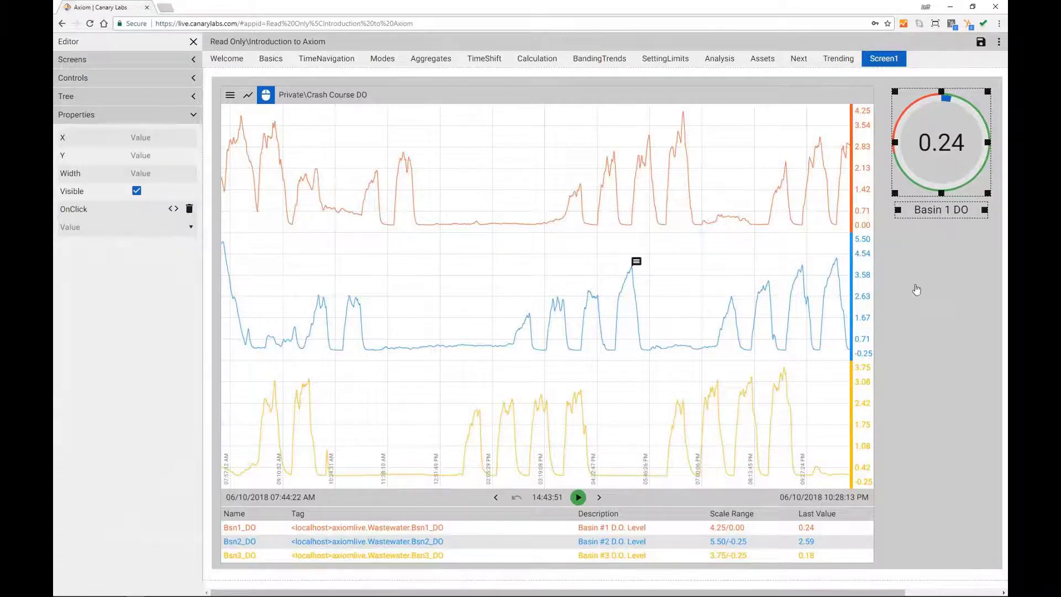
key(ctrl+c)
key(ctrl+v)
Step: Place the duplicate below the original, paste a third, and set the middle pair to Bsn2_DO and 'Basin 2 DO'
drag(954, 148, 951, 431)
key(ctrl+v)
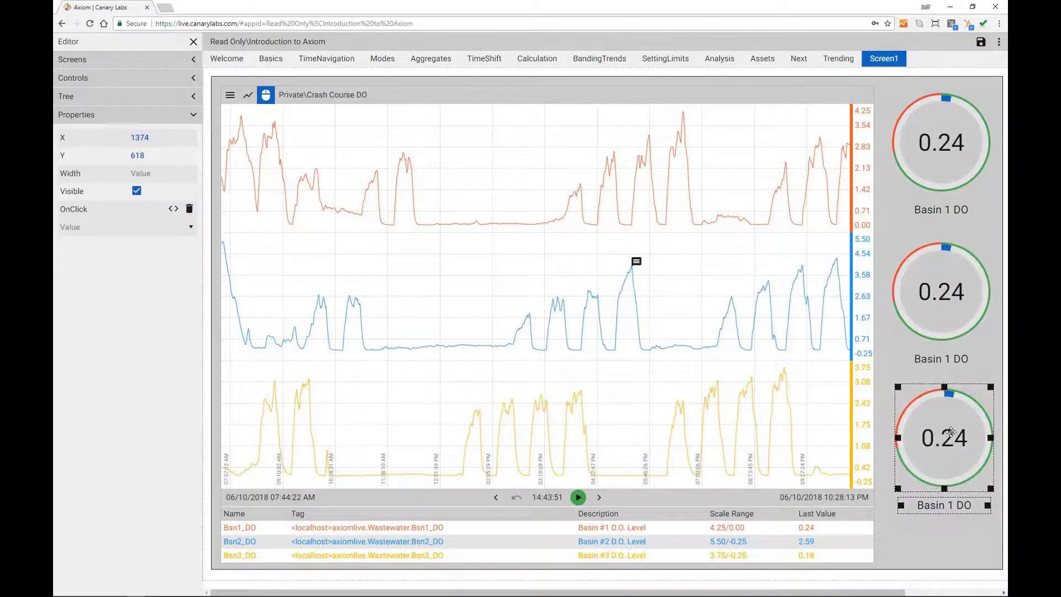
click(941, 304)
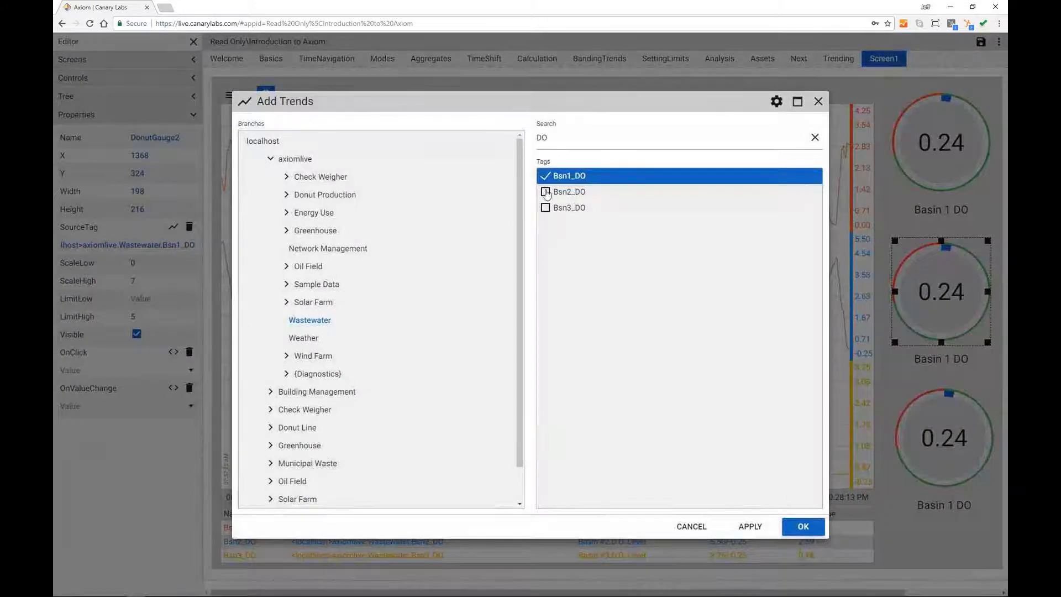
click(544, 193)
click(803, 527)
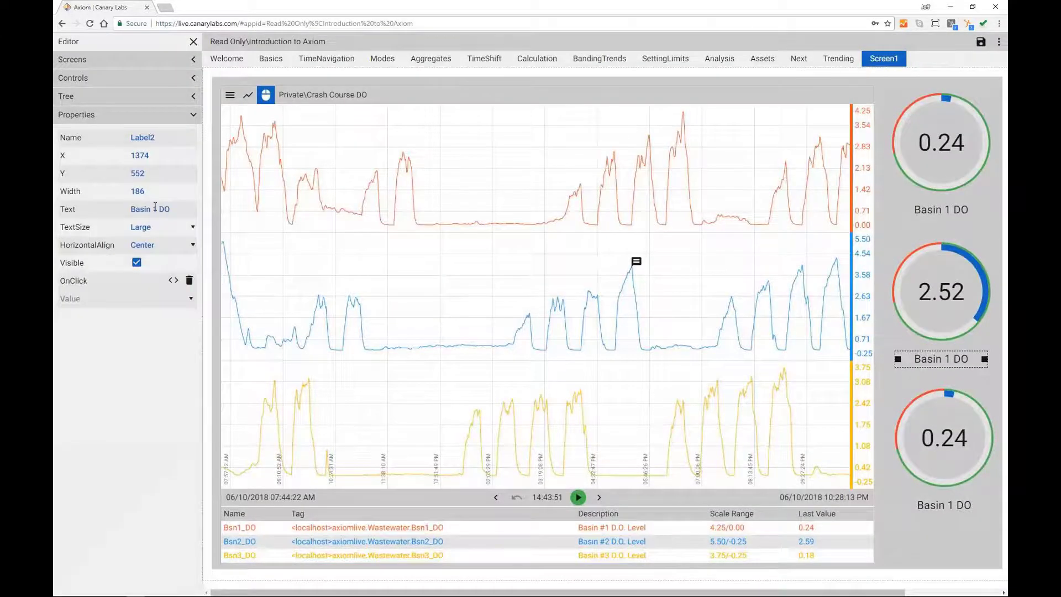
double_click(156, 208)
text(2)
Step: Point the bottom gauge at Bsn3_DO and relabel it 'Basin 3 DO'
click(946, 426)
click(180, 244)
drag(177, 244, 181, 243)
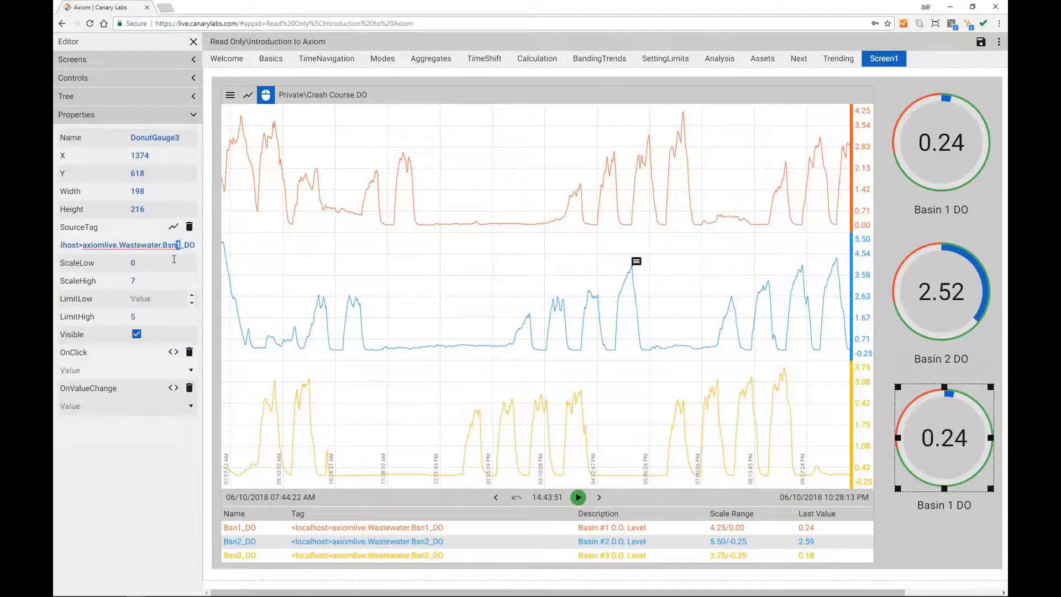
text(3)
click(962, 514)
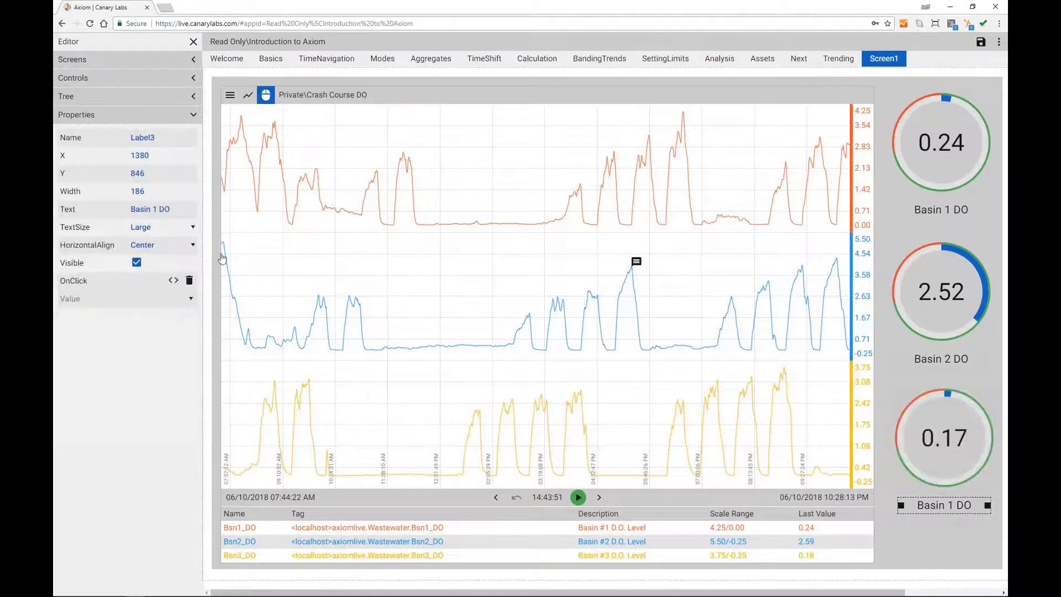
double_click(156, 209)
text(3)
click(945, 523)
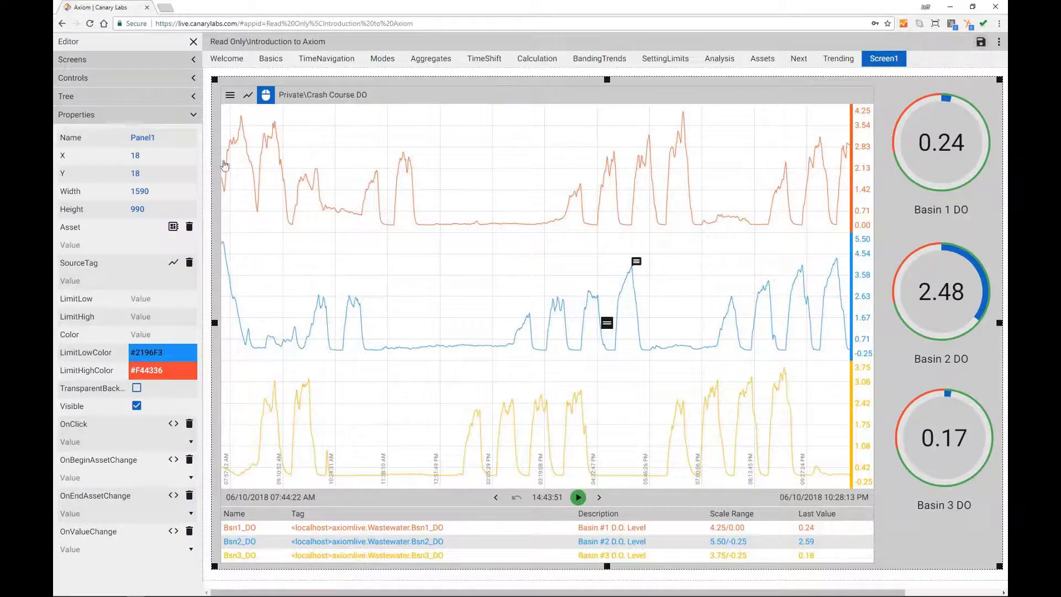
Step: Rename Screen1 to 'Dashboard' in the screen's properties
click(190, 119)
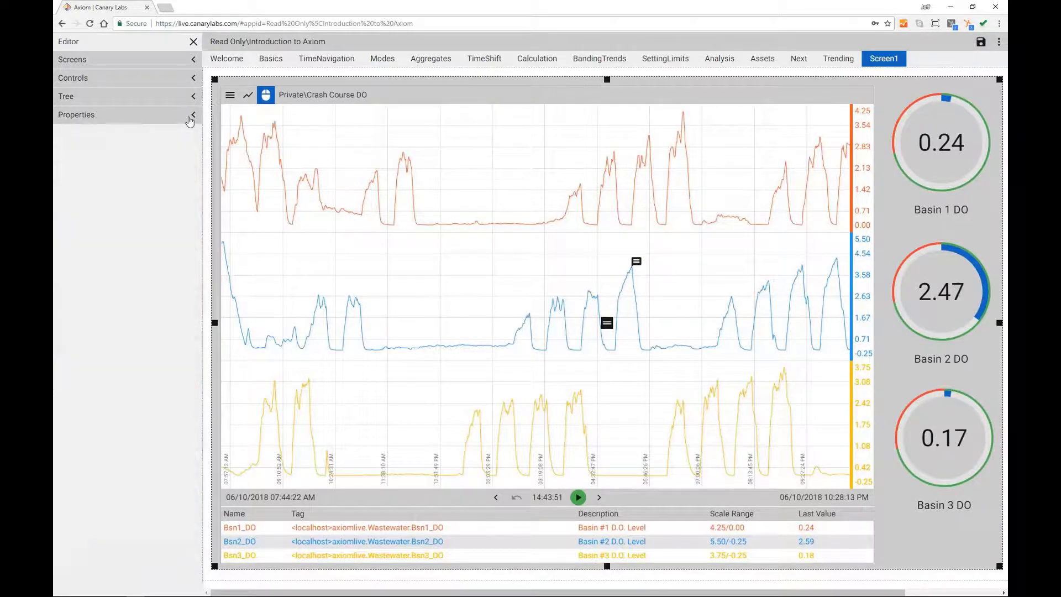
click(228, 74)
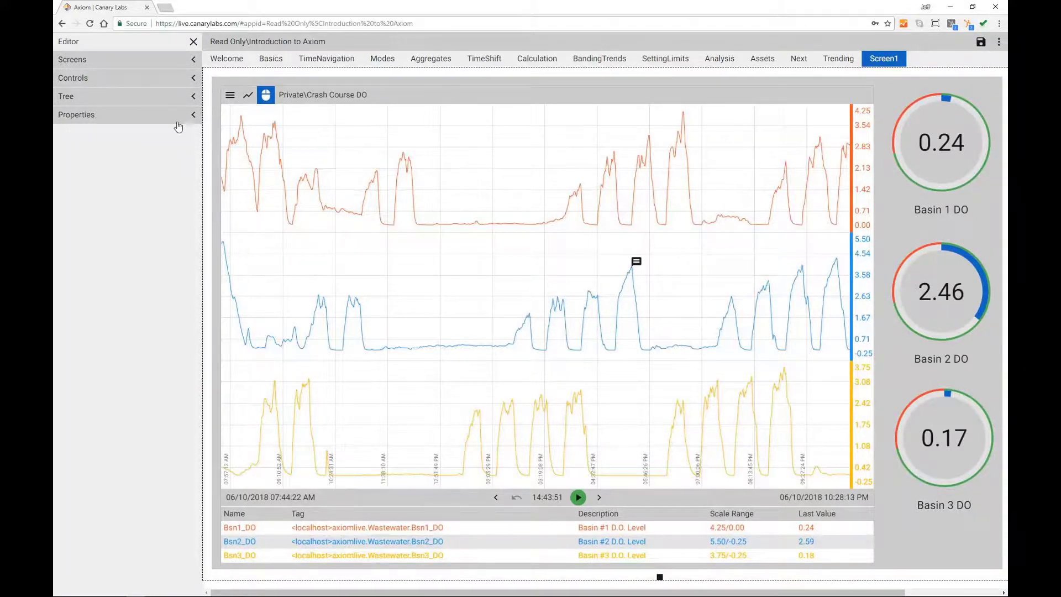
click(192, 114)
drag(178, 138, 102, 139)
text(Dashboard)
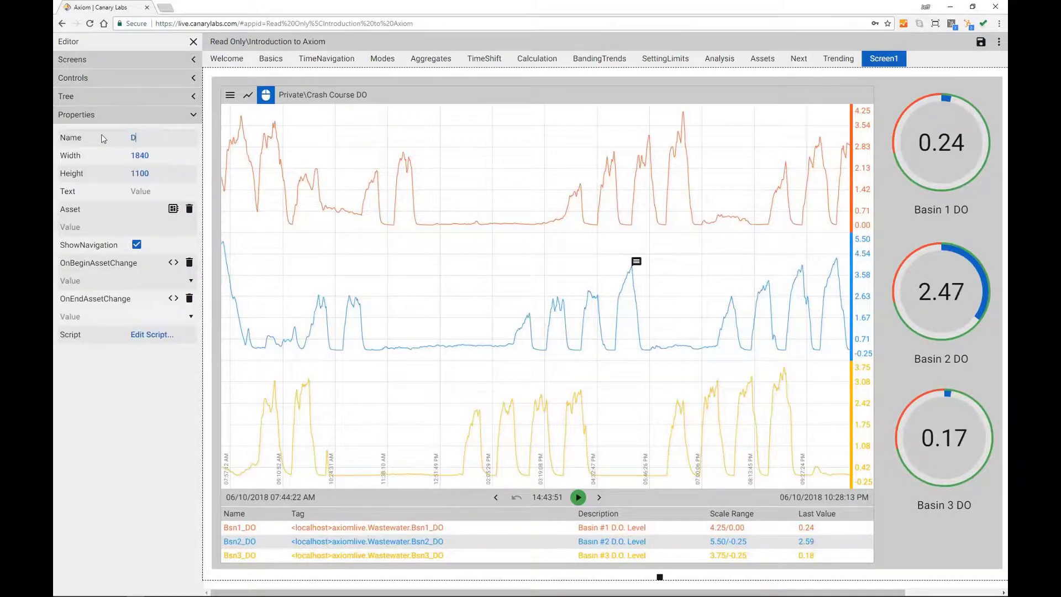
click(144, 378)
Step: Inspect the Basin 1 DO gauge's OnClick script and close it without changes
click(955, 152)
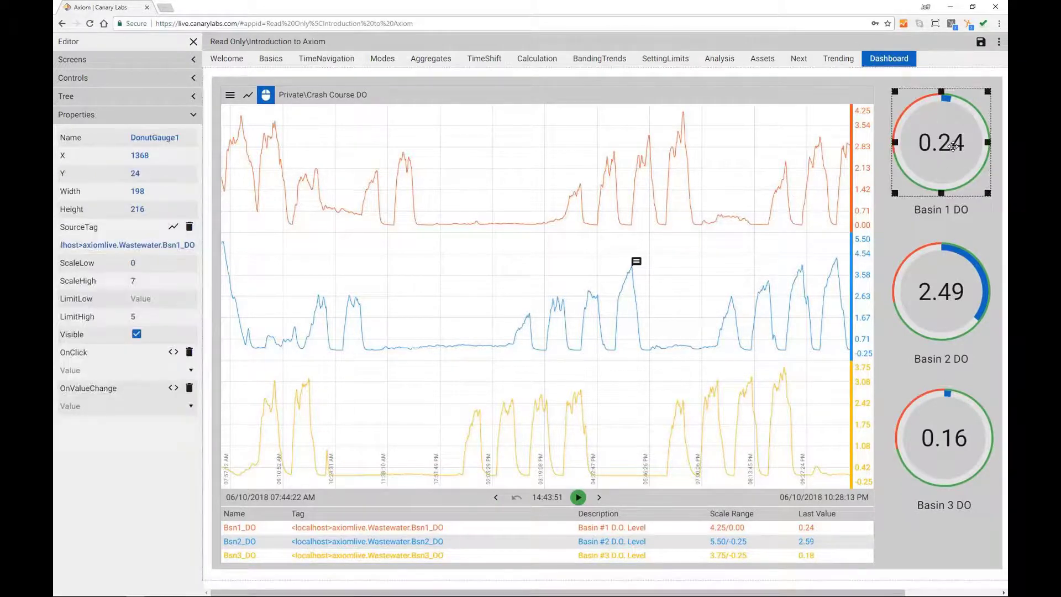
click(173, 352)
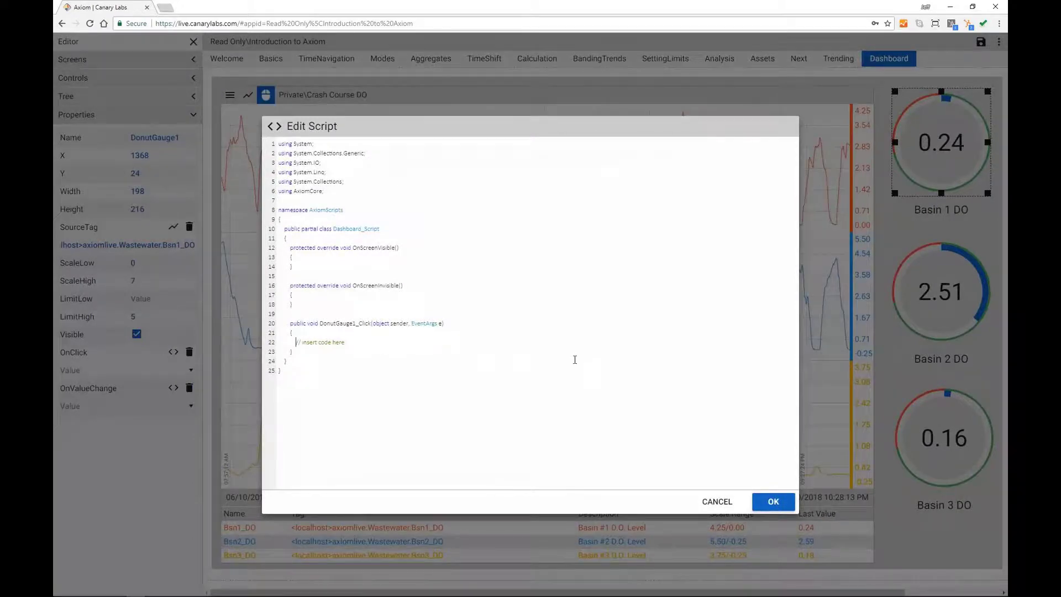
click(718, 501)
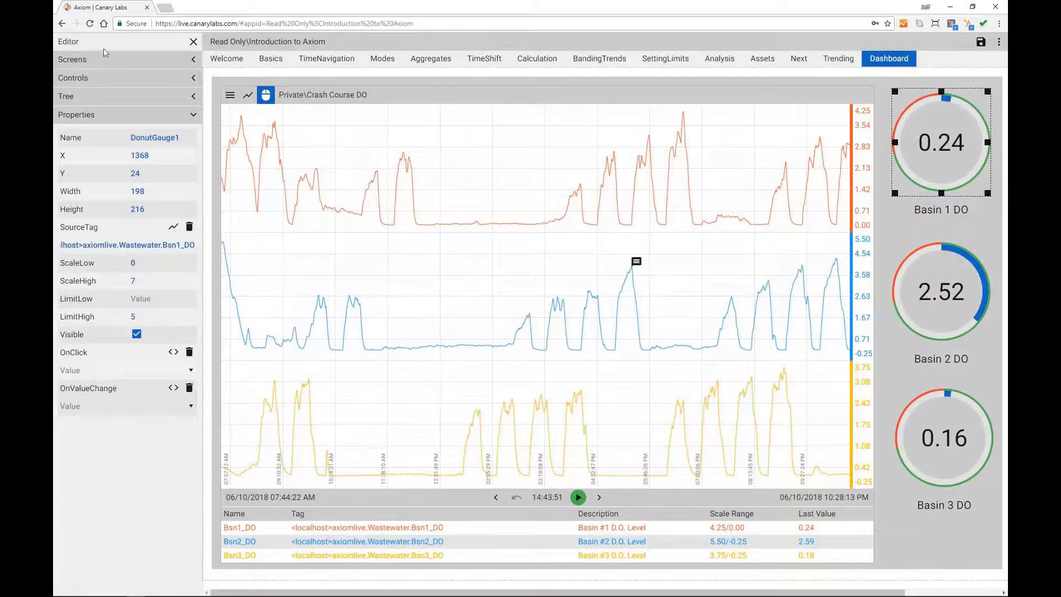
Step: Close the editor and save over the Introduction to Axiom application, confirming the overwrite
click(193, 42)
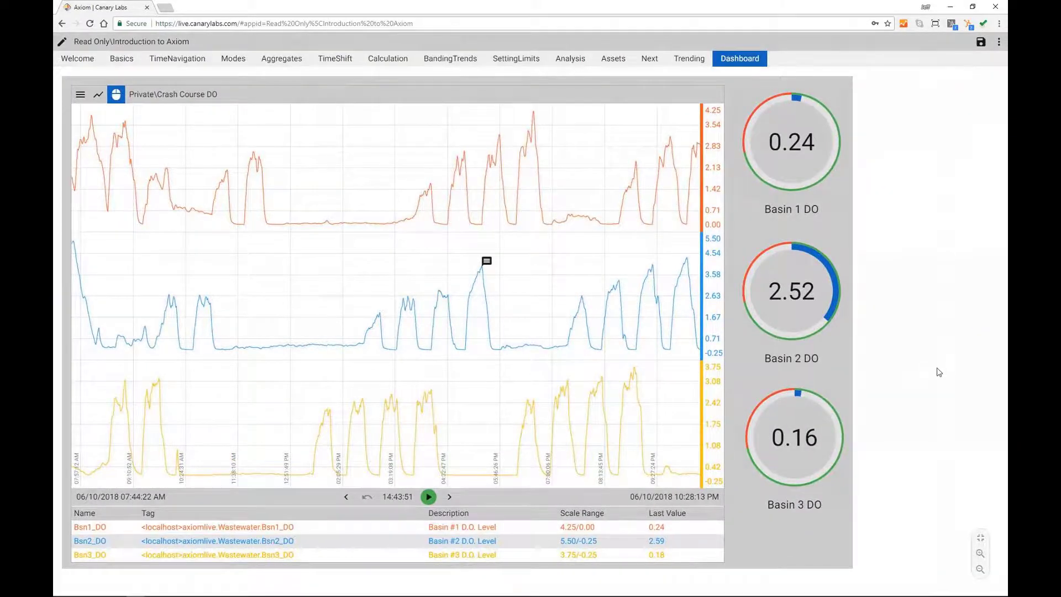
click(983, 45)
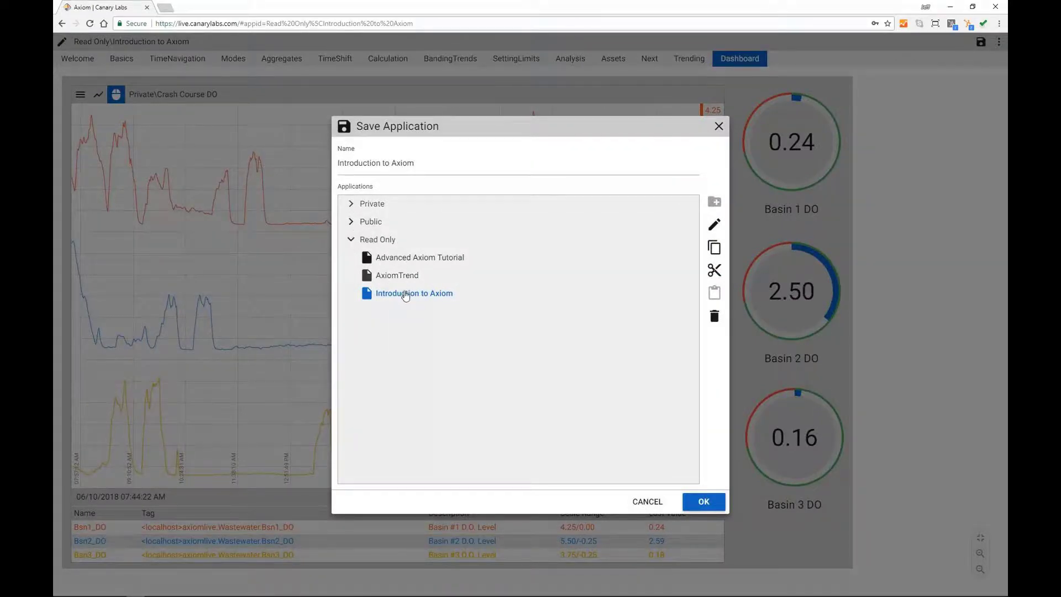
click(702, 503)
click(572, 354)
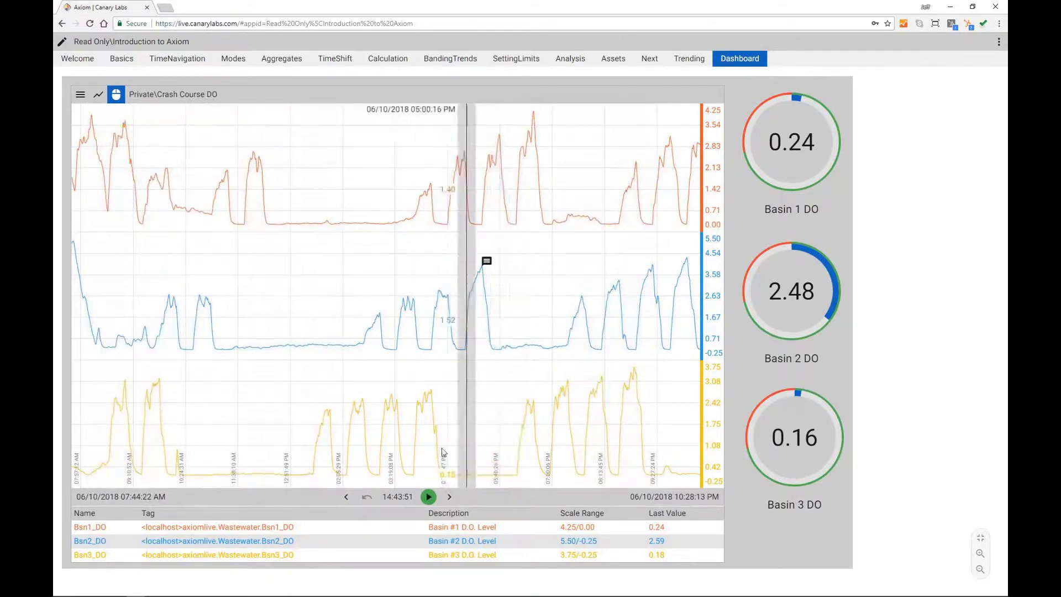
Step: Set the trend span to 8 hours, then minimize the browser to show the Crash Course slide
click(394, 499)
click(530, 337)
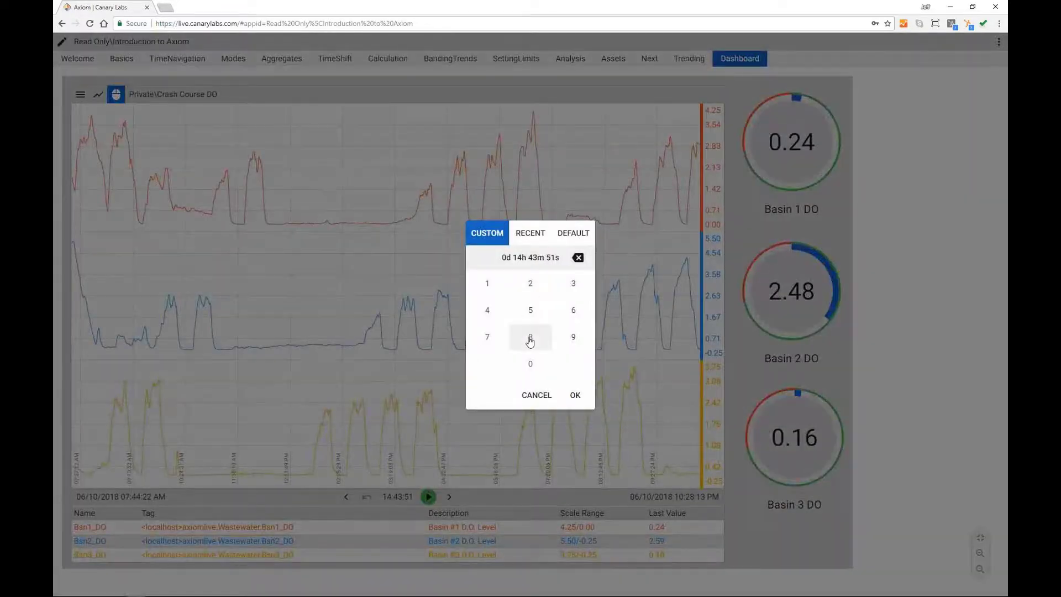
click(576, 395)
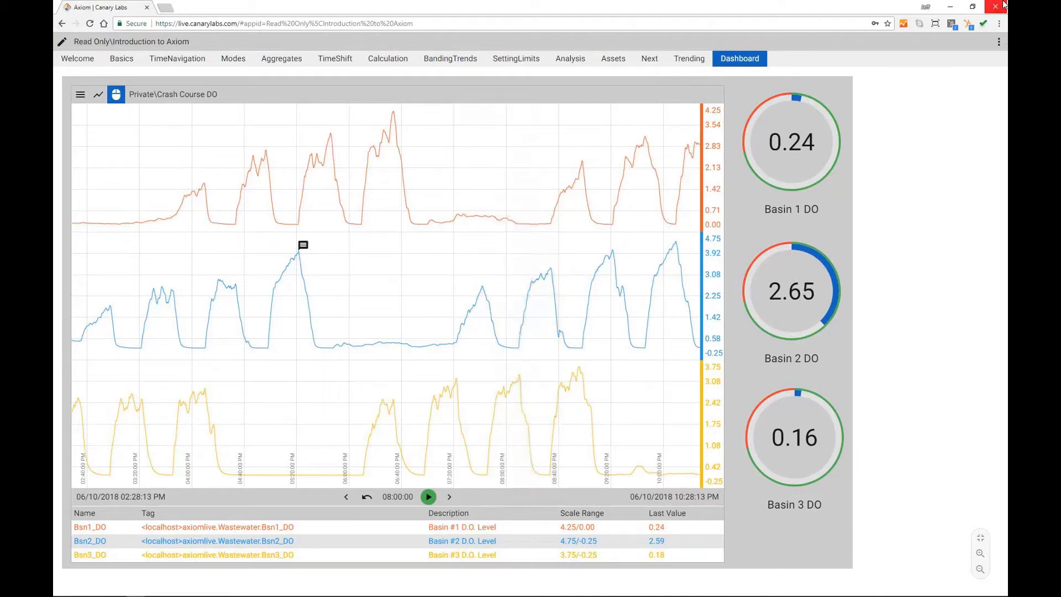
click(951, 8)
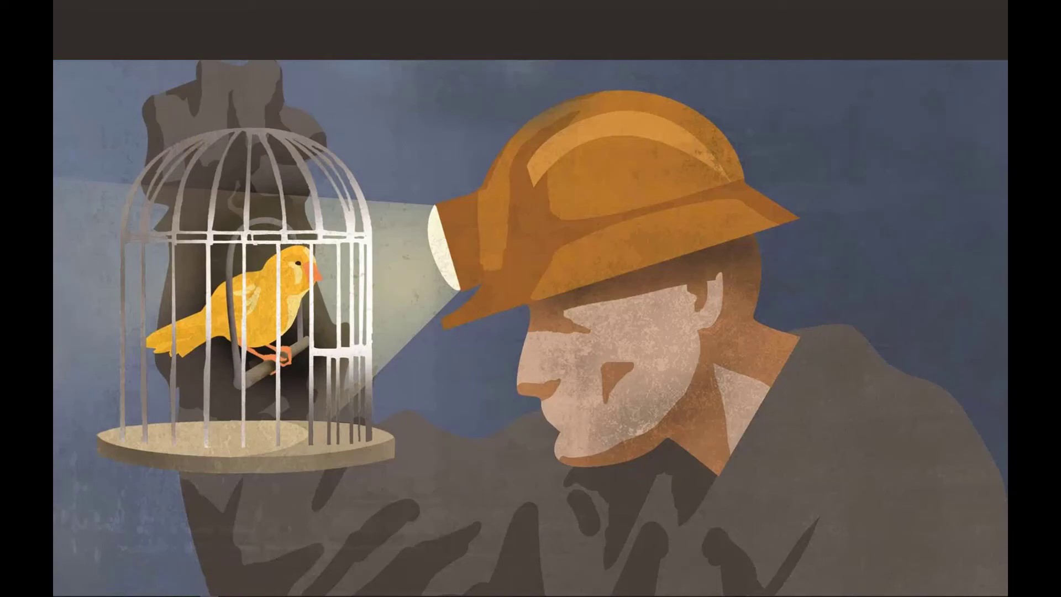
key(alt+Tab)
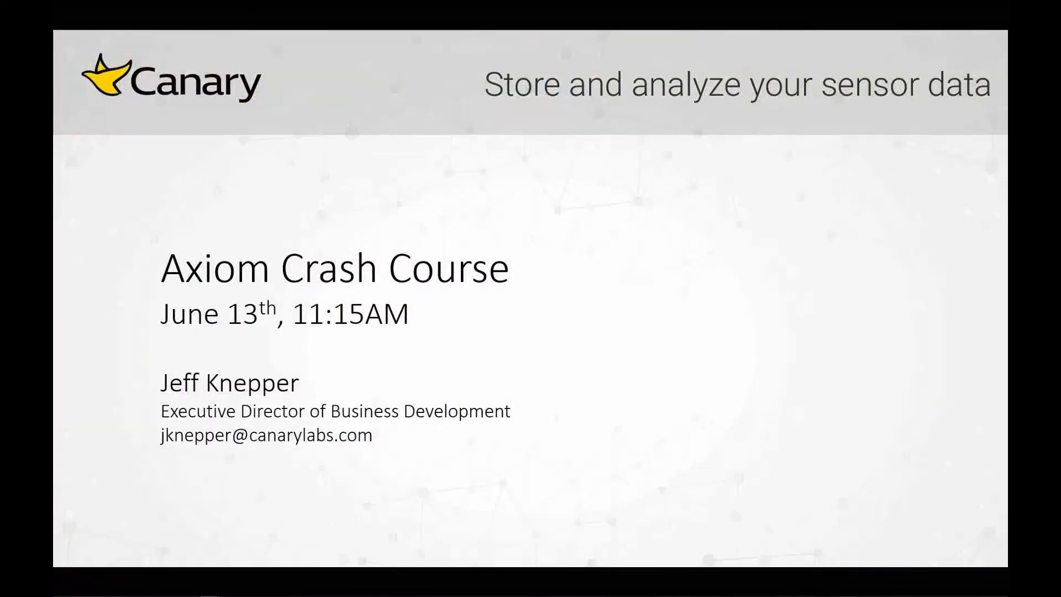